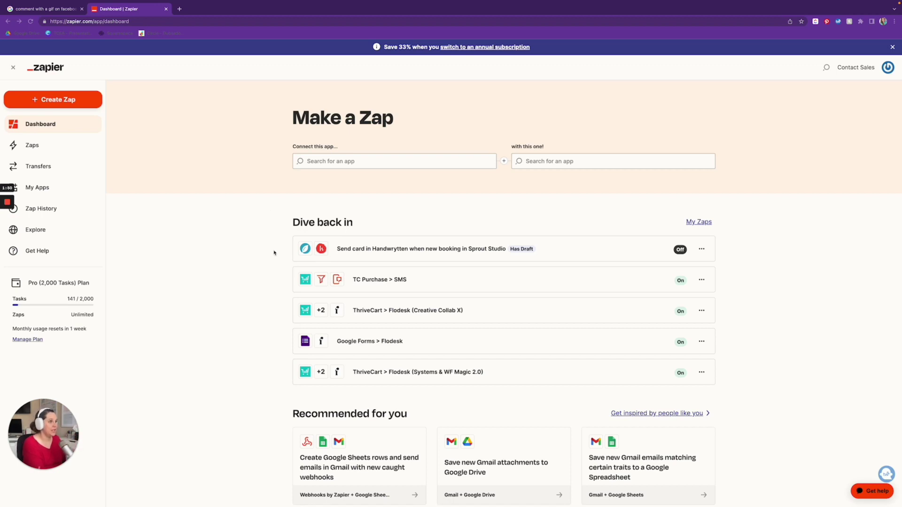
pyautogui.click(327, 161)
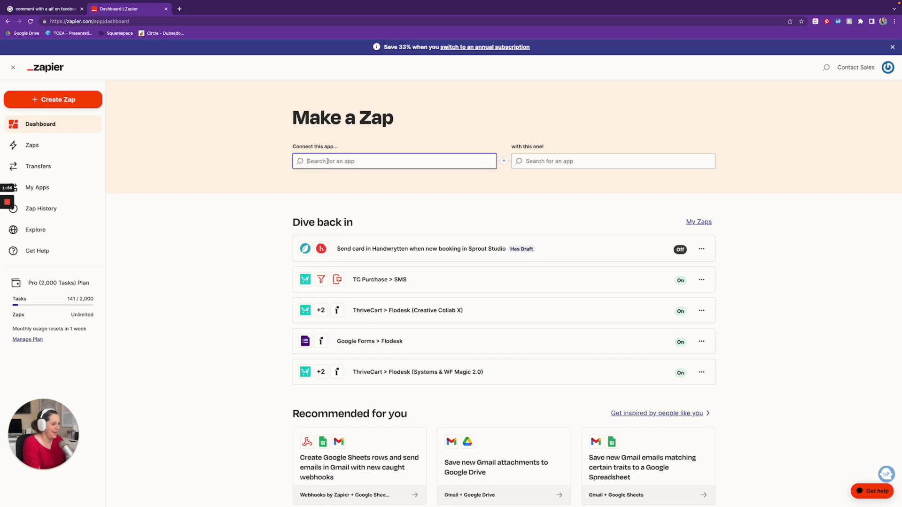
pyautogui.write('The K')
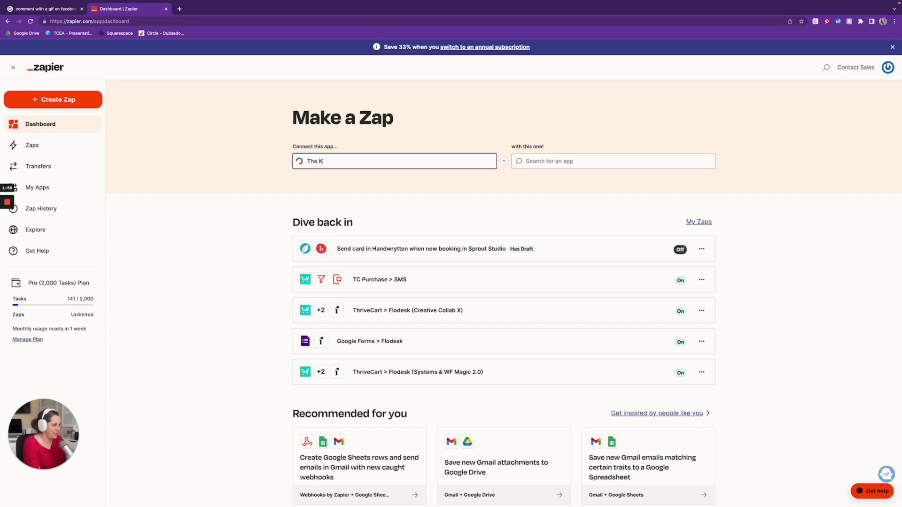
pyautogui.press('BackSpace')
pyautogui.press('BackSpace')
pyautogui.press('BackSpace')
pyautogui.press('BackSpace')
pyautogui.press('BackSpace')
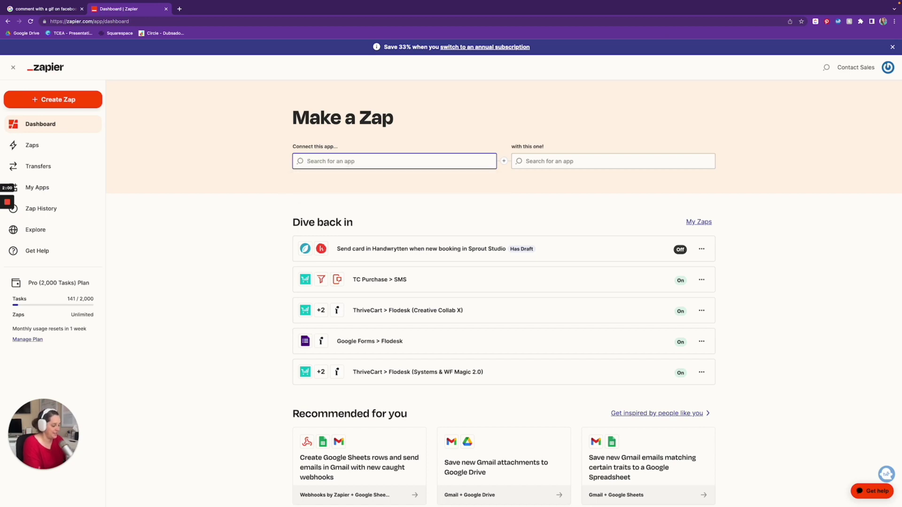
# Choose Email Parser by Zapier as the first app of the new Zap and Sprout Studio as the second
pyautogui.write('Email')
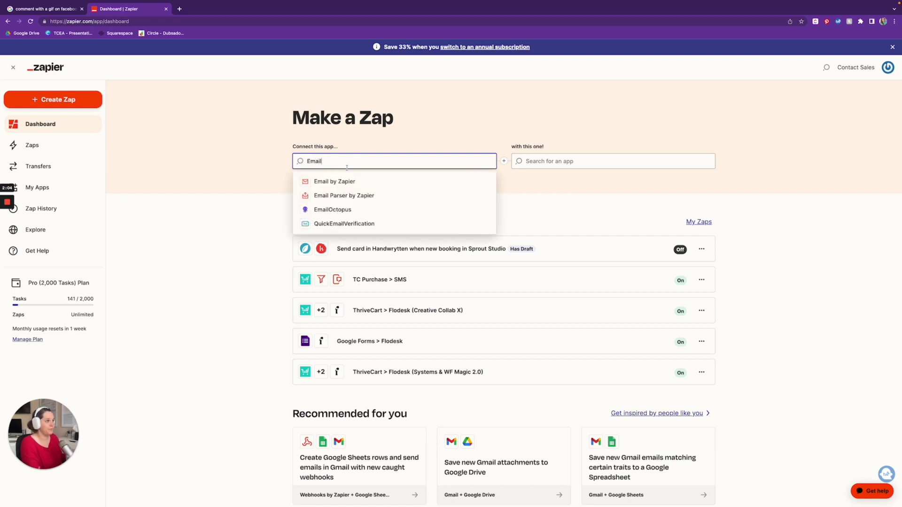
pyautogui.click(348, 194)
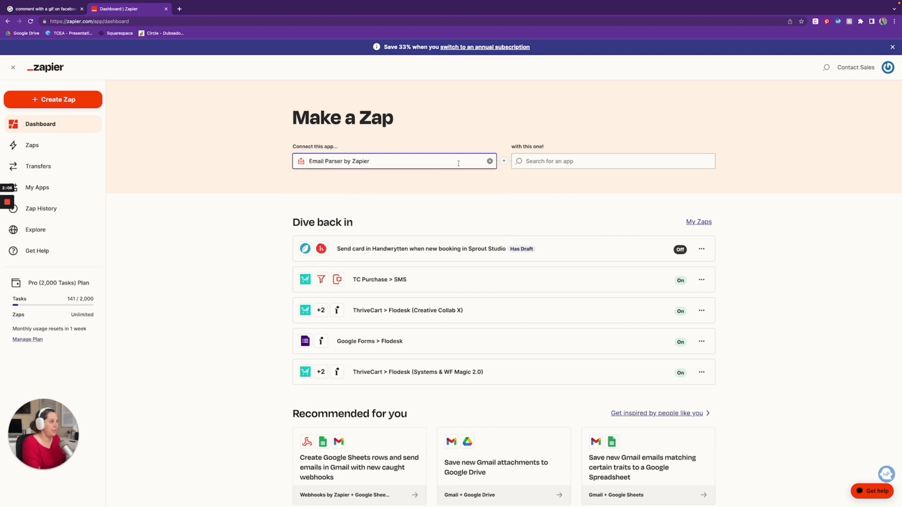
pyautogui.click(537, 155)
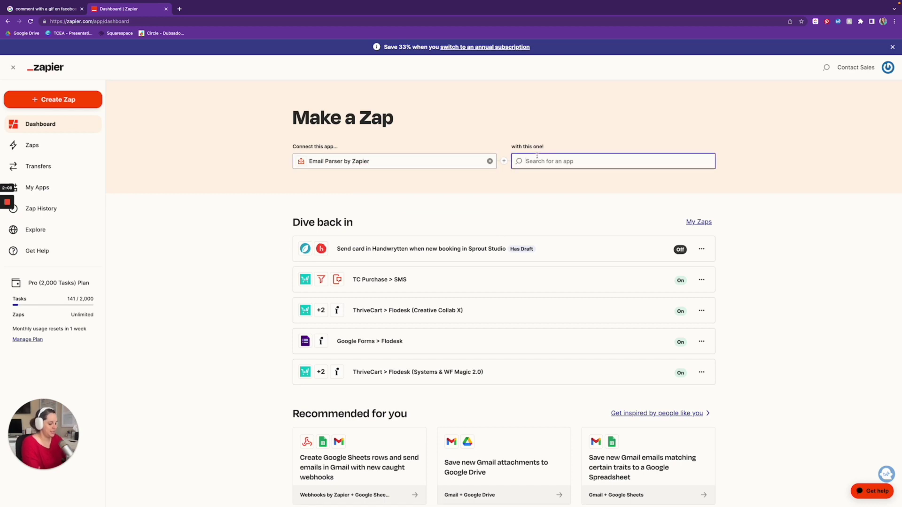
pyautogui.write('Spr')
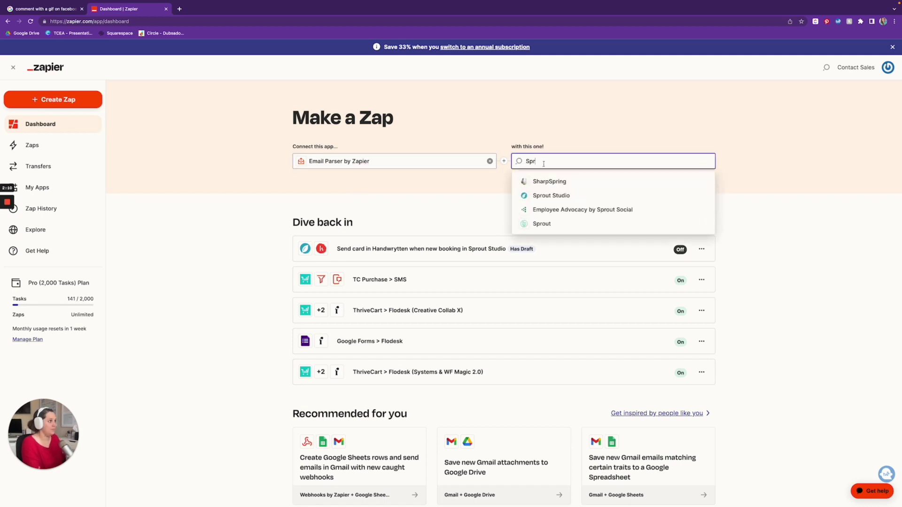
pyautogui.click(547, 196)
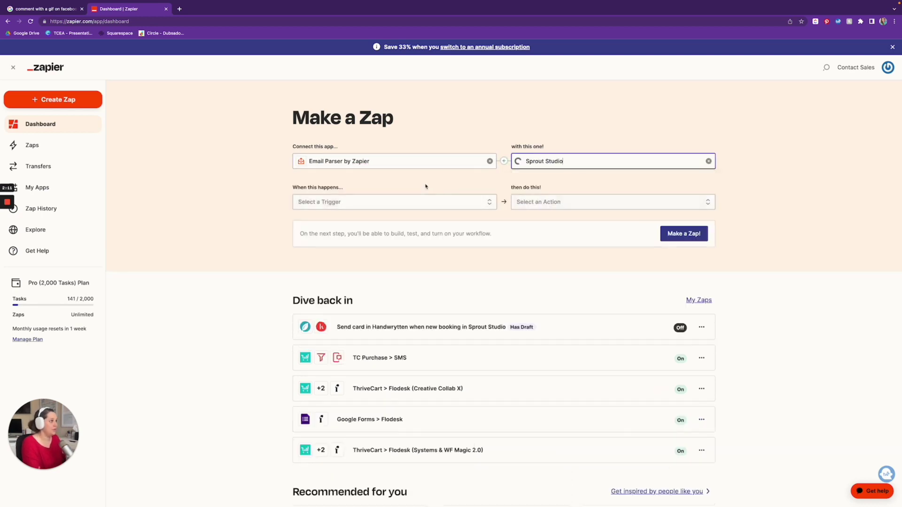
# Set the Zap's trigger to New Email and its action to Create Lead, and open it in the editor
pyautogui.click(361, 208)
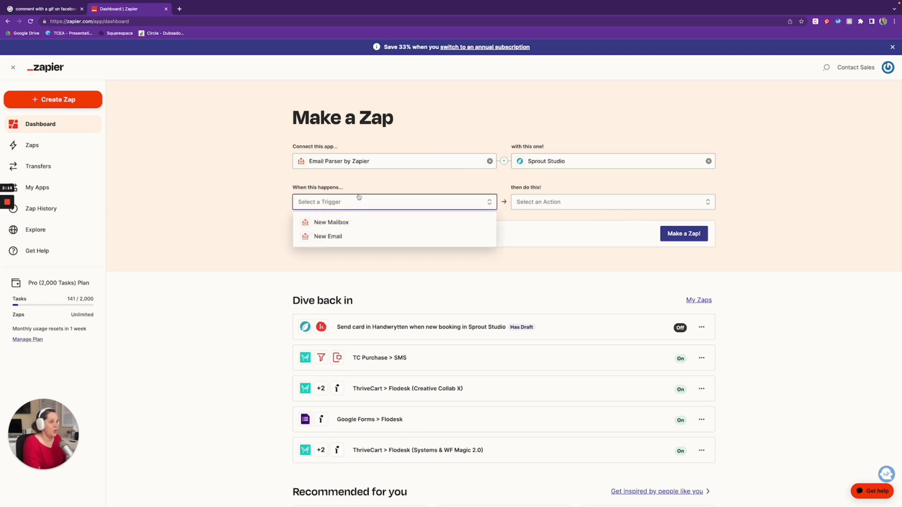
pyautogui.click(328, 236)
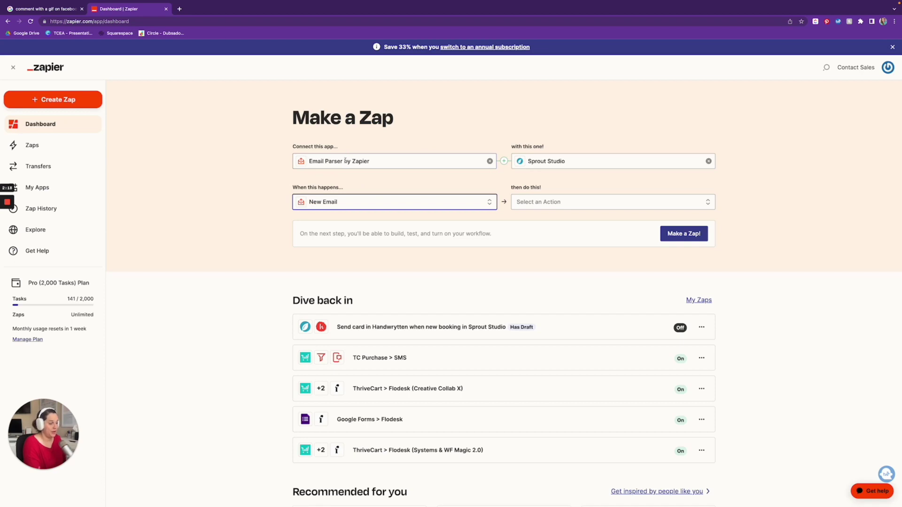
pyautogui.click(559, 203)
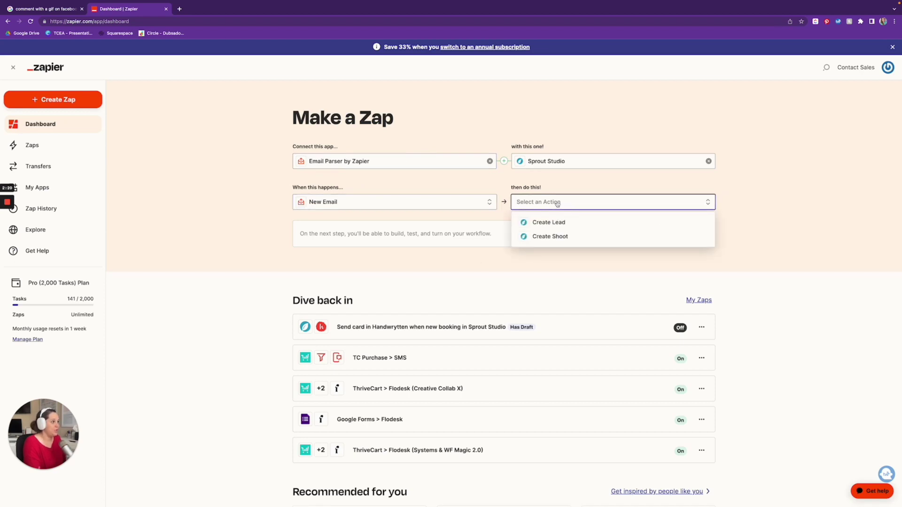
pyautogui.click(556, 221)
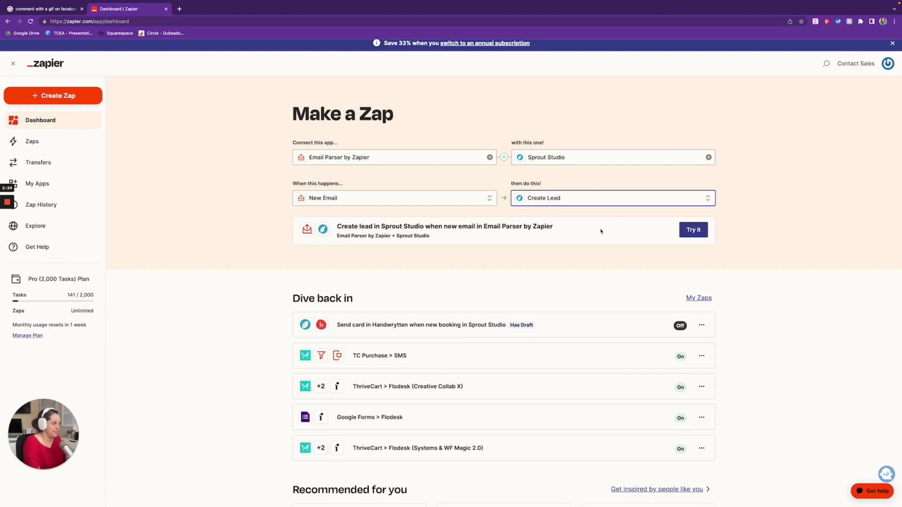
pyautogui.click(692, 230)
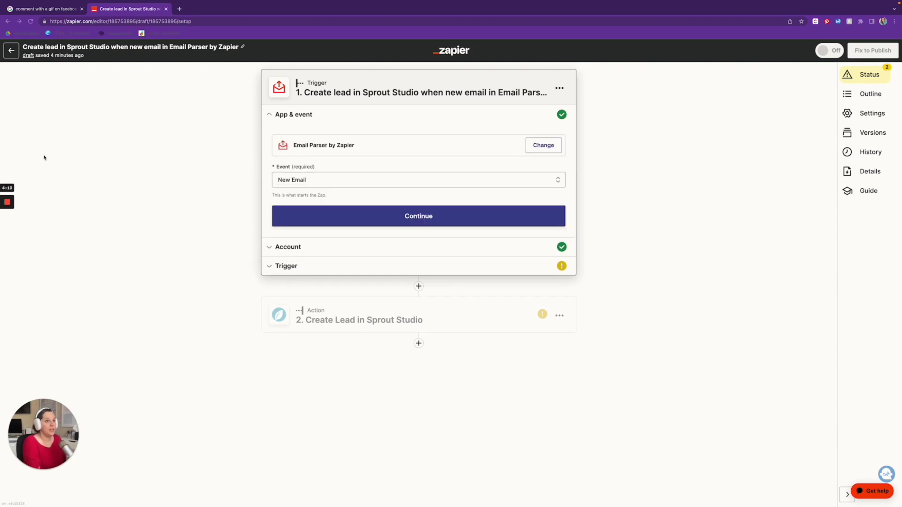
# Open parser.zapier.com in a new browser tab and log in with the Zapier account, authorizing Parser's access
pyautogui.click(181, 10)
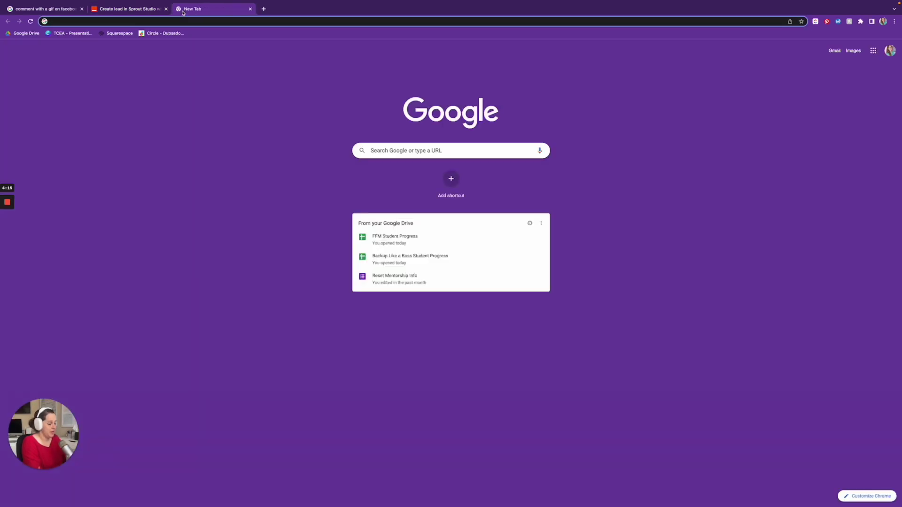
pyautogui.write('pars')
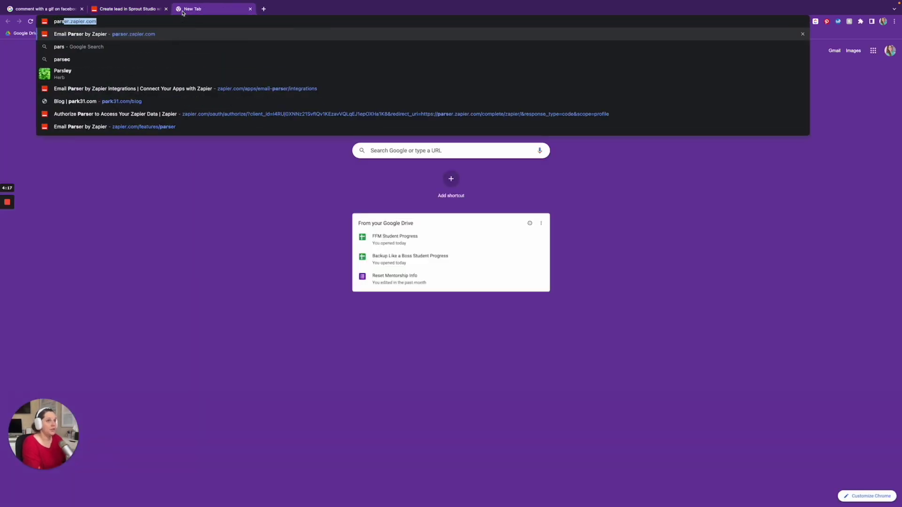
pyautogui.write('er.')
pyautogui.press('Return')
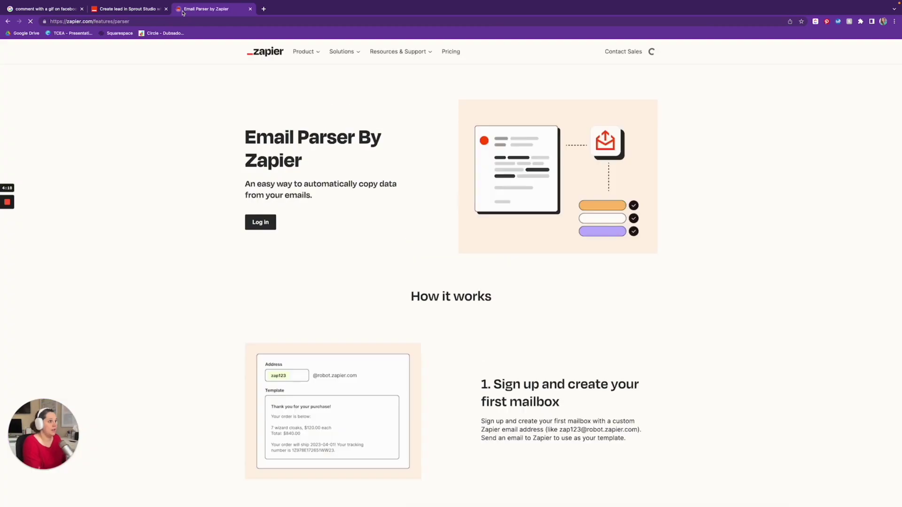
pyautogui.click(266, 220)
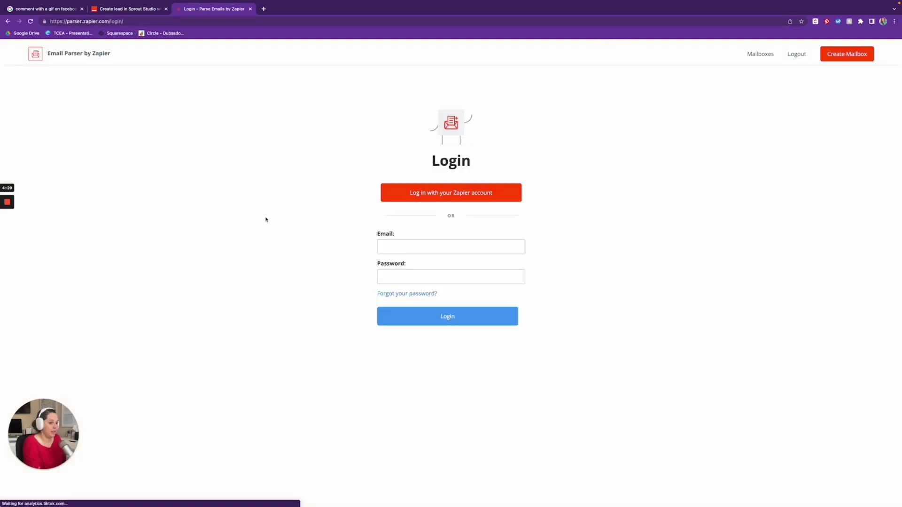
pyautogui.click(458, 193)
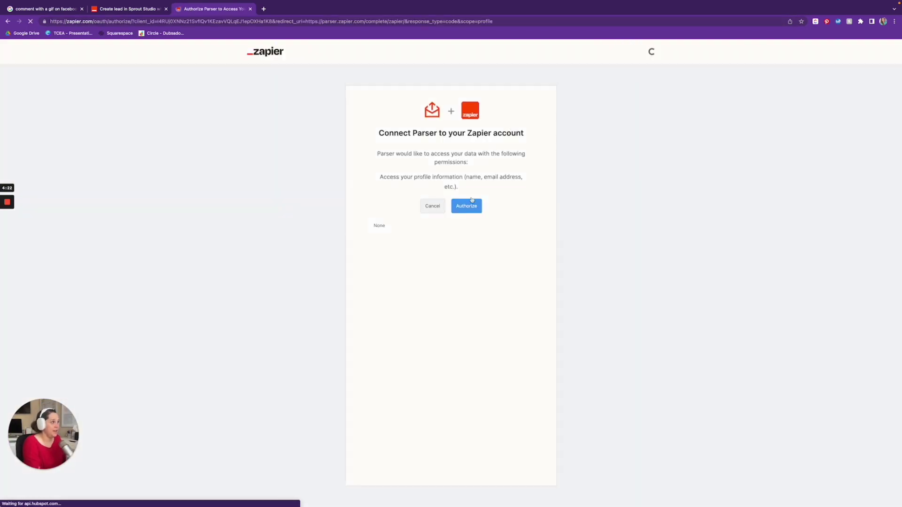
pyautogui.click(465, 207)
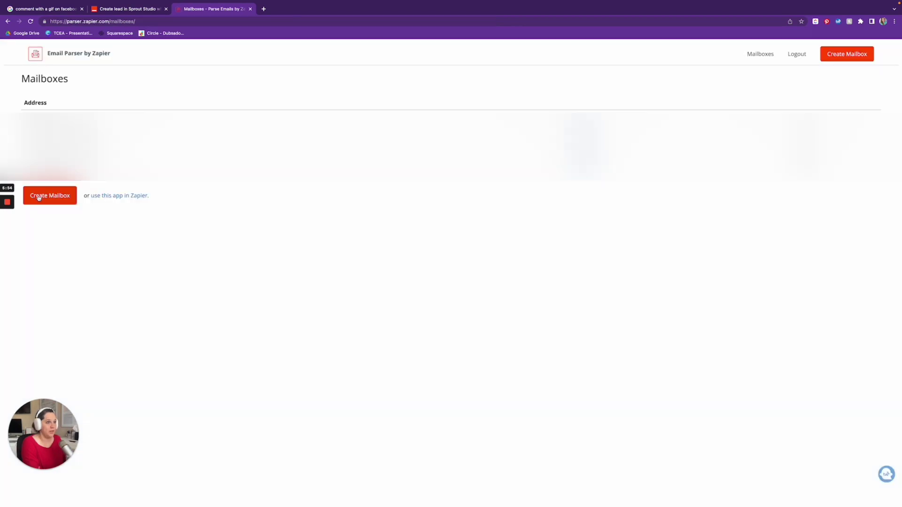
# Create a new parser mailbox and skip waiting for its first email to reach the address and template settings
pyautogui.click(39, 198)
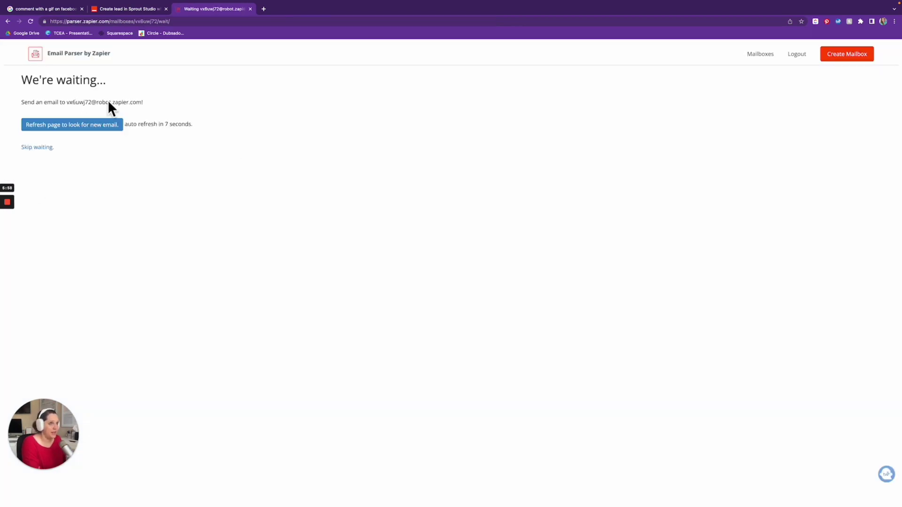
pyautogui.click(40, 148)
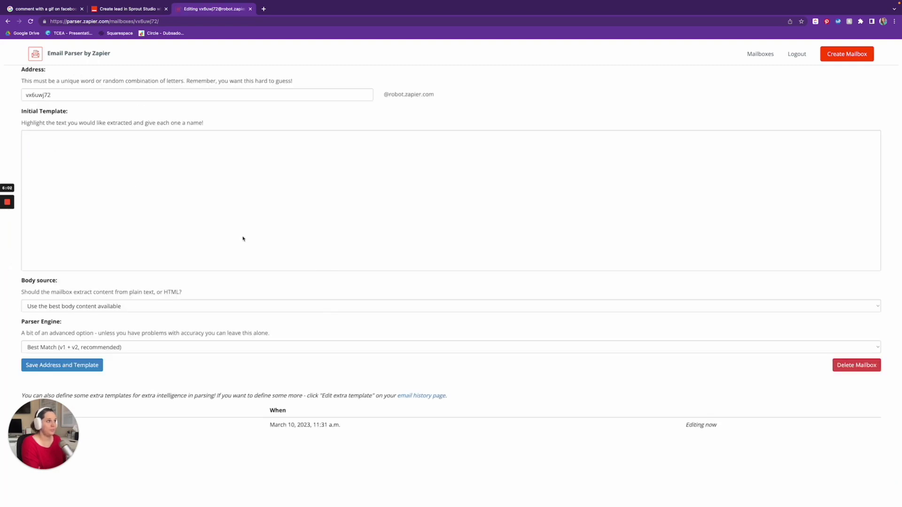
pyautogui.doubleClick(118, 98)
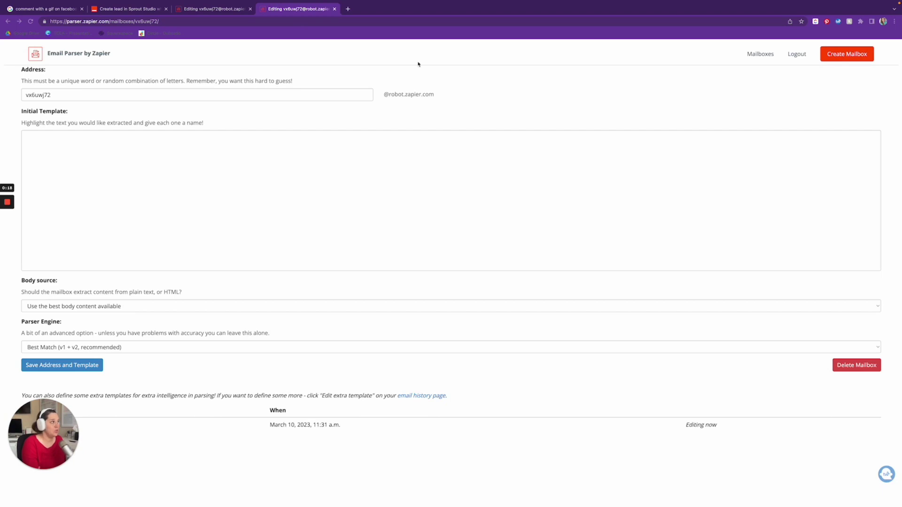
# Return to the Email Parser home page and log in again with the Zapier account to reach the mailbox list
pyautogui.click(56, 54)
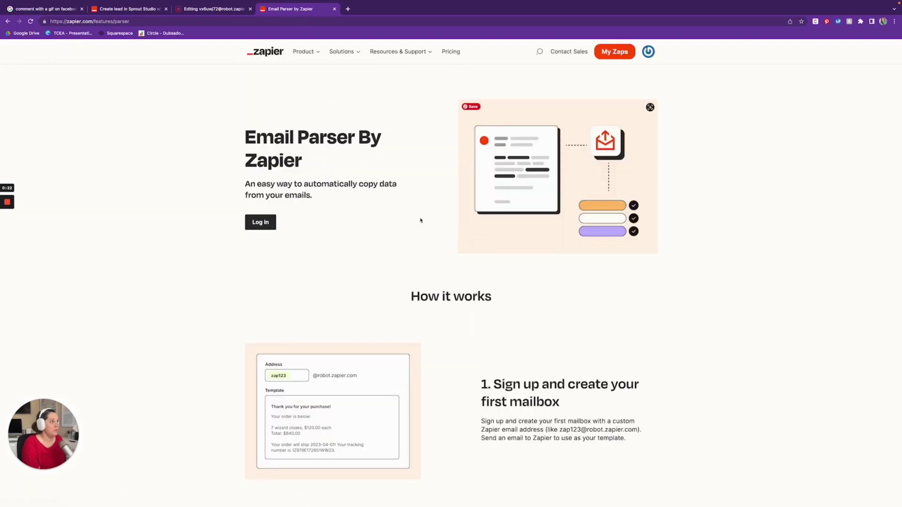
pyautogui.click(260, 222)
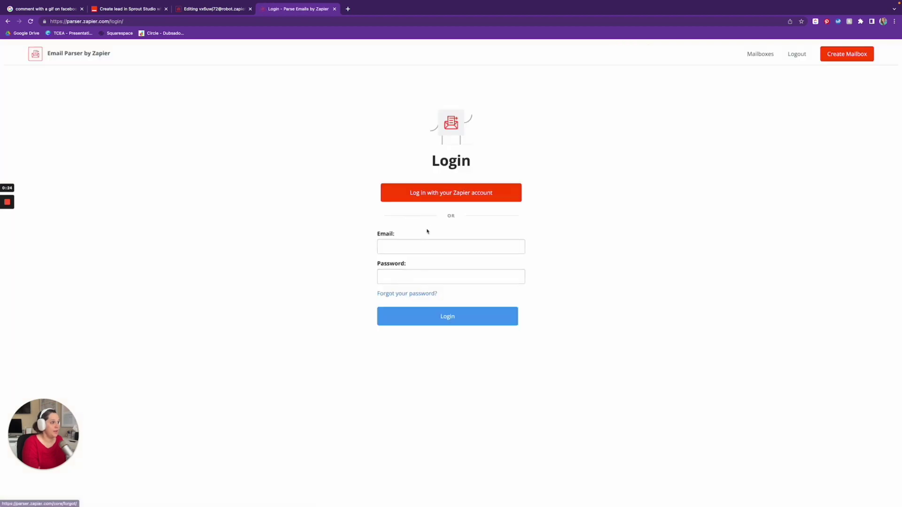
pyautogui.click(423, 195)
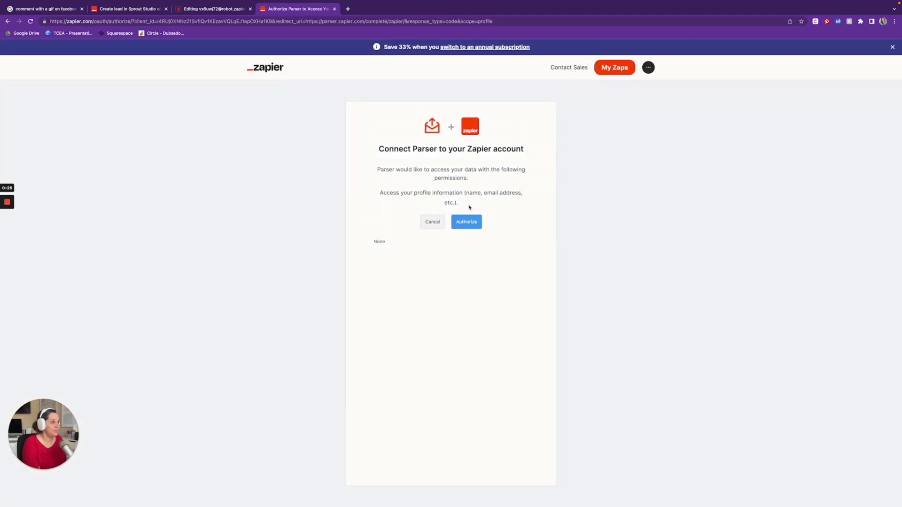
pyautogui.click(466, 224)
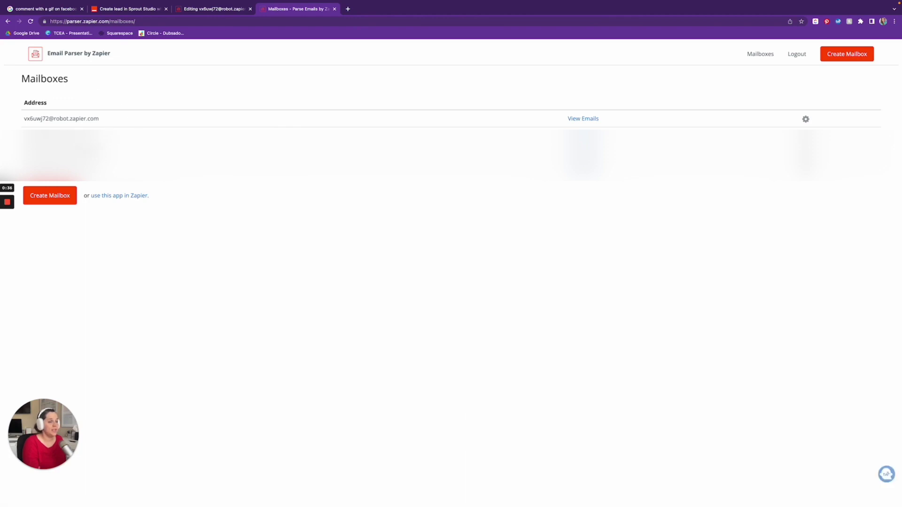
# Copy the new mailbox's address and forward The Knot email "First Last sent you a lead" to it from the mail app
pyautogui.moveTo(107, 122); pyautogui.dragTo(24, 121)
pyautogui.press('super+c')
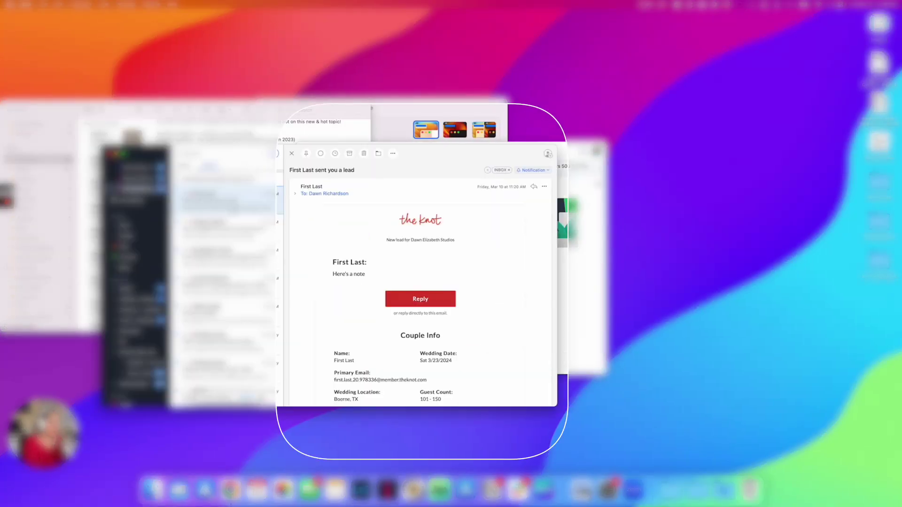
pyautogui.click(544, 187)
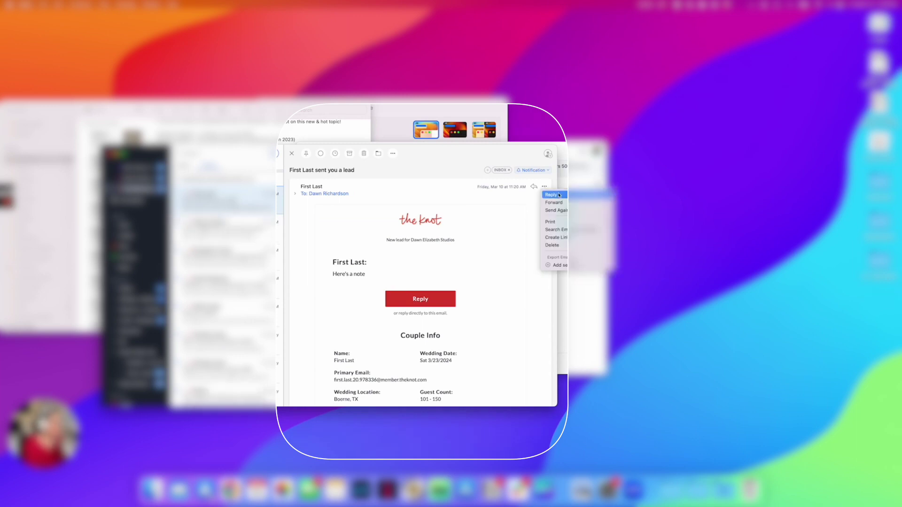
pyautogui.click(554, 202)
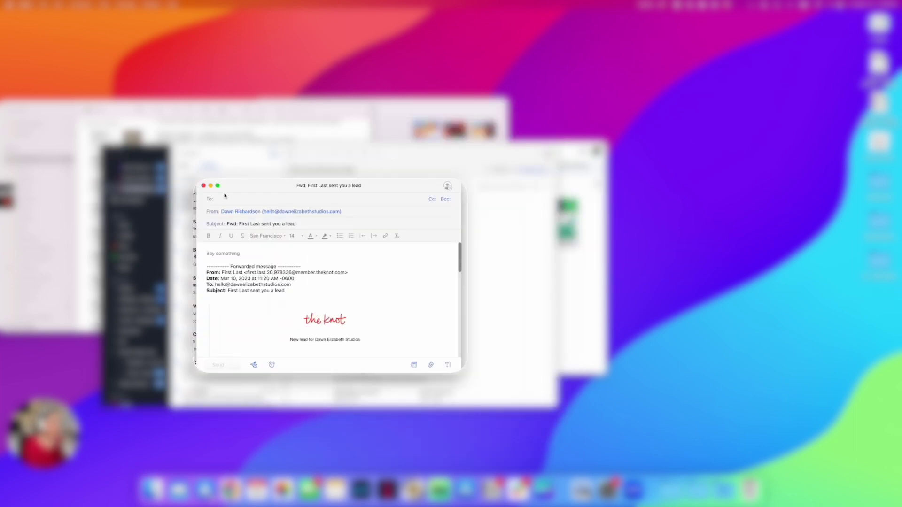
pyautogui.press('super+v')
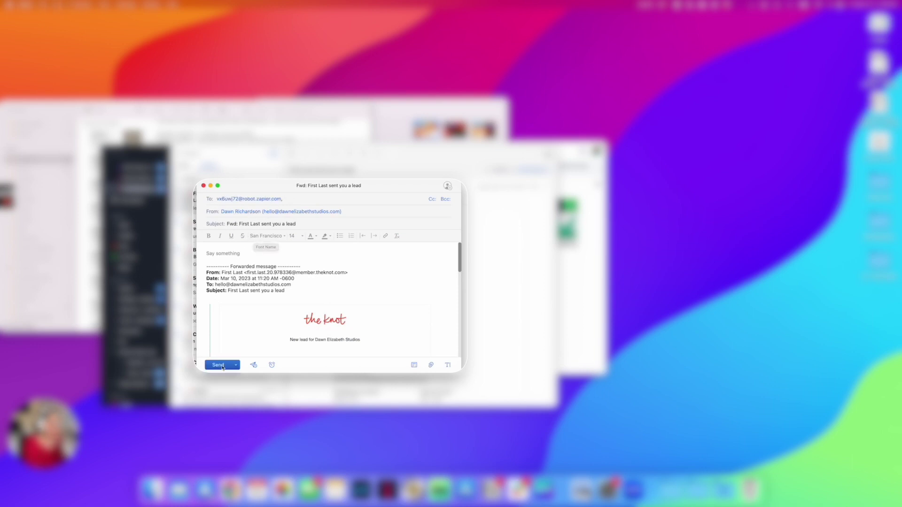
pyautogui.click(218, 365)
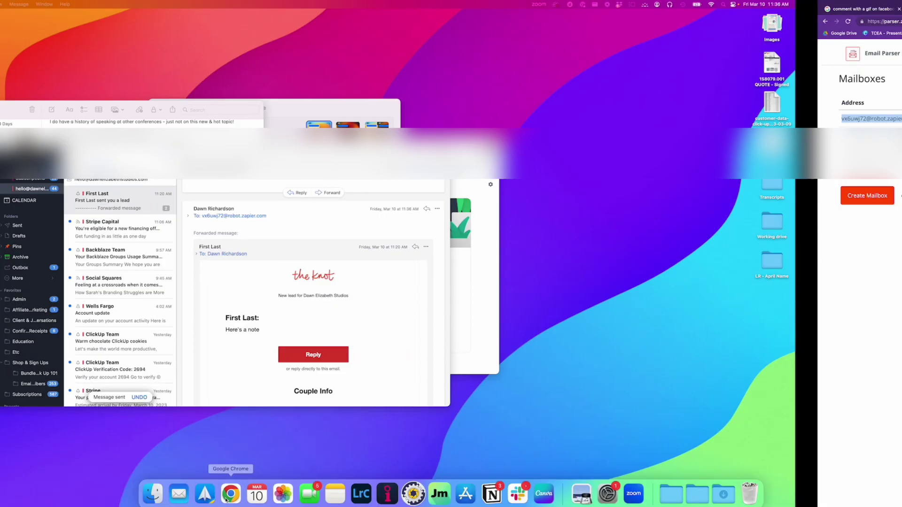
# Switch back to Chrome, open the new mailbox's emails and examine the original content of the forwarded lead
pyautogui.click(226, 499)
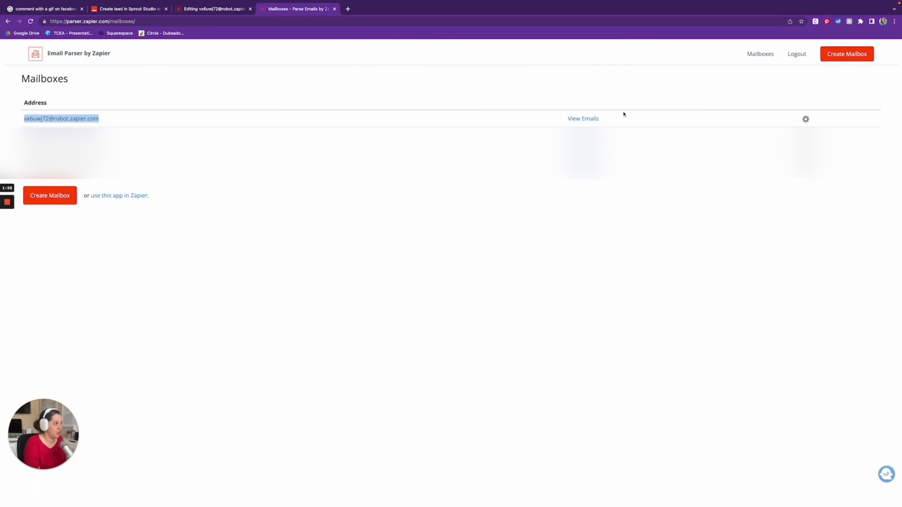
pyautogui.click(585, 119)
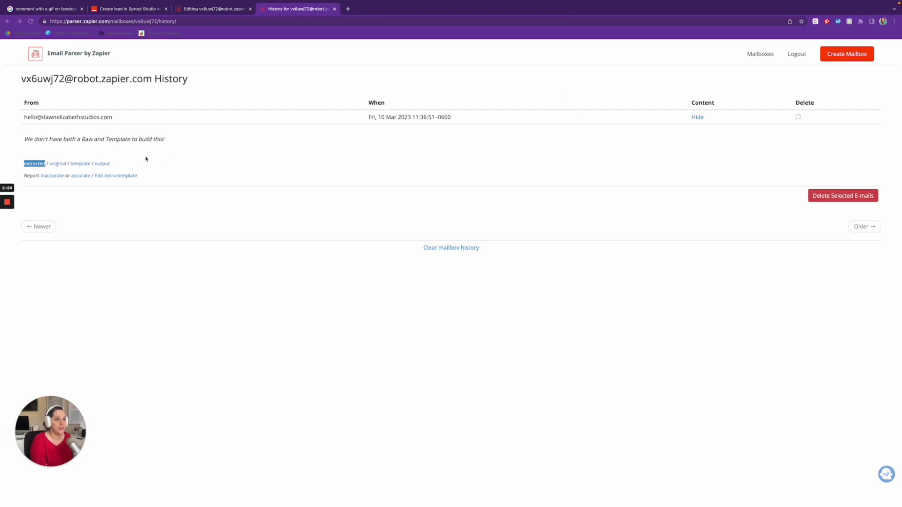
pyautogui.click(58, 164)
pyautogui.scroll(-1, 121, 253)
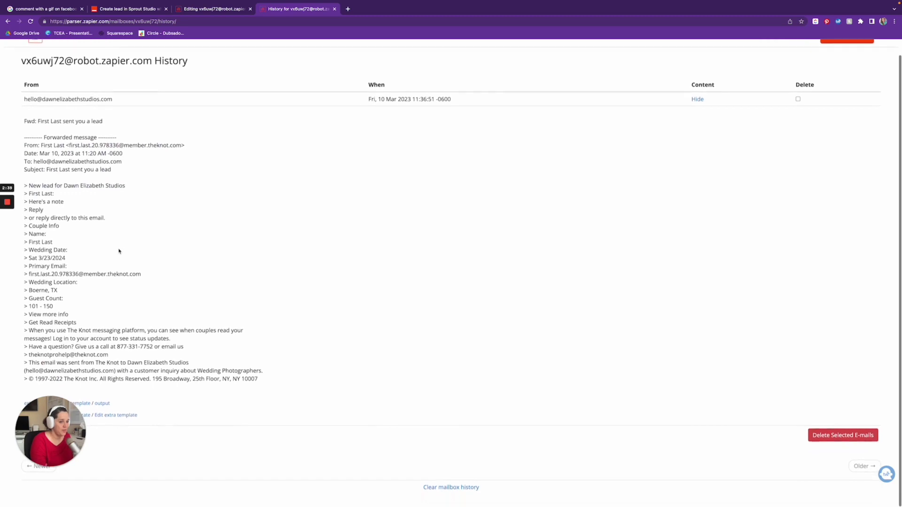
pyautogui.scroll(1, 120, 249)
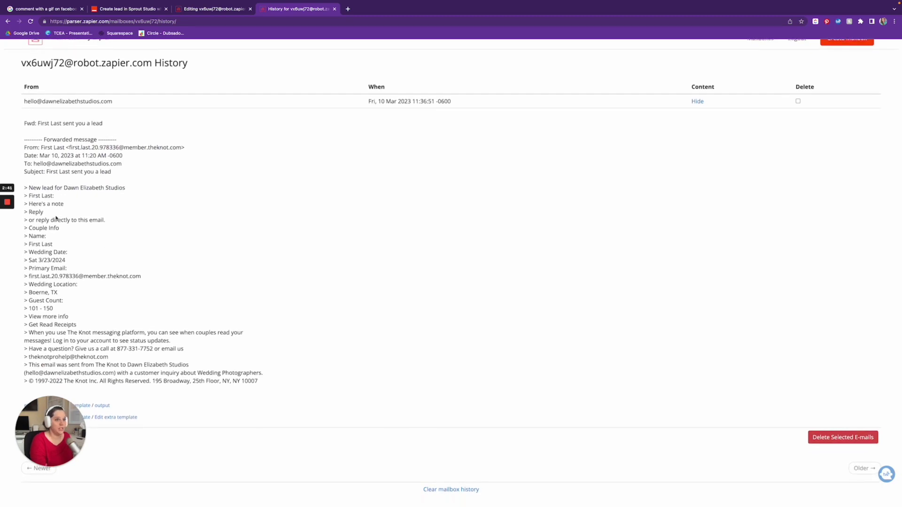
# Open the template view of the forwarded lead email and start creating the mailbox's initial template from it
pyautogui.scroll(-1, 56, 217)
pyautogui.scroll(1, 56, 219)
pyautogui.scroll(1, 86, 348)
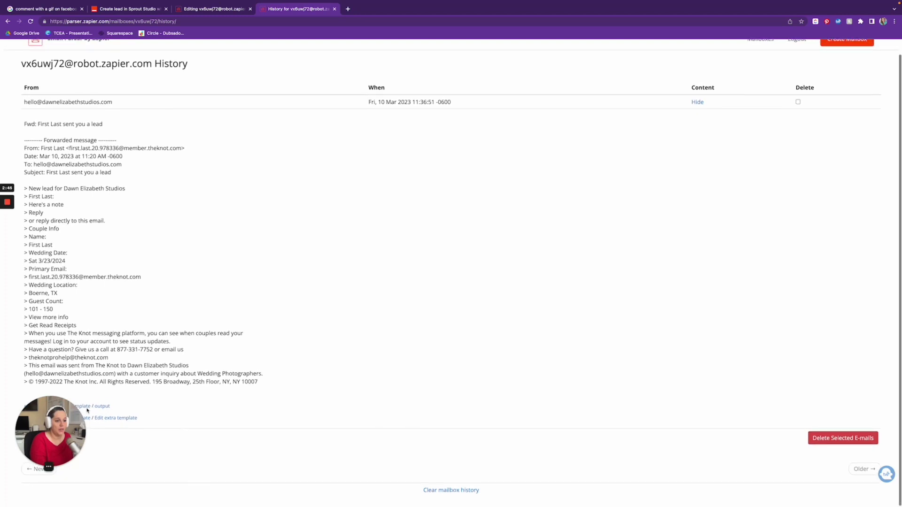
pyautogui.moveTo(61, 425); pyautogui.dragTo(669, 467)
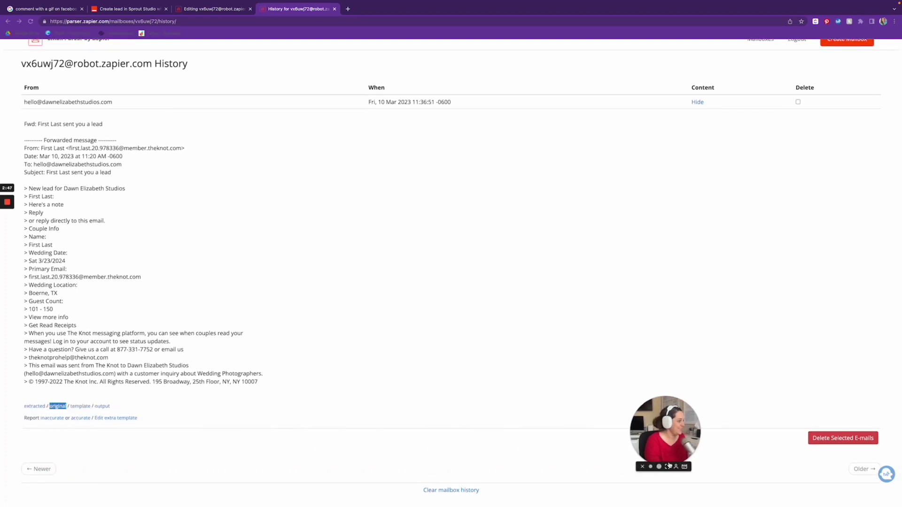
pyautogui.moveTo(672, 427); pyautogui.dragTo(866, 234)
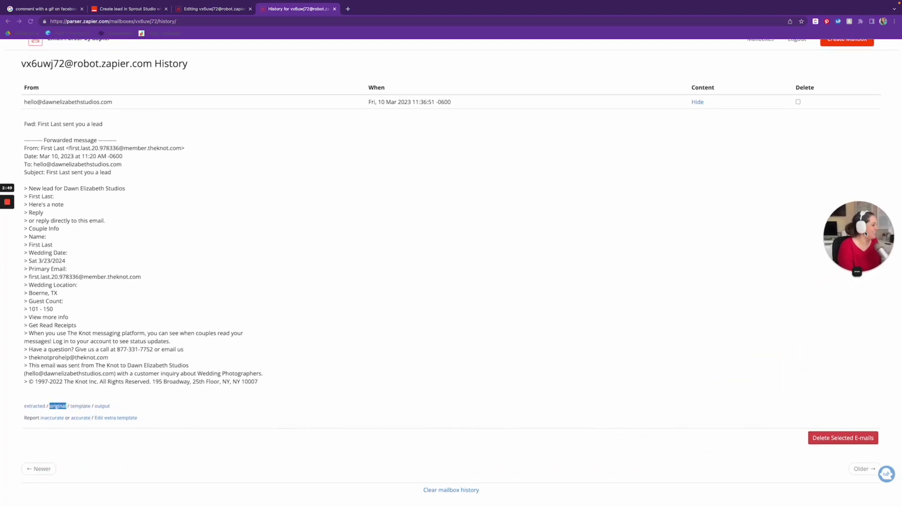
pyautogui.click(80, 408)
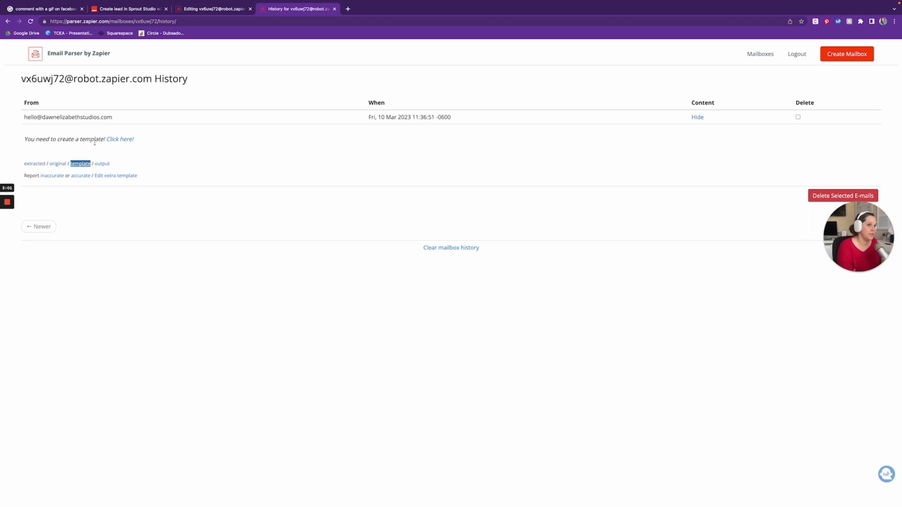
pyautogui.click(118, 139)
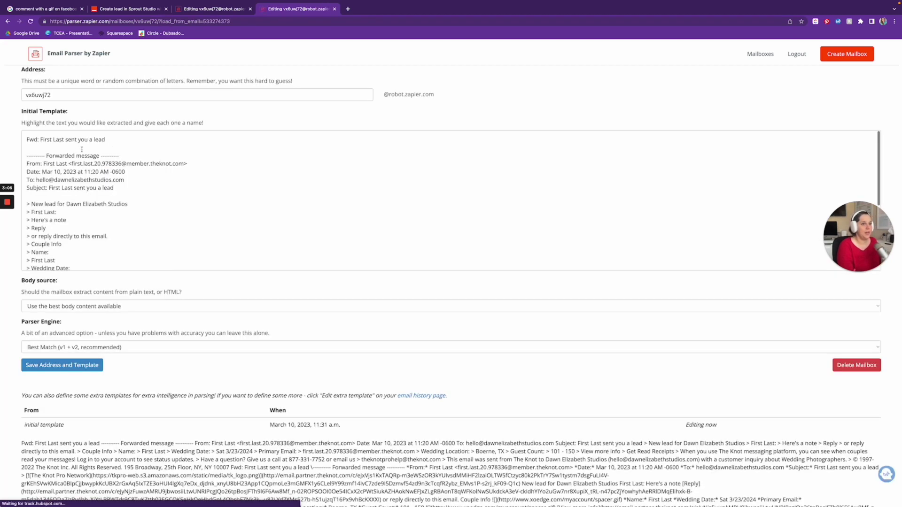
pyautogui.scroll(-2, 76, 155)
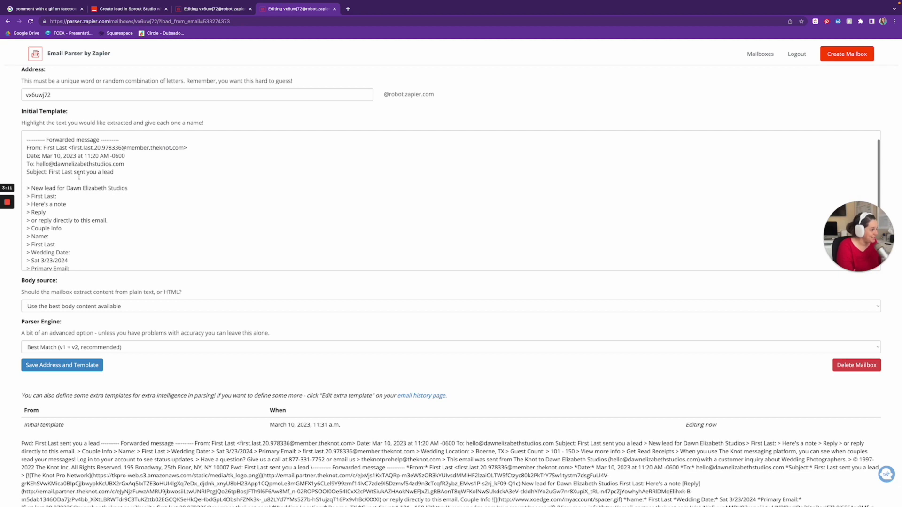
pyautogui.scroll(2, 75, 188)
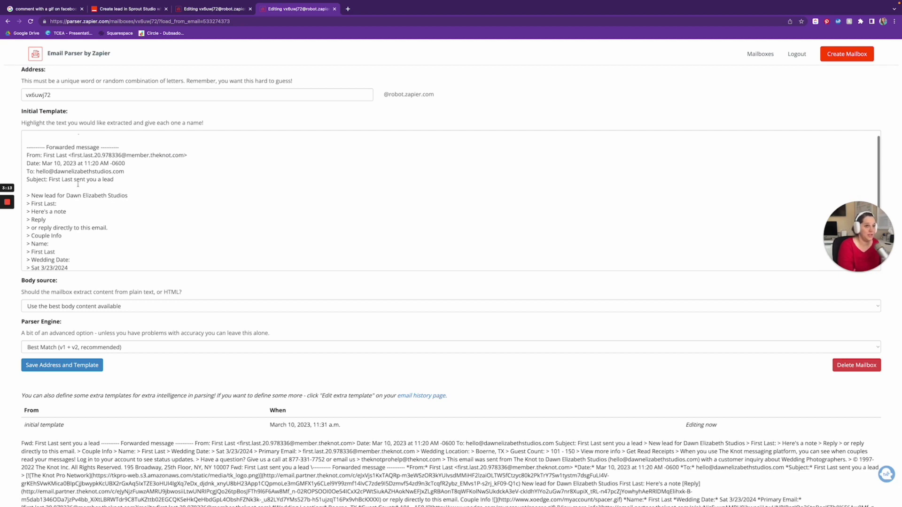
pyautogui.scroll(-4, 70, 205)
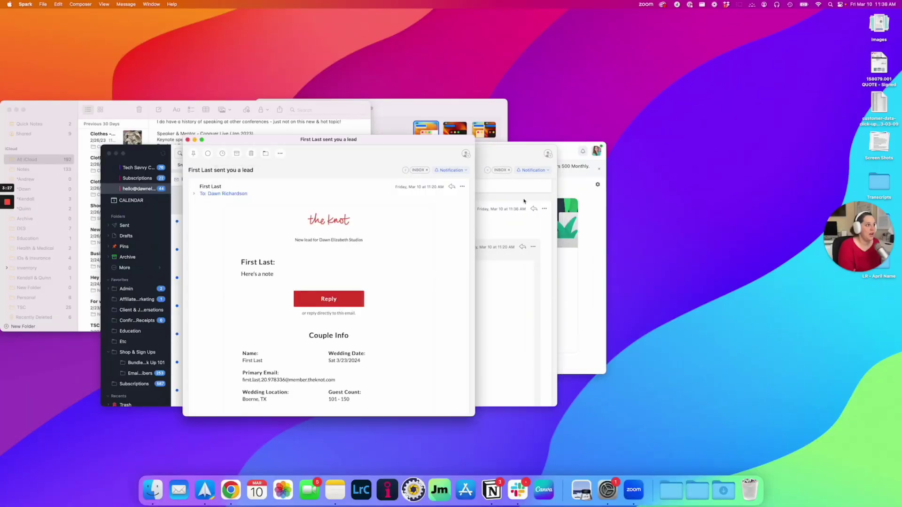
# Enlarge the original The Knot lead email in Spark and examine its note and couple info, including the first and last name
pyautogui.click(202, 142)
pyautogui.scroll(-2, 252, 178)
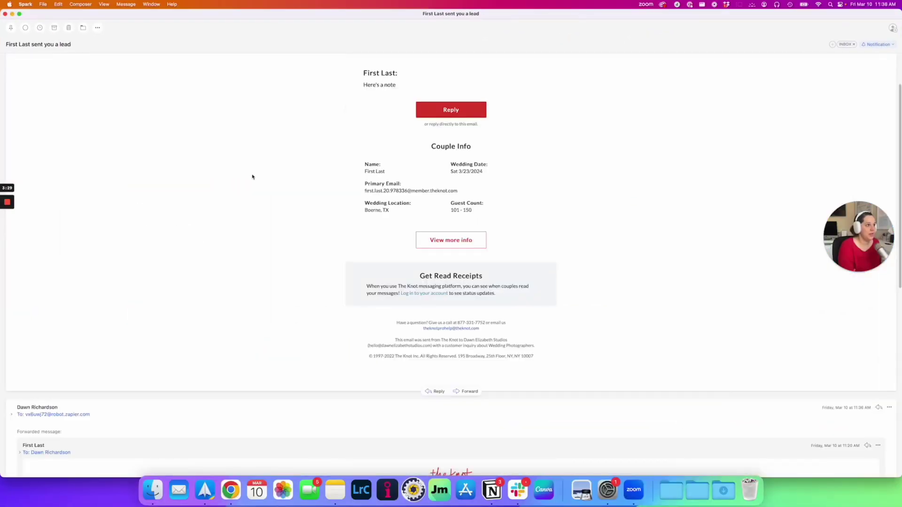
pyautogui.scroll(3, 280, 159)
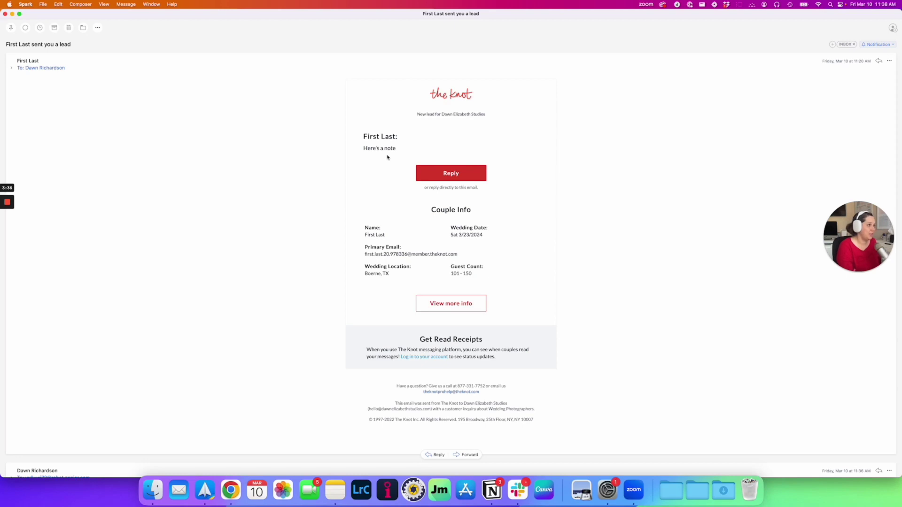
pyautogui.doubleClick(371, 234)
pyautogui.doubleClick(379, 235)
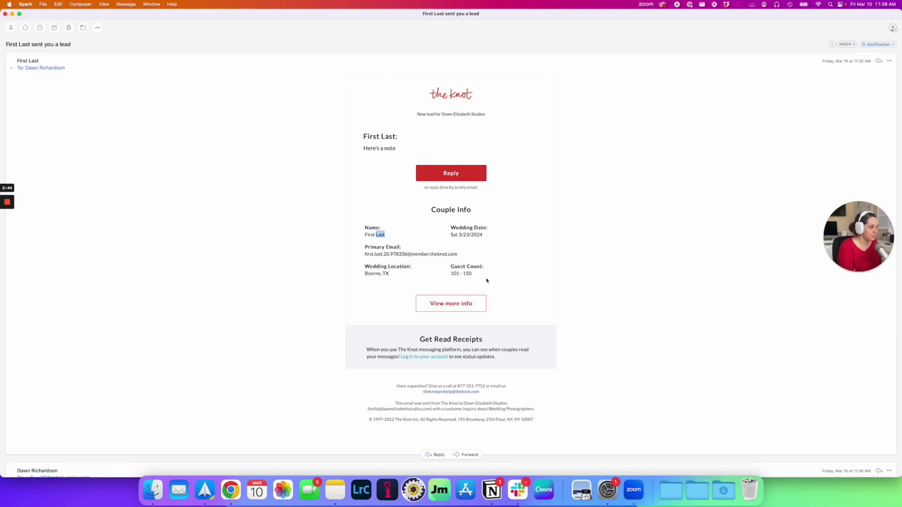
# Switch back to Chrome and mark the word "First" under Name in the initial template as a field named First Name
pyautogui.press('super+Tab')
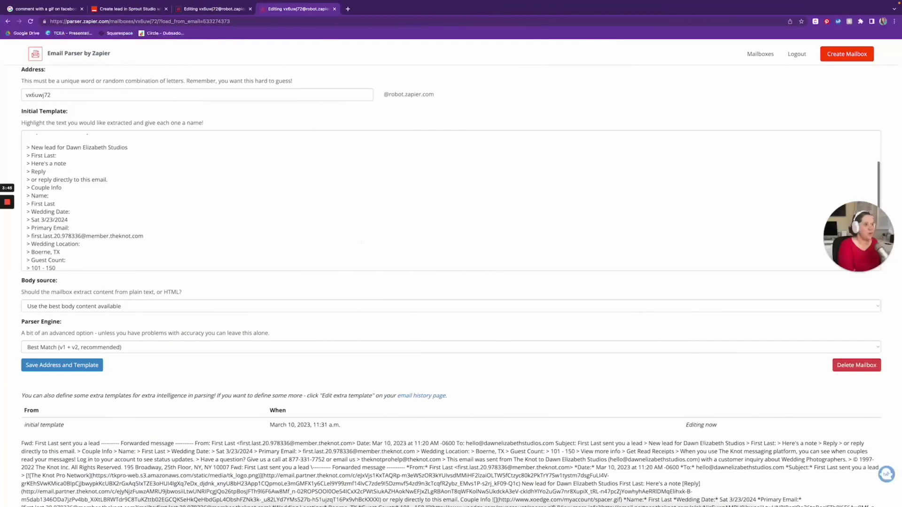
pyautogui.scroll(1, 157, 198)
pyautogui.scroll(-3, 141, 199)
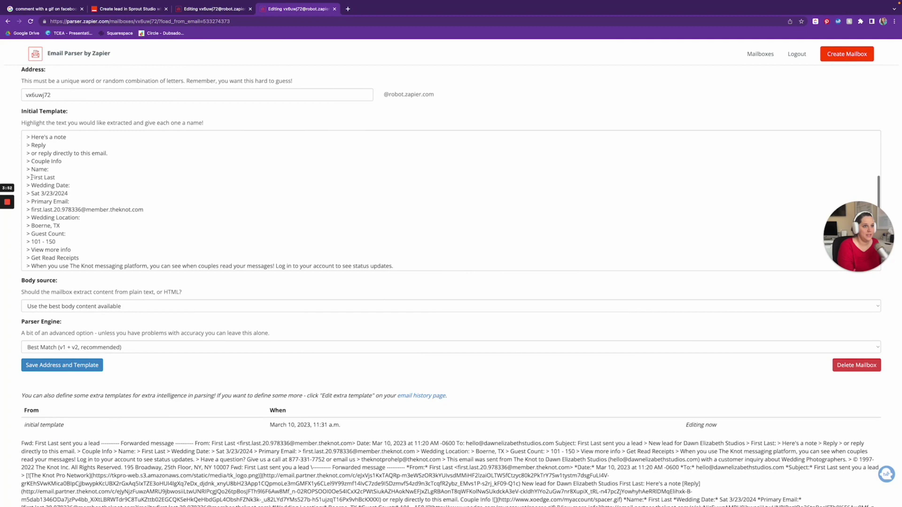
pyautogui.moveTo(32, 177); pyautogui.dragTo(44, 177)
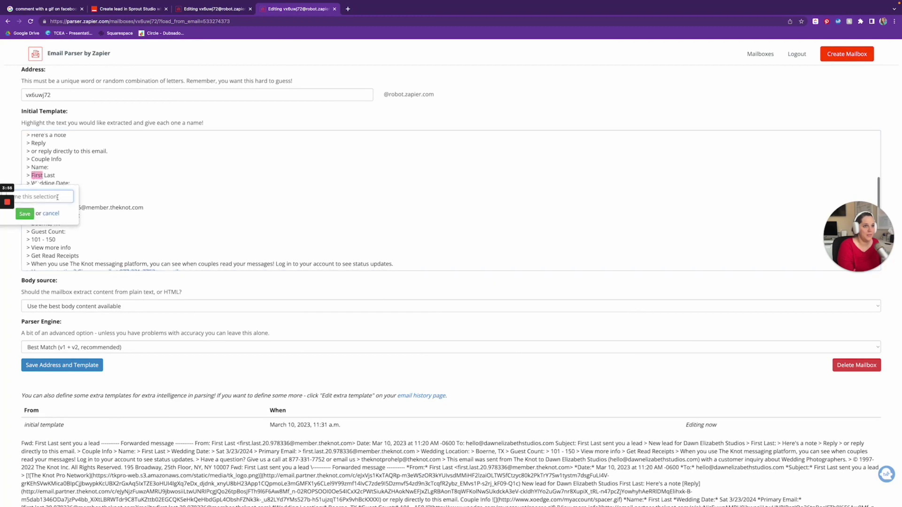
pyautogui.write('Fi')
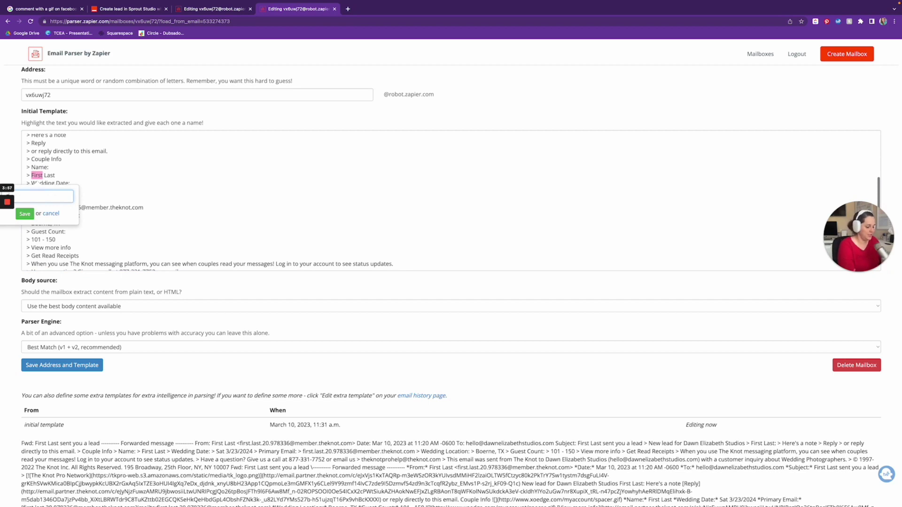
pyautogui.write('rst Name')
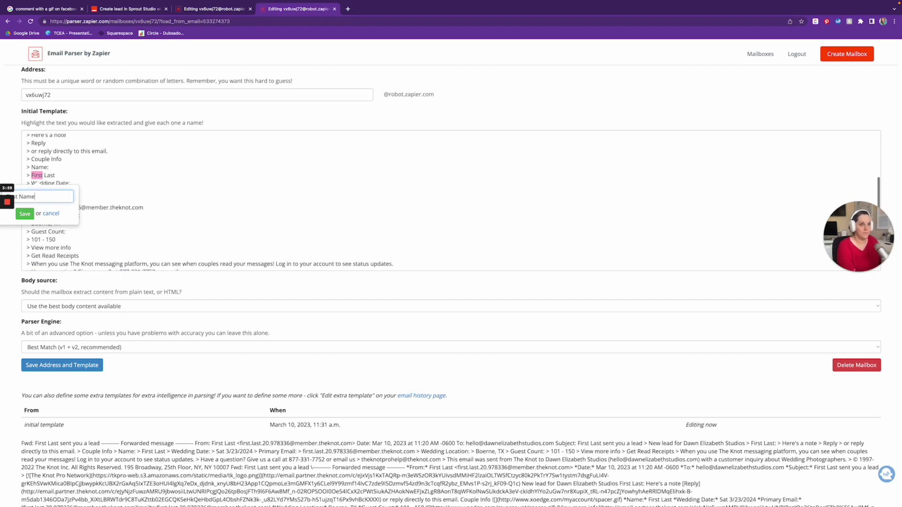
pyautogui.click(25, 214)
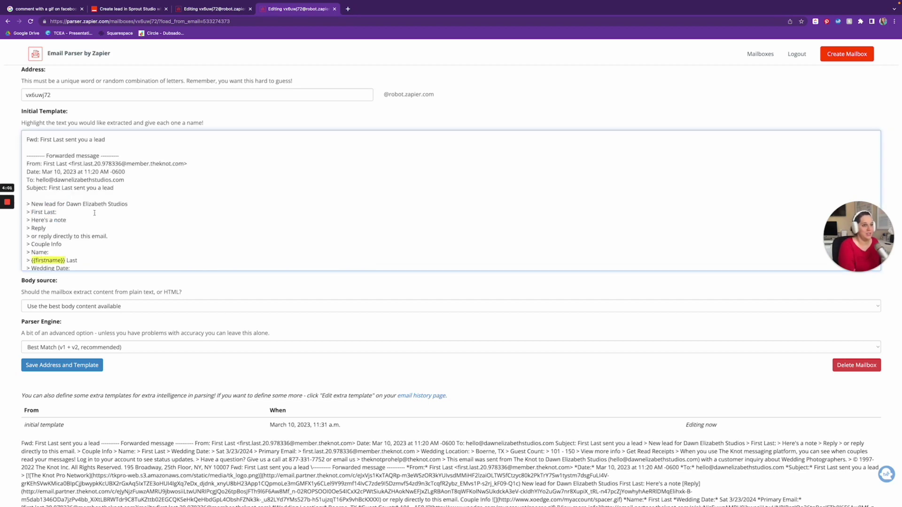
# Mark the word "Last" beside the first name field in the template as a field named Last Name
pyautogui.scroll(-2, 95, 213)
pyautogui.scroll(-1, 95, 213)
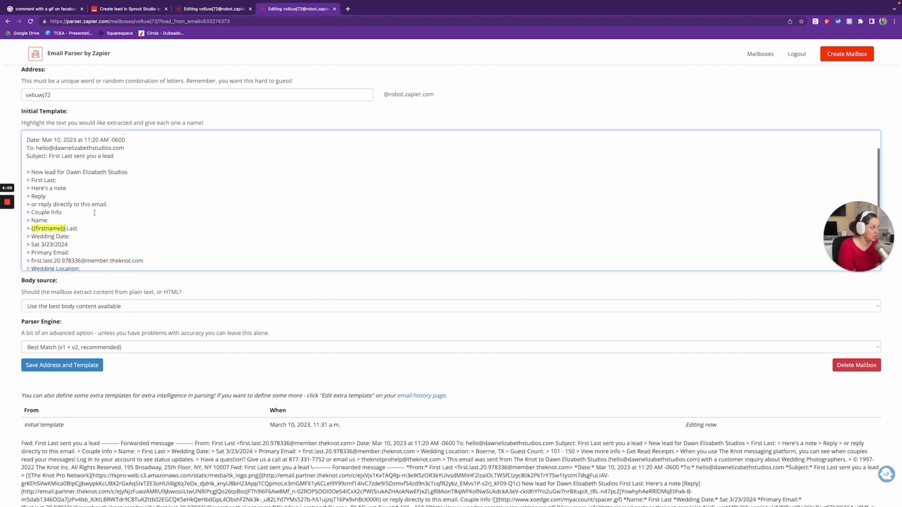
pyautogui.moveTo(65, 229); pyautogui.dragTo(78, 229)
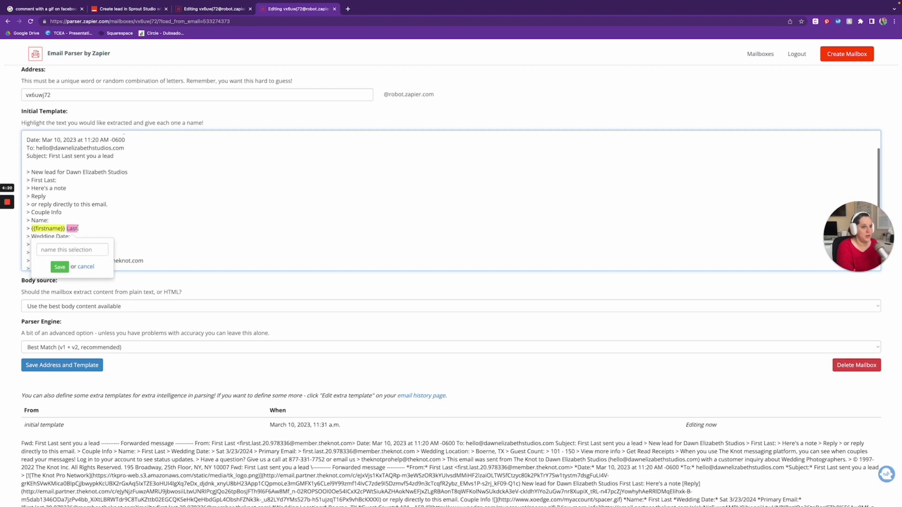
pyautogui.write('Last Name')
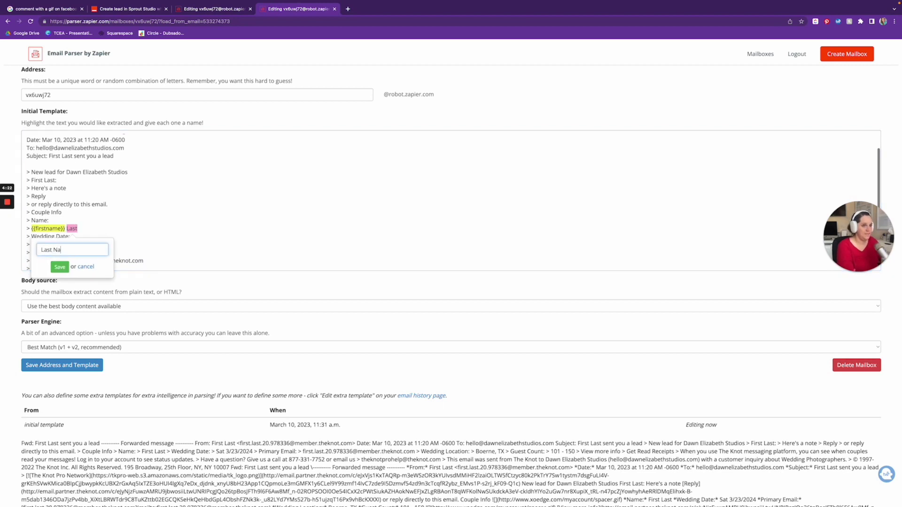
pyautogui.click(59, 267)
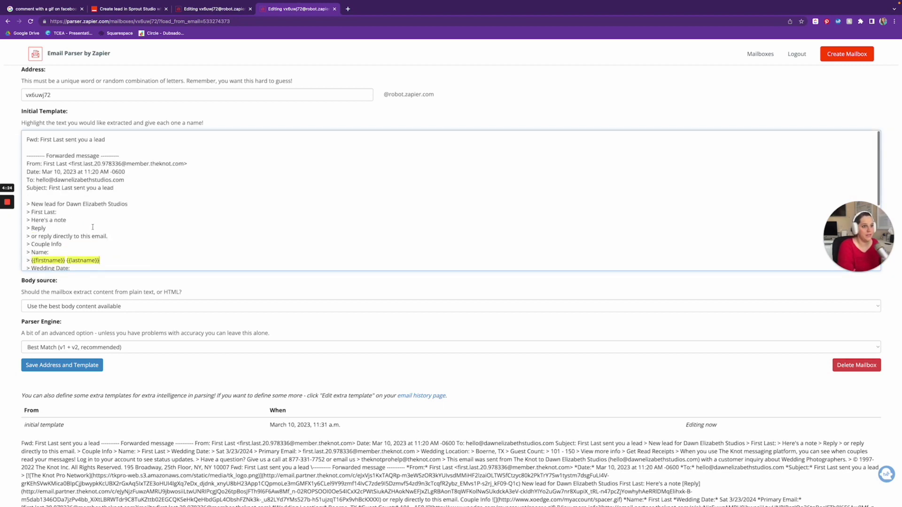
# Mark the wedding date 3/23/2024, without the weekday, as a template field named Date
pyautogui.scroll(-3, 47, 208)
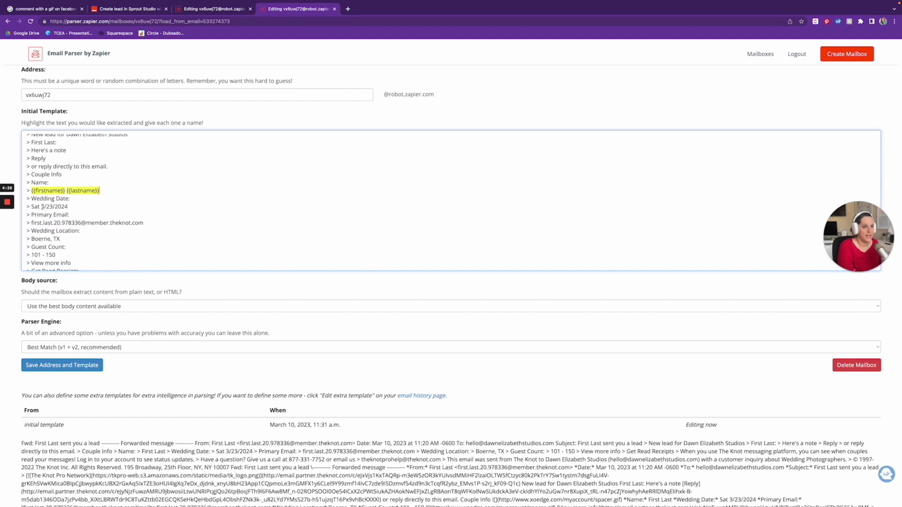
pyautogui.moveTo(42, 207); pyautogui.dragTo(68, 207)
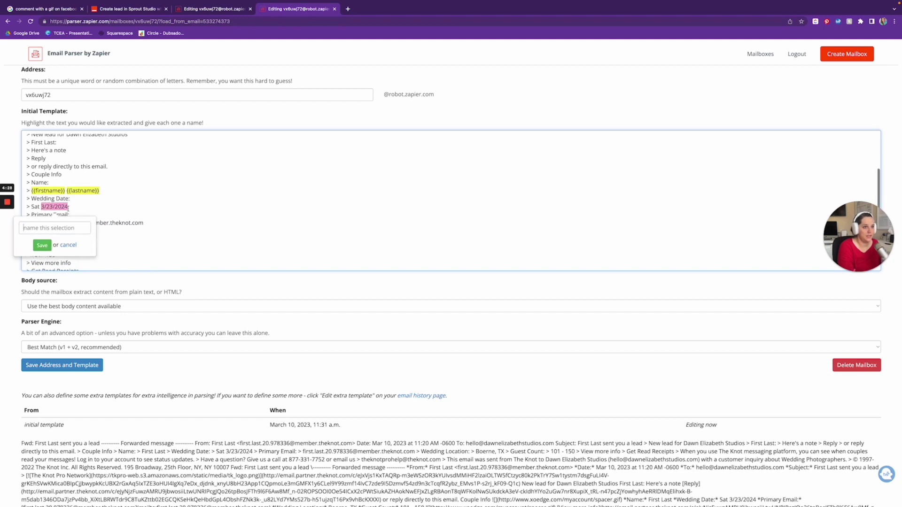
pyautogui.click(62, 224)
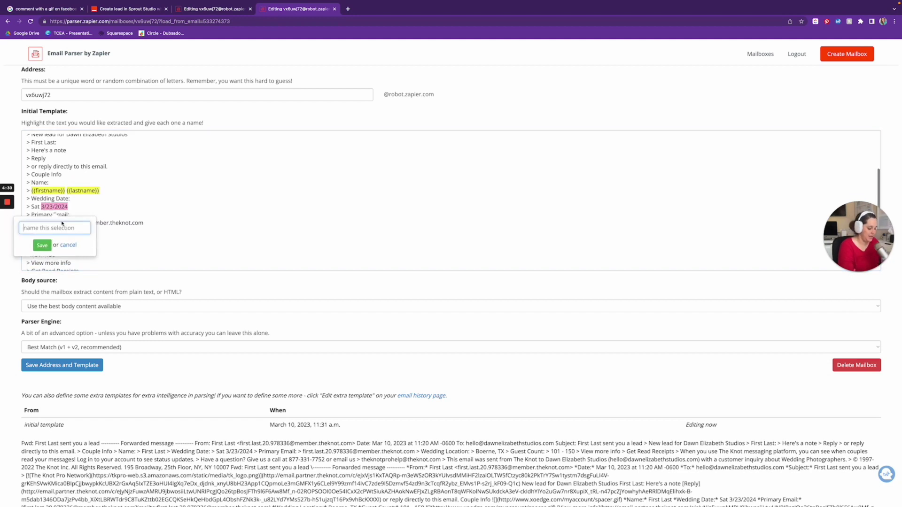
pyautogui.write('Date')
pyautogui.click(38, 245)
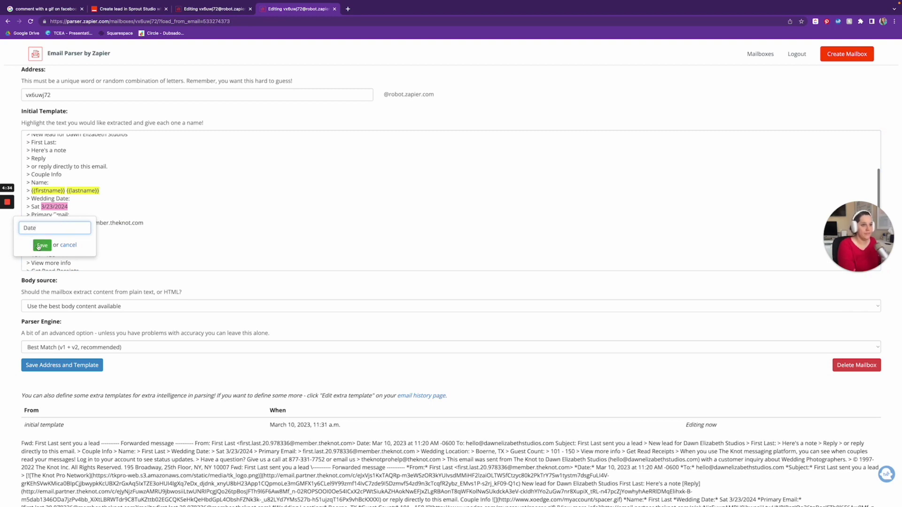
# Mark the whole address under Primary Email in the template as a field named email
pyautogui.scroll(-2, 58, 235)
pyautogui.scroll(-1, 58, 235)
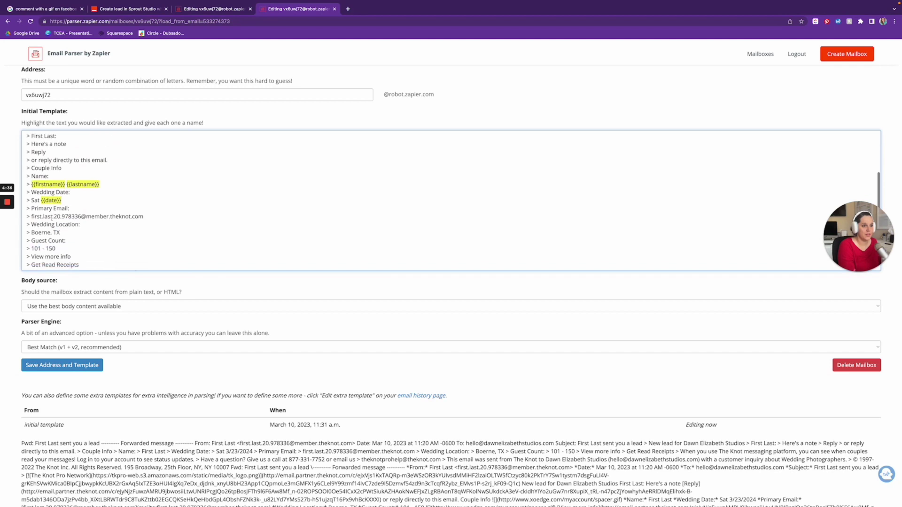
pyautogui.scroll(-1, 32, 216)
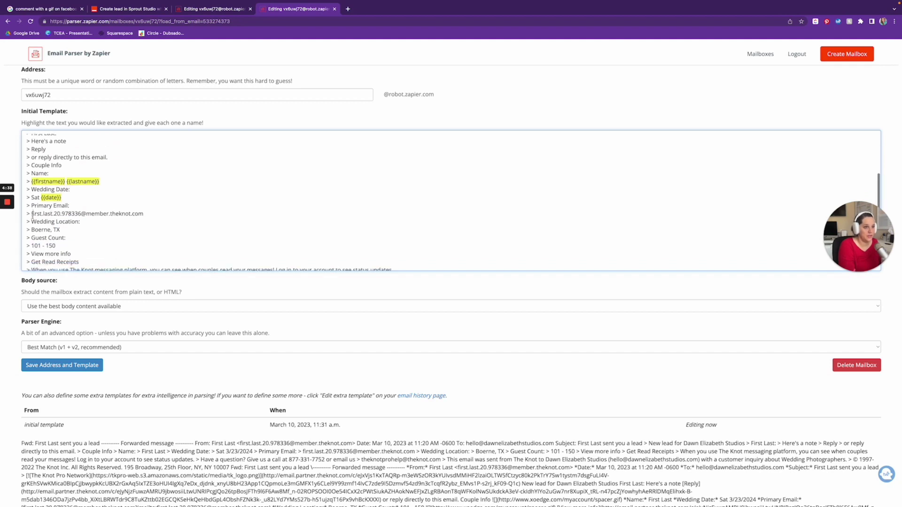
pyautogui.moveTo(31, 217); pyautogui.dragTo(143, 212)
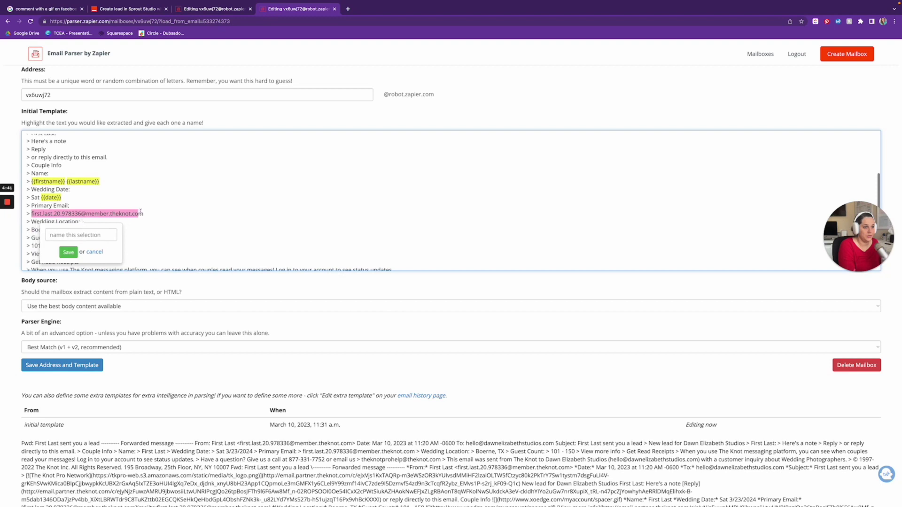
pyautogui.click(93, 234)
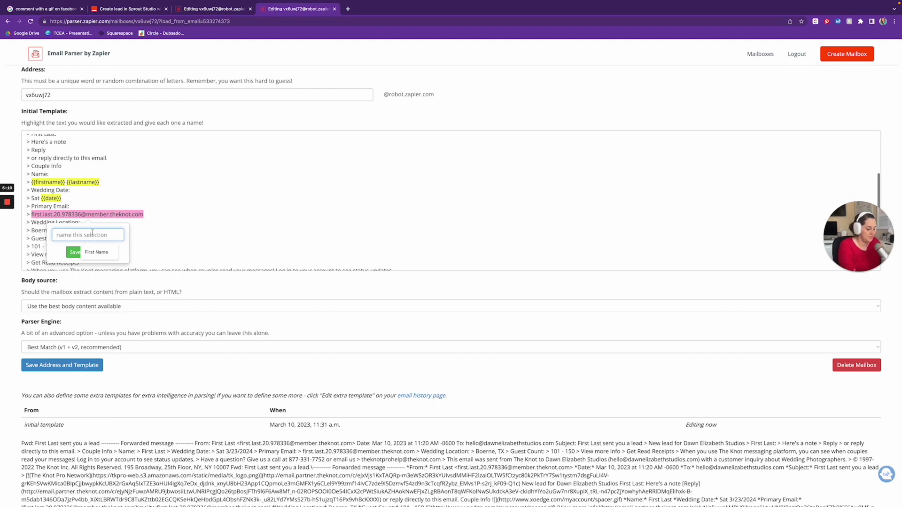
pyautogui.write('email')
pyautogui.click(75, 252)
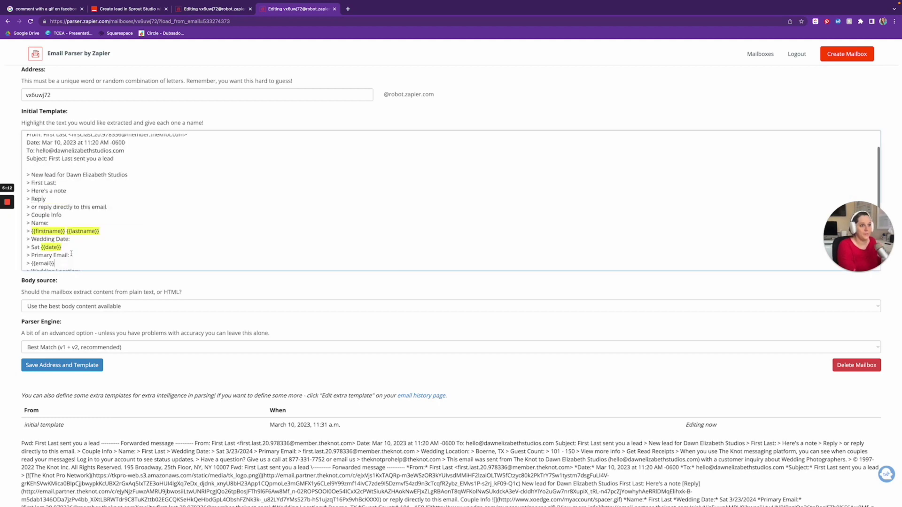
# Mark "Boerne, TX" under Wedding Location in the template as a field named Location
pyautogui.scroll(-5, 83, 219)
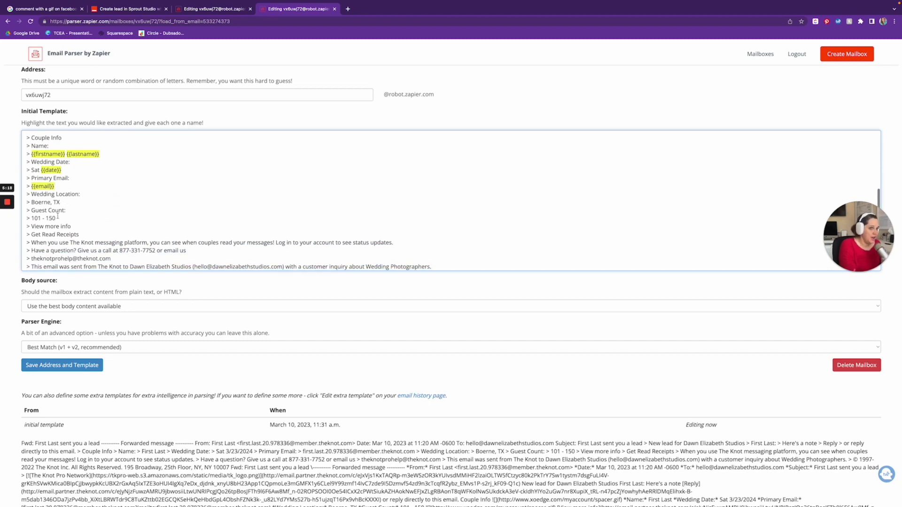
pyautogui.scroll(-1, 60, 215)
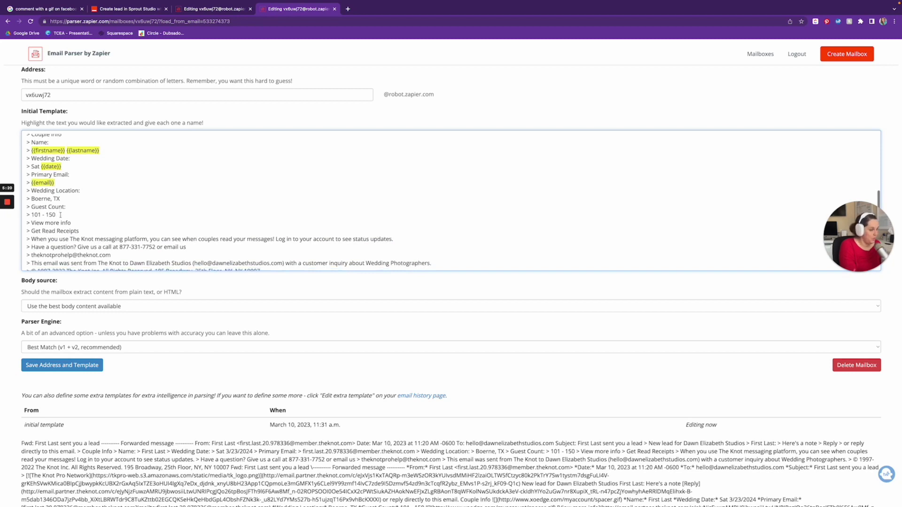
pyautogui.moveTo(60, 196); pyautogui.dragTo(32, 195)
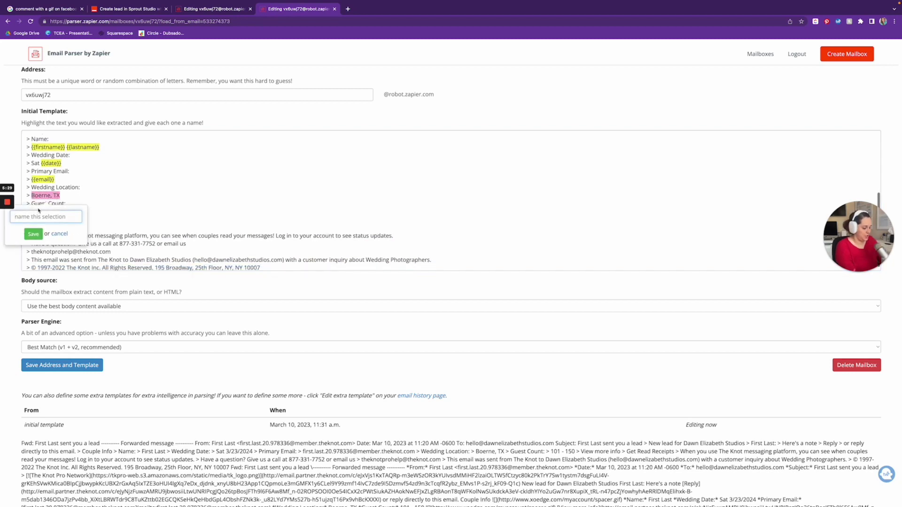
pyautogui.write('Location')
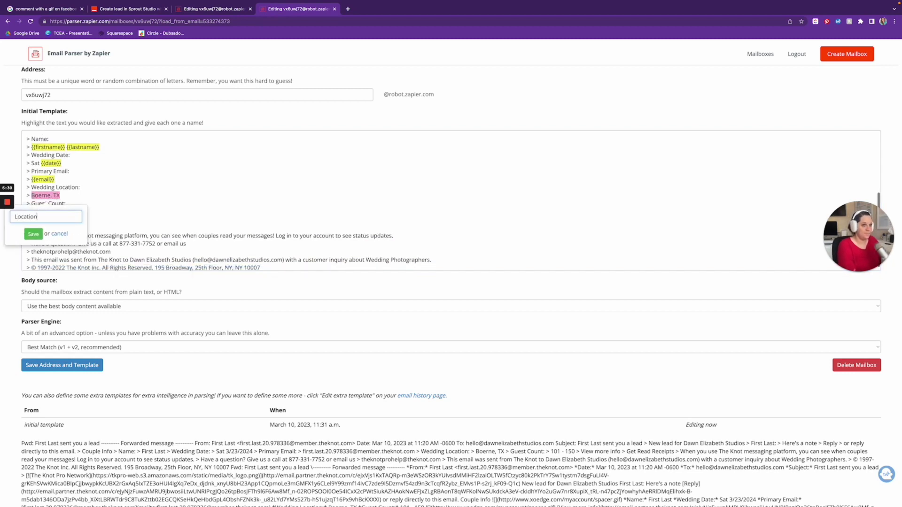
pyautogui.click(34, 234)
pyautogui.scroll(-3, 137, 192)
pyautogui.scroll(-3, 136, 192)
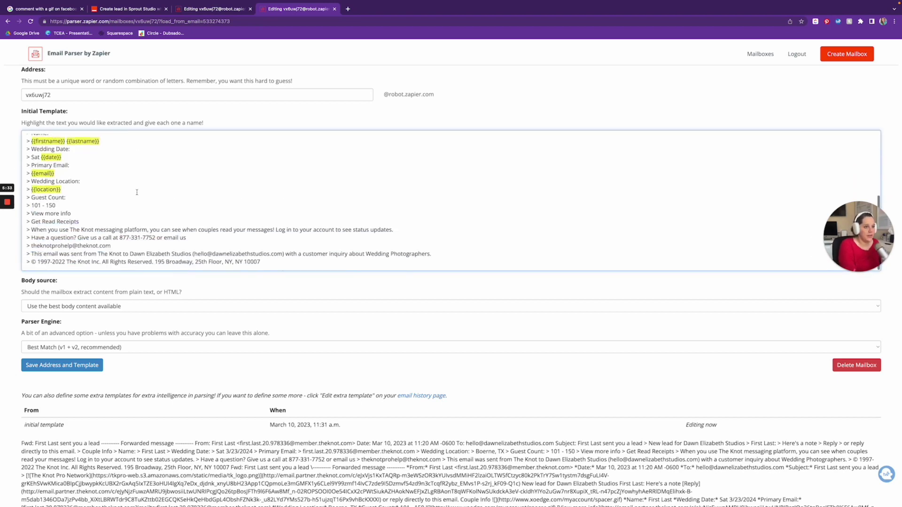
# Save the mailbox's address and template, and view the parsed output of the email in that mailbox's history
pyautogui.scroll(-1, 56, 306)
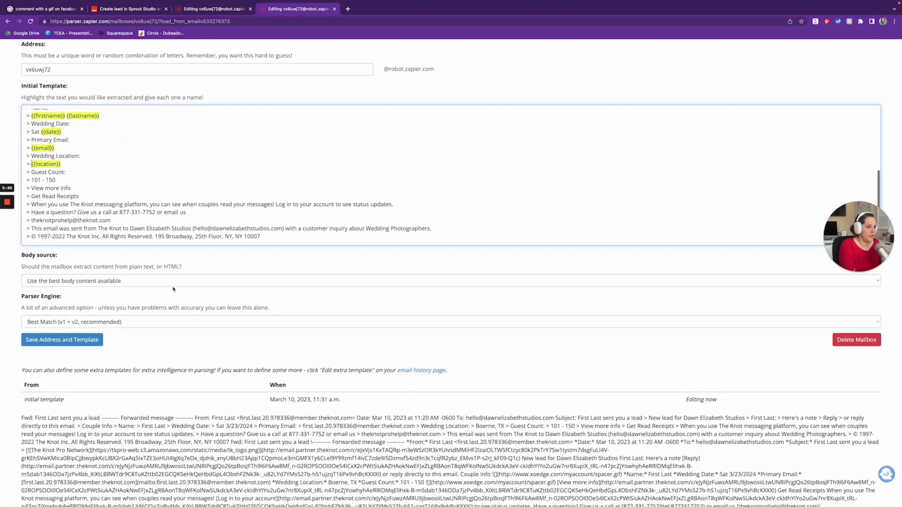
pyautogui.scroll(-1, 81, 305)
pyautogui.scroll(-1, 70, 312)
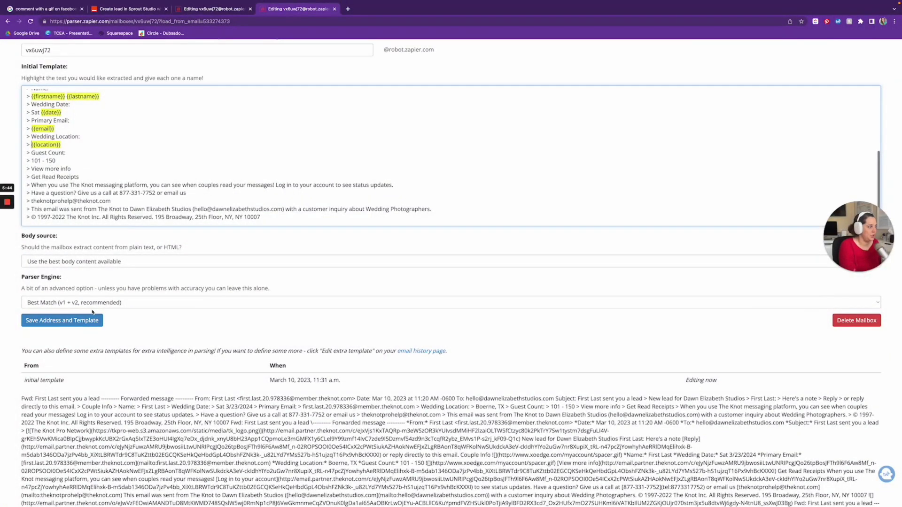
pyautogui.scroll(1, 39, 353)
pyautogui.scroll(1, 57, 361)
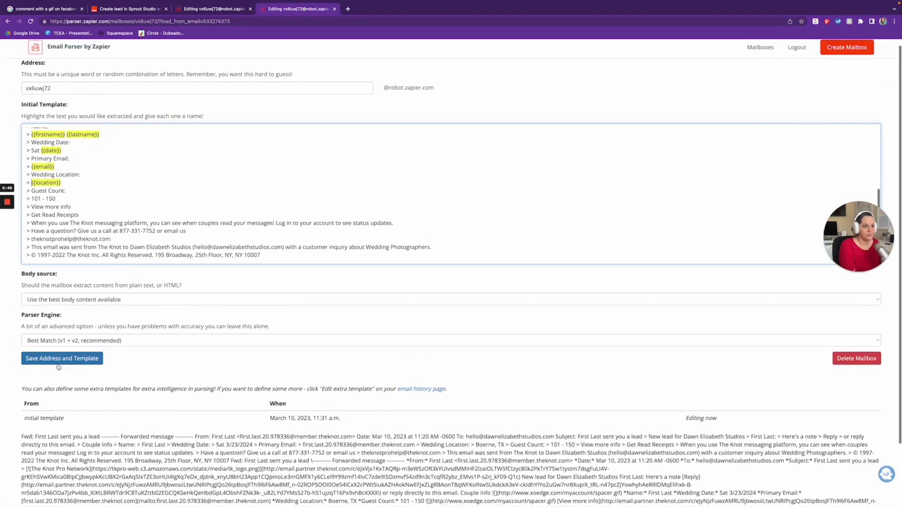
pyautogui.click(57, 366)
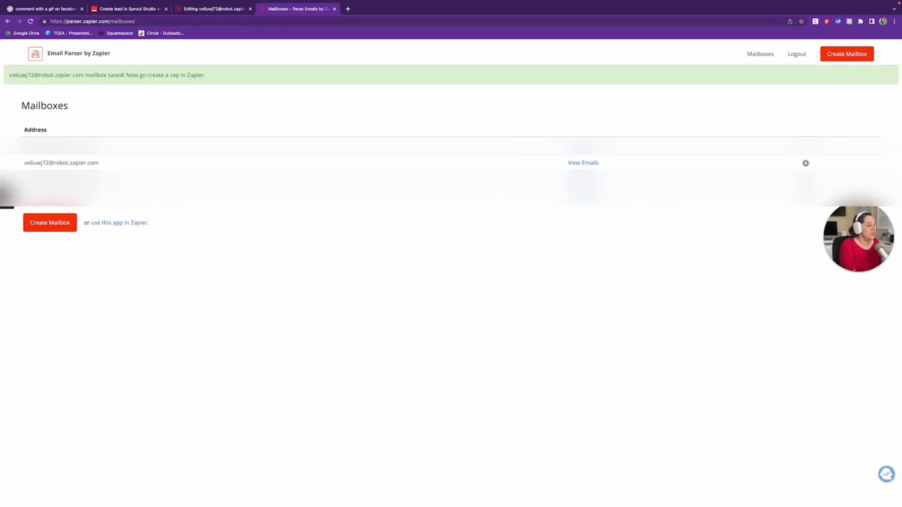
pyautogui.click(583, 163)
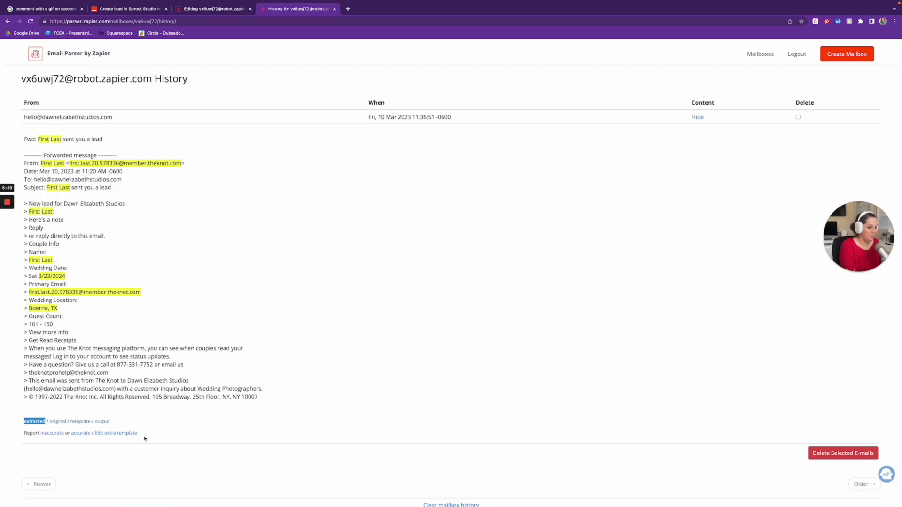
pyautogui.click(101, 422)
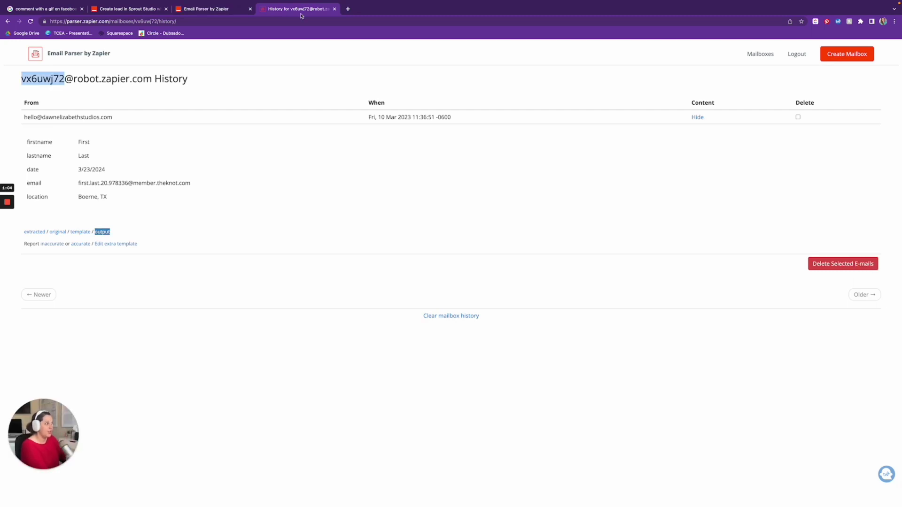
# Switch to the Zap editor and set the trigger's Email Parser account to Zapier Email Parser - TSC
pyautogui.click(138, 9)
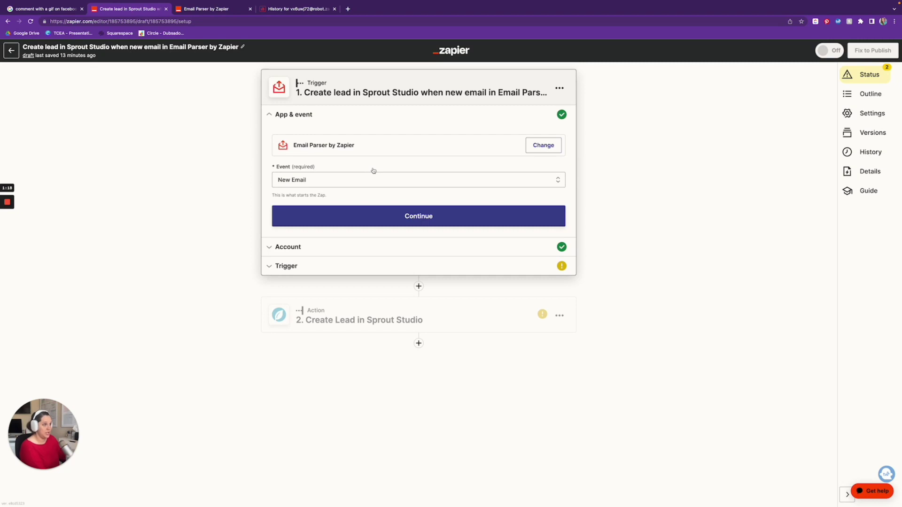
pyautogui.click(351, 217)
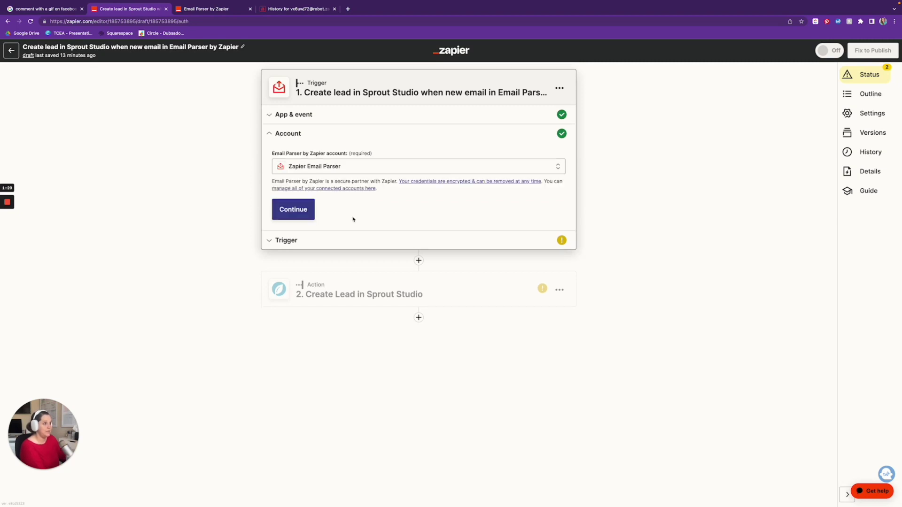
pyautogui.click(324, 168)
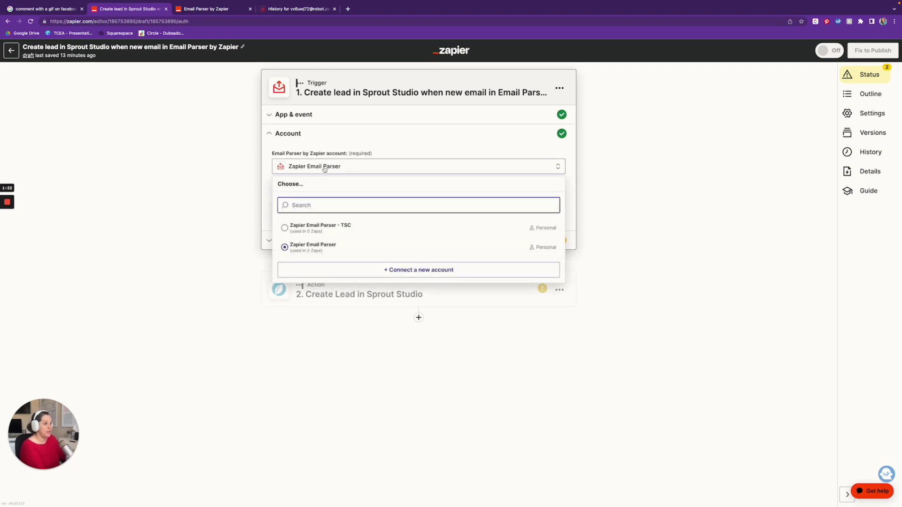
pyautogui.click(337, 228)
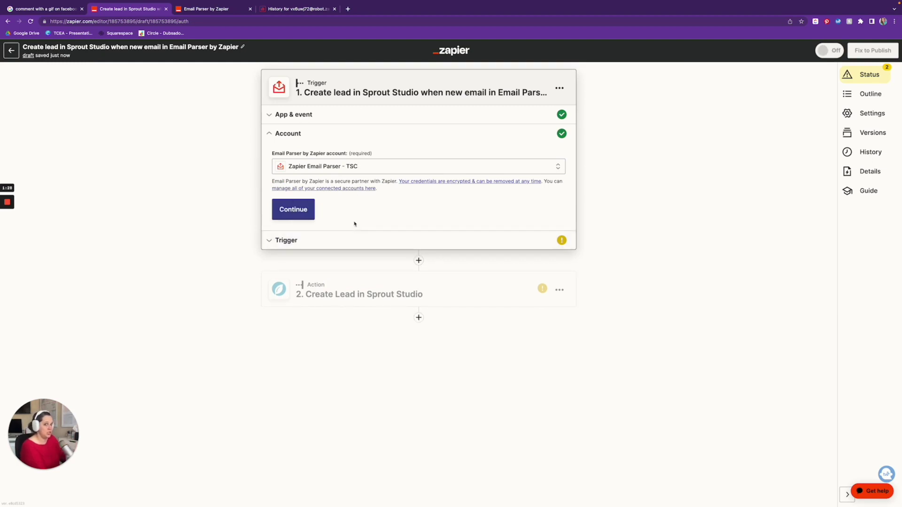
pyautogui.click(294, 210)
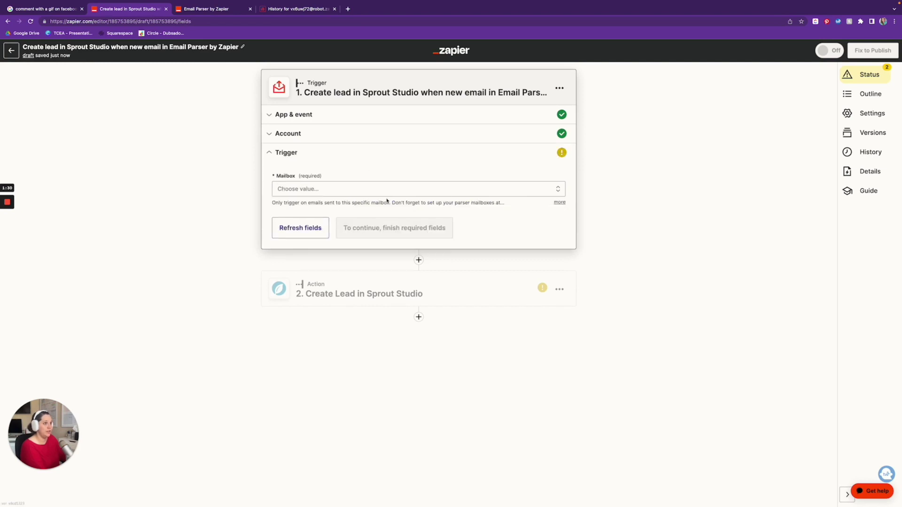
# Choose the parser mailbox holding The Knot template as the trigger's mailbox and continue to the trigger test
pyautogui.click(344, 196)
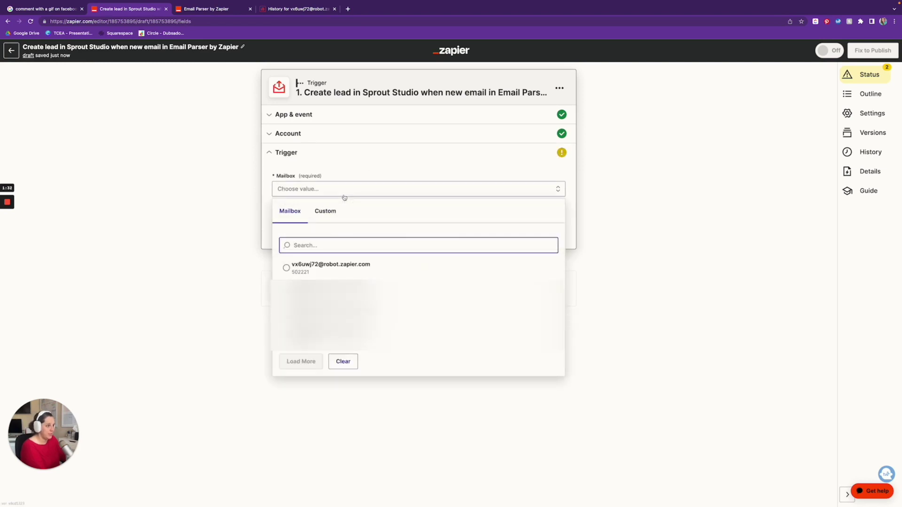
pyautogui.click(331, 266)
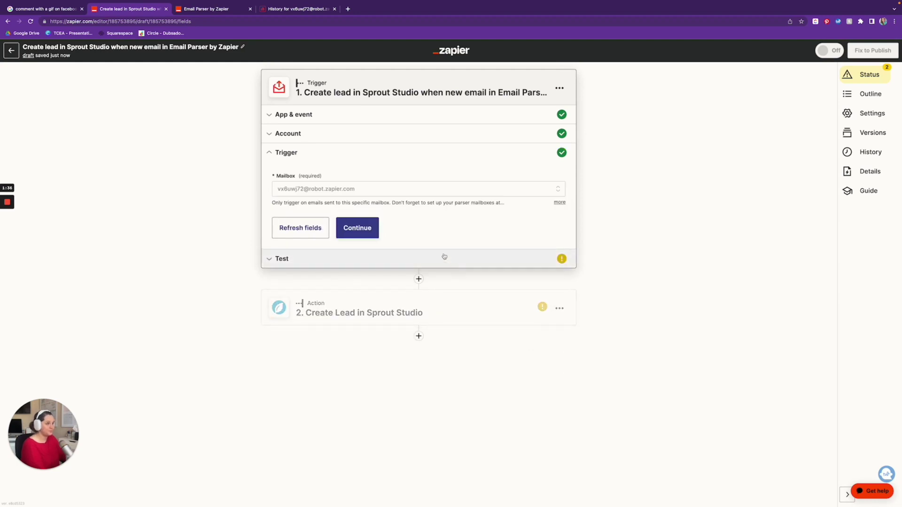
pyautogui.click(358, 229)
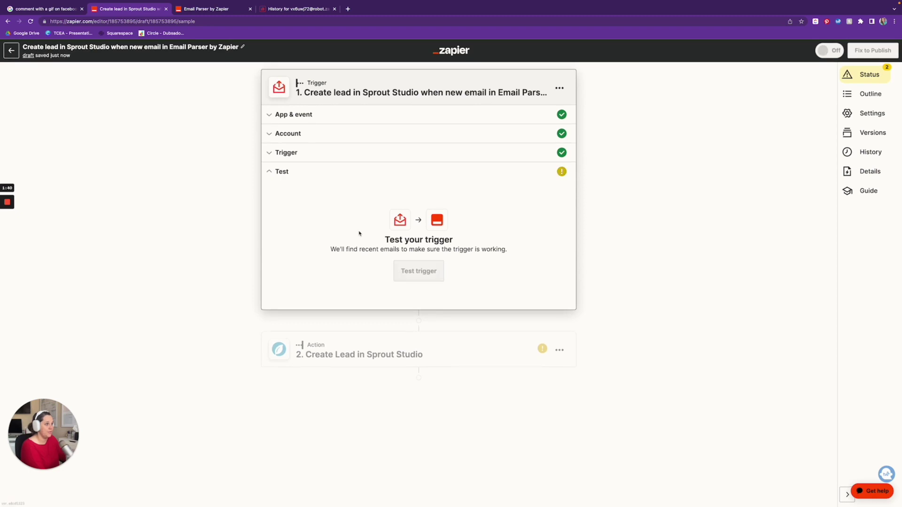
# Test the trigger, review the found email's parsed output fields, and continue to the Create Lead action
pyautogui.click(419, 271)
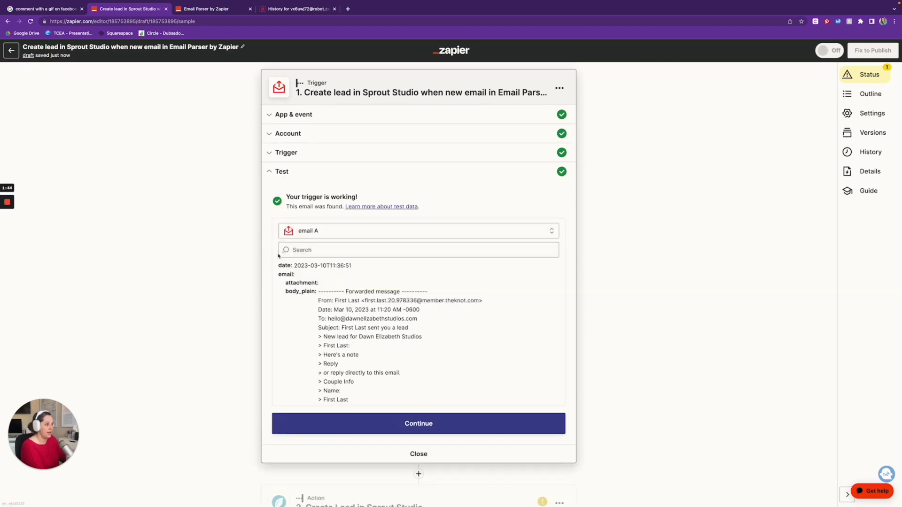
pyautogui.scroll(-2, 360, 353)
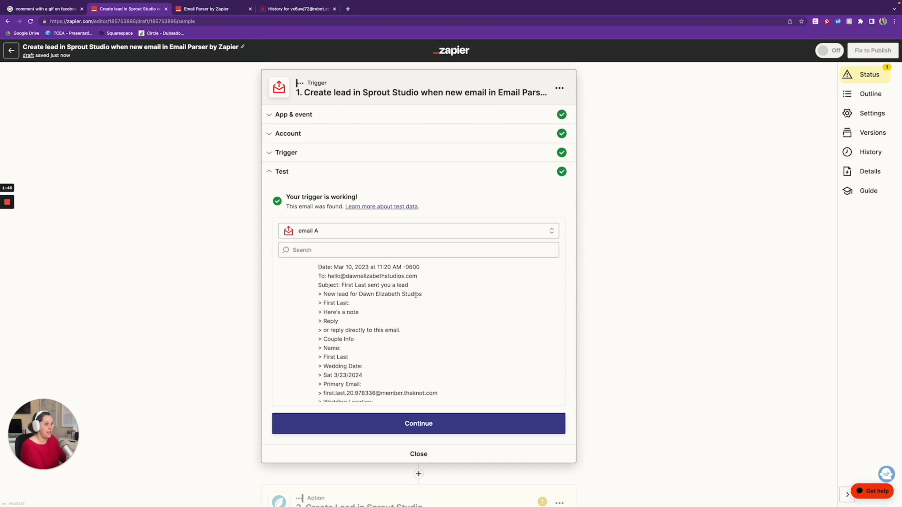
pyautogui.scroll(-10, 416, 295)
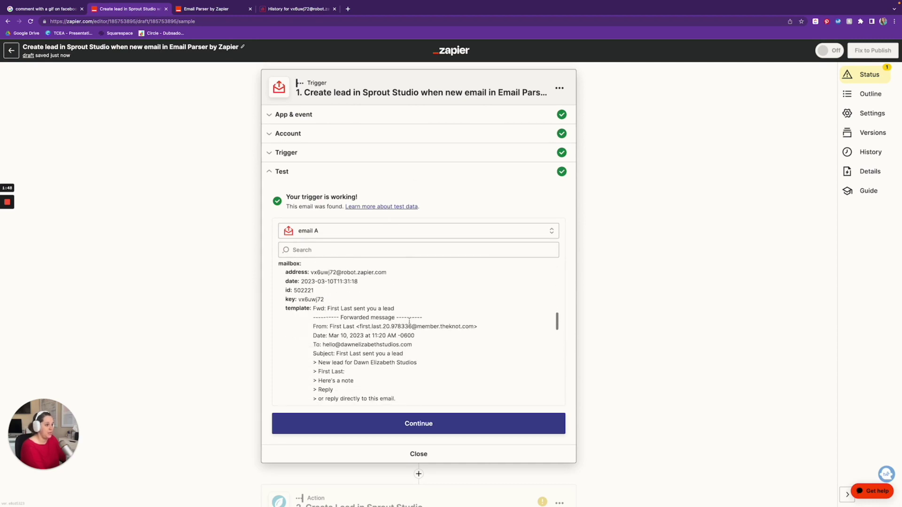
pyautogui.scroll(2, 410, 317)
pyautogui.scroll(-4, 414, 312)
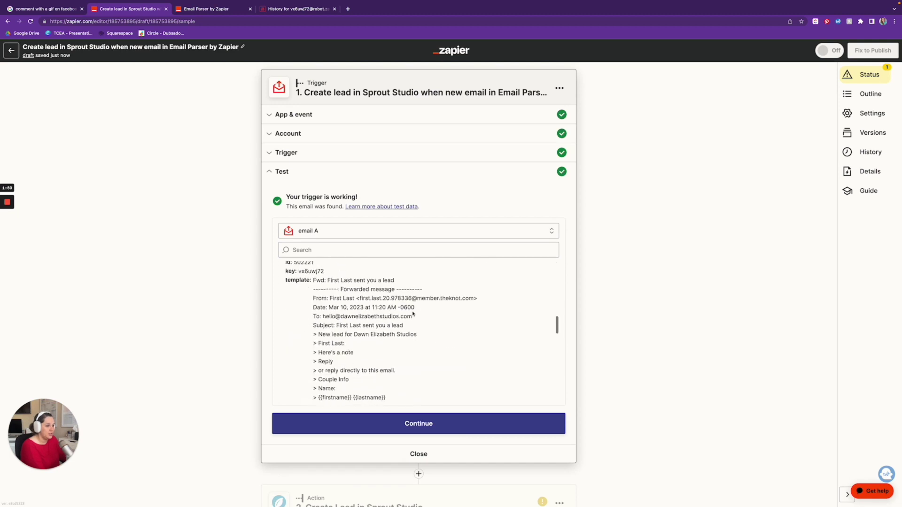
pyautogui.scroll(-12, 412, 314)
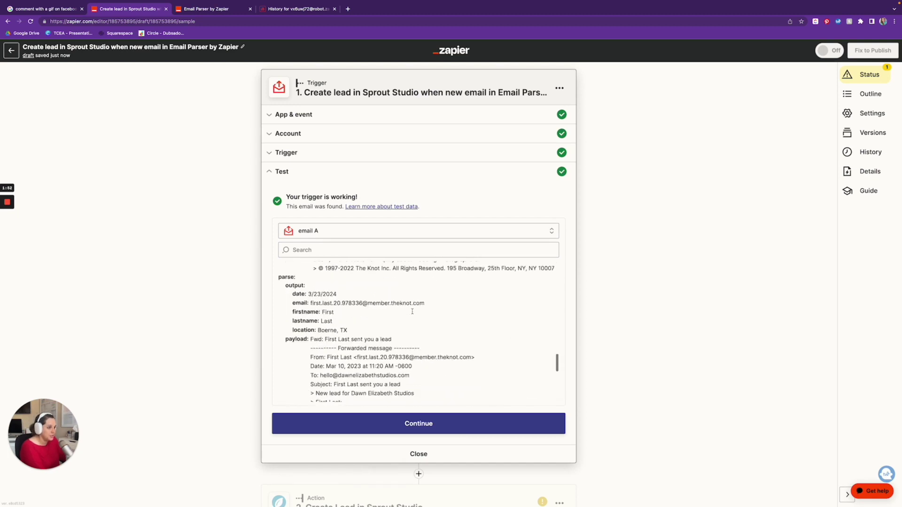
pyautogui.scroll(-1, 412, 312)
pyautogui.scroll(8, 412, 312)
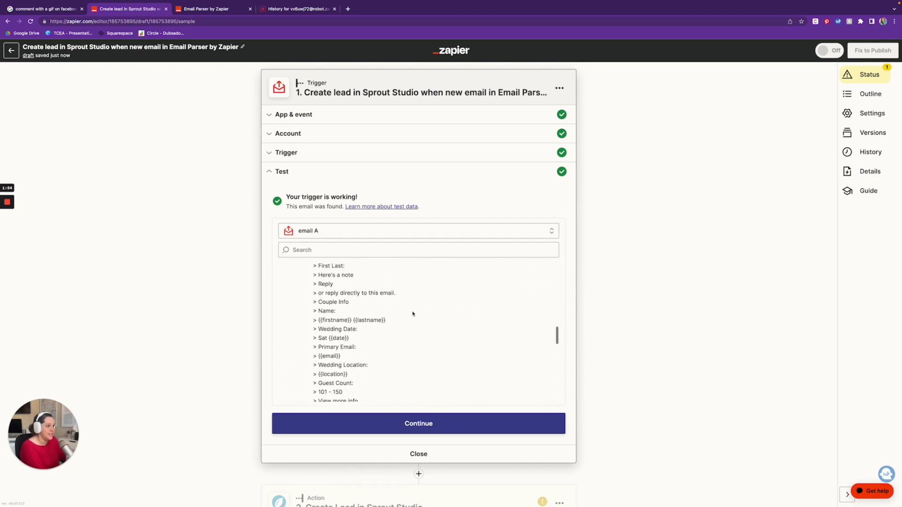
pyautogui.scroll(-4, 416, 296)
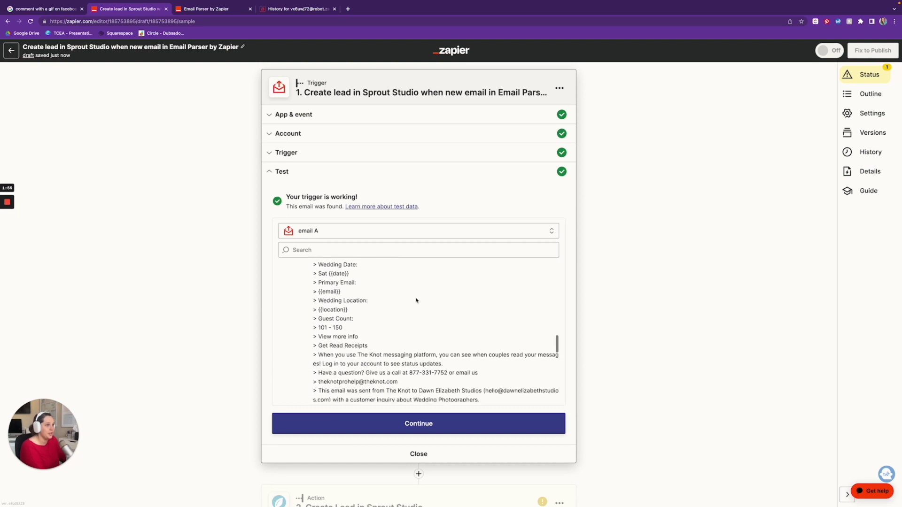
pyautogui.click(423, 424)
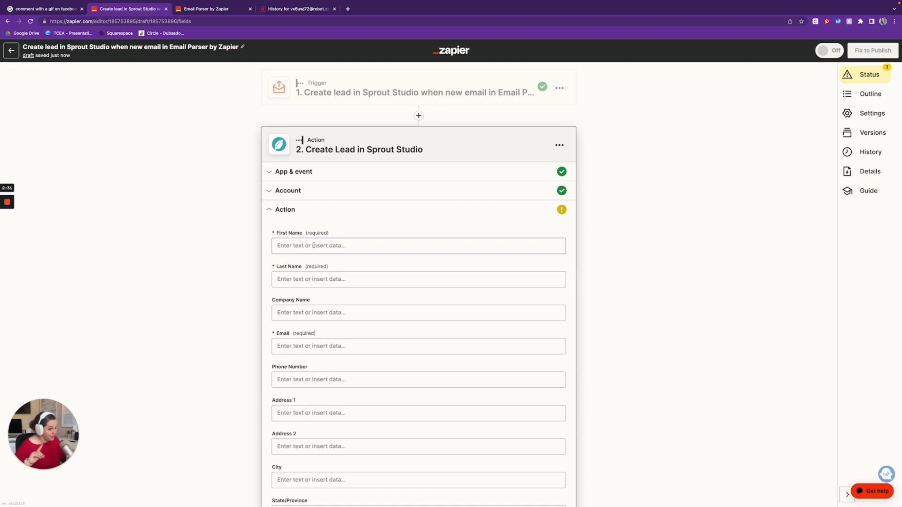
# Map the lead's First Name to Parse Output Firstname and its Last Name to Parse Output Lastname
pyautogui.click(314, 246)
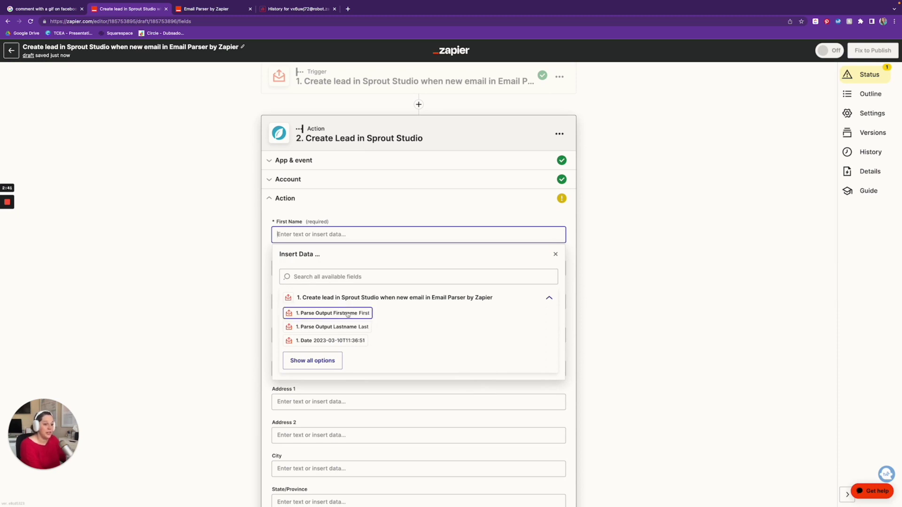
pyautogui.click(355, 314)
pyautogui.click(251, 253)
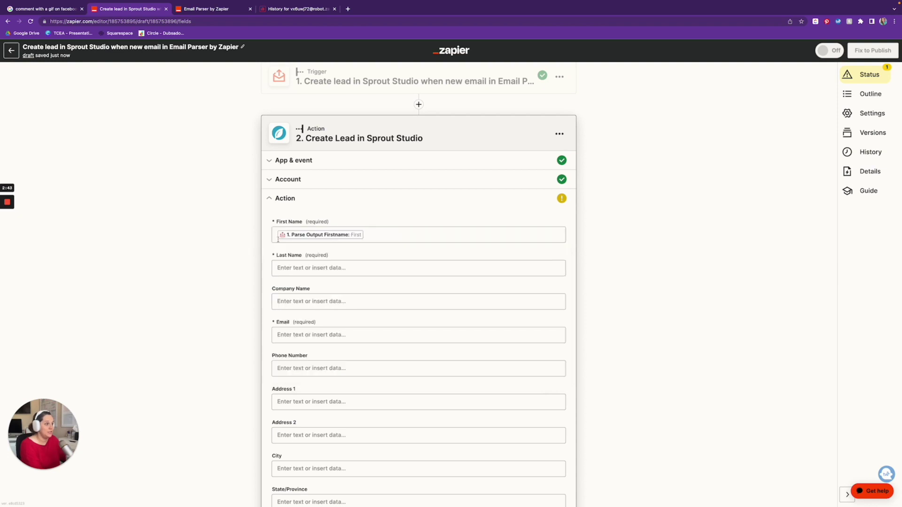
pyautogui.click(339, 268)
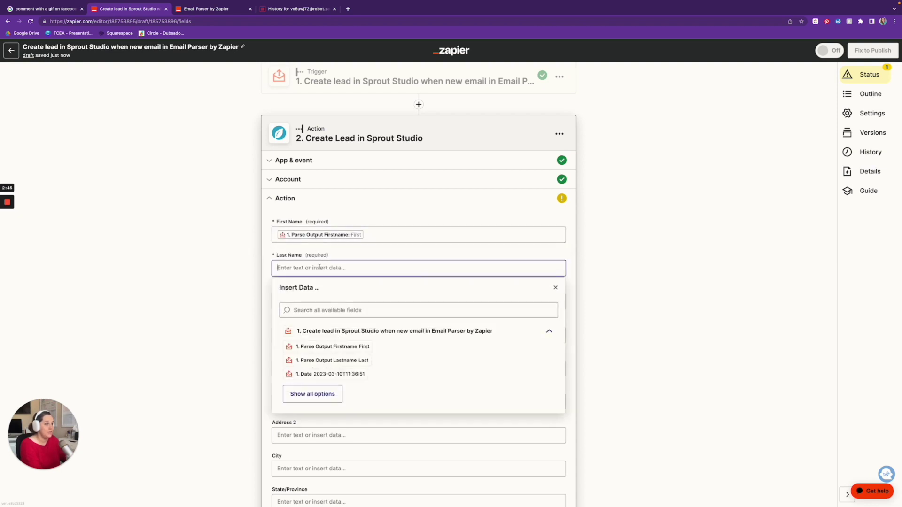
pyautogui.click(354, 360)
pyautogui.click(236, 230)
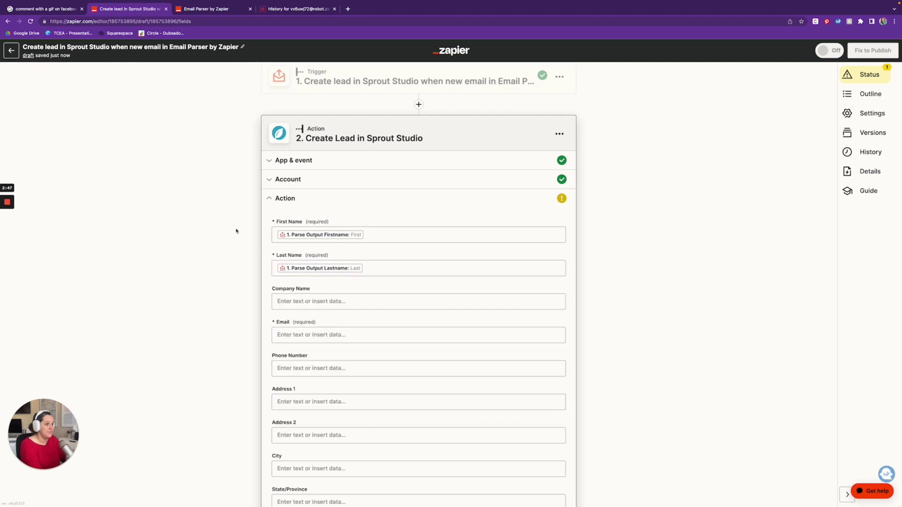
# Map the lead's Email field to Parse Output Email from the full list of trigger data
pyautogui.scroll(-2, 277, 238)
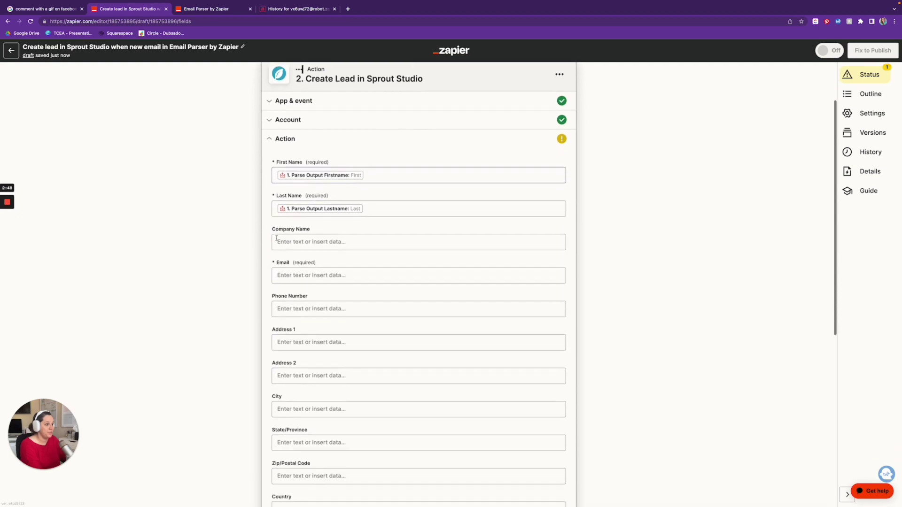
pyautogui.click(306, 275)
pyautogui.click(327, 399)
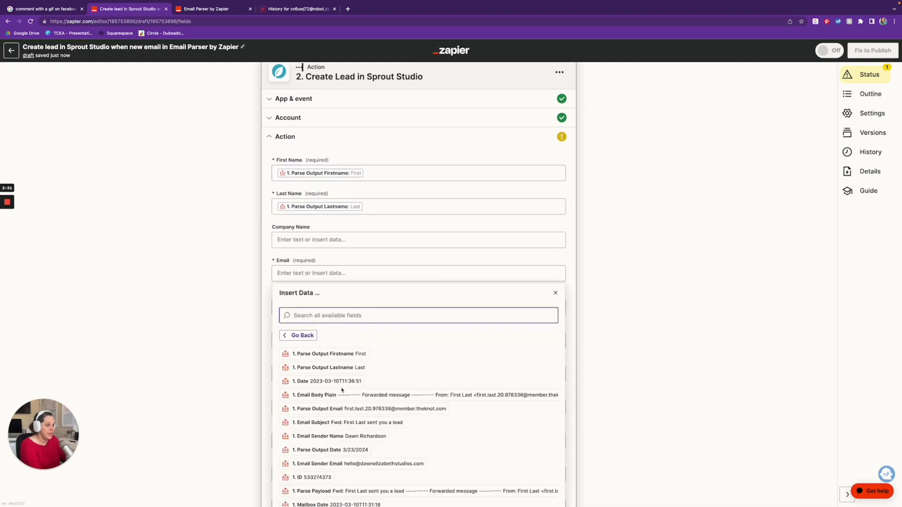
pyautogui.scroll(-2, 350, 372)
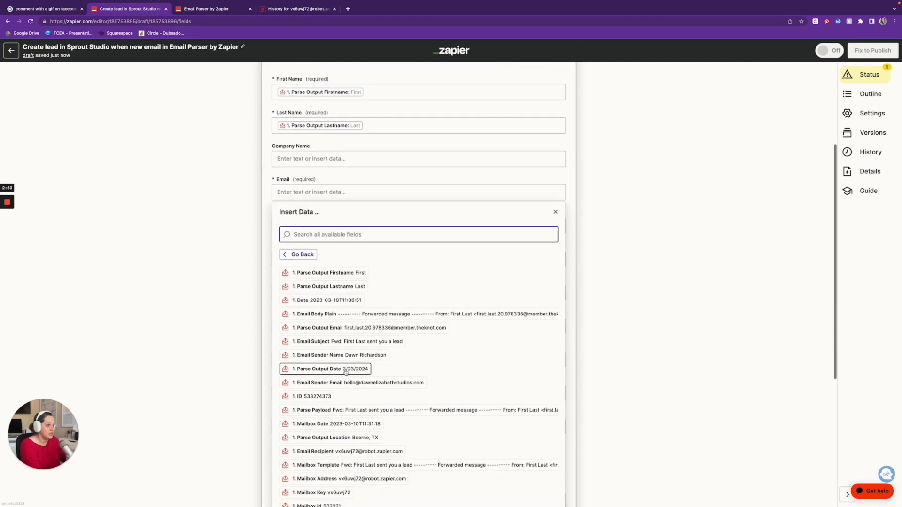
pyautogui.scroll(-1, 346, 372)
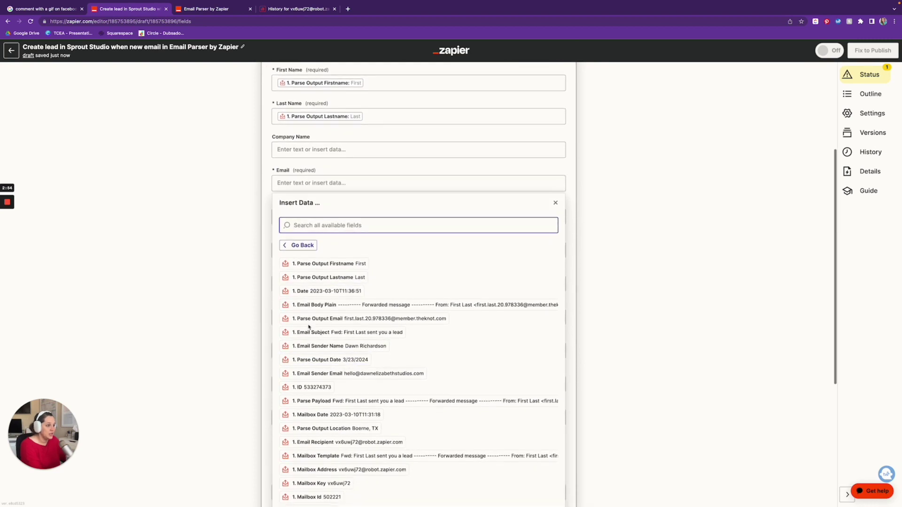
pyautogui.click(358, 320)
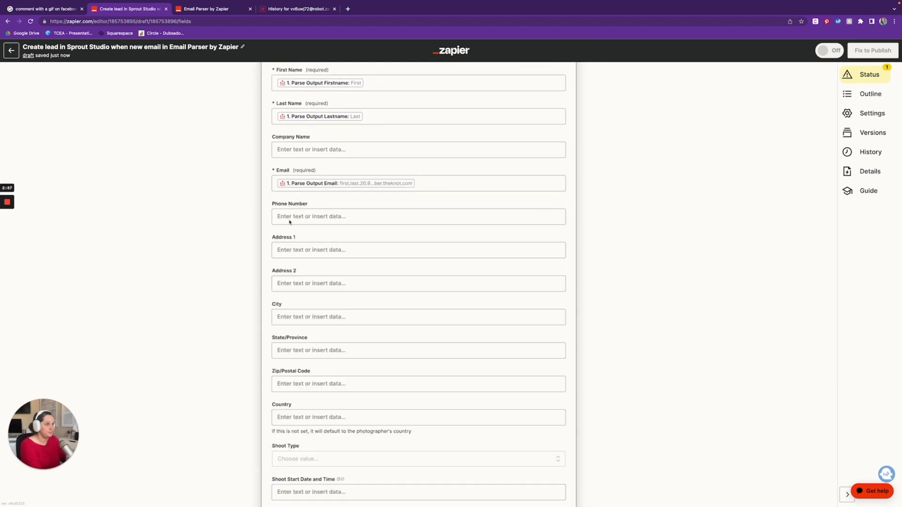
# Map the lead's Shoot Start Date and Time to Parse Output Date from the full list of trigger data
pyautogui.scroll(-1, 319, 229)
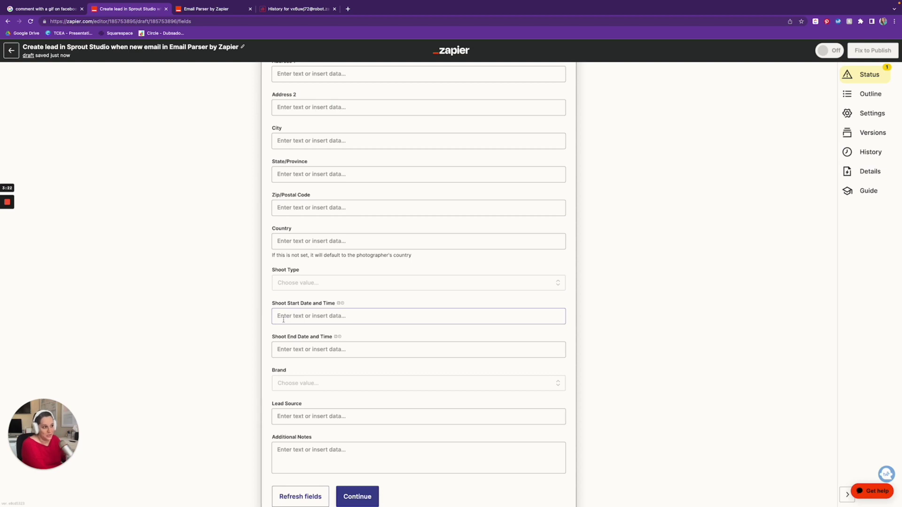
pyautogui.click(283, 320)
pyautogui.scroll(-1, 308, 397)
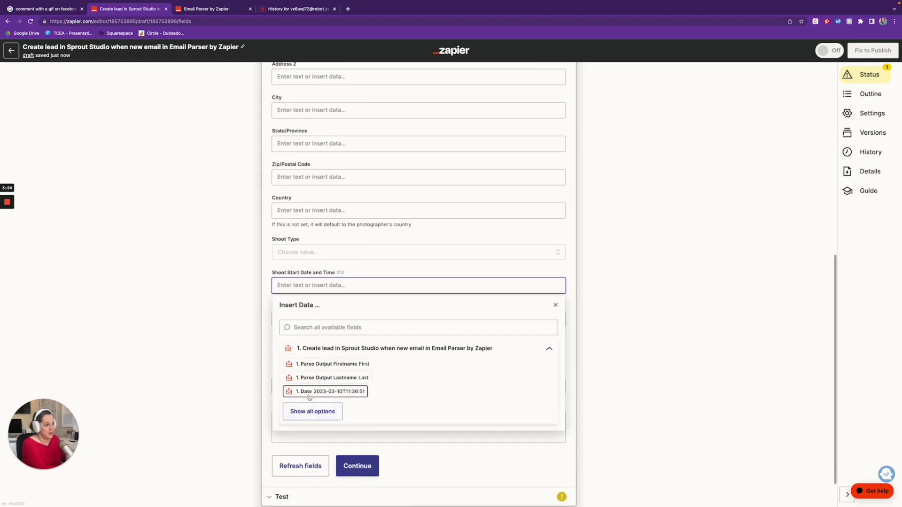
pyautogui.click(312, 412)
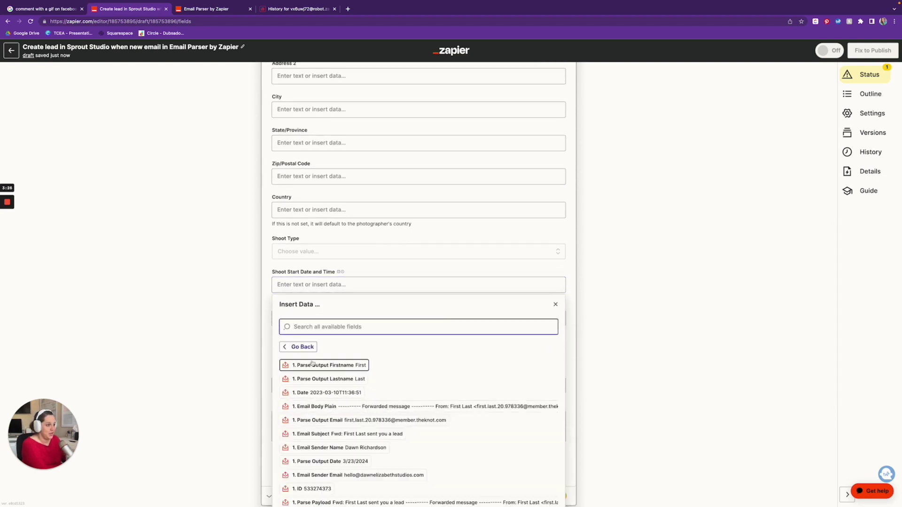
pyautogui.scroll(-2, 312, 364)
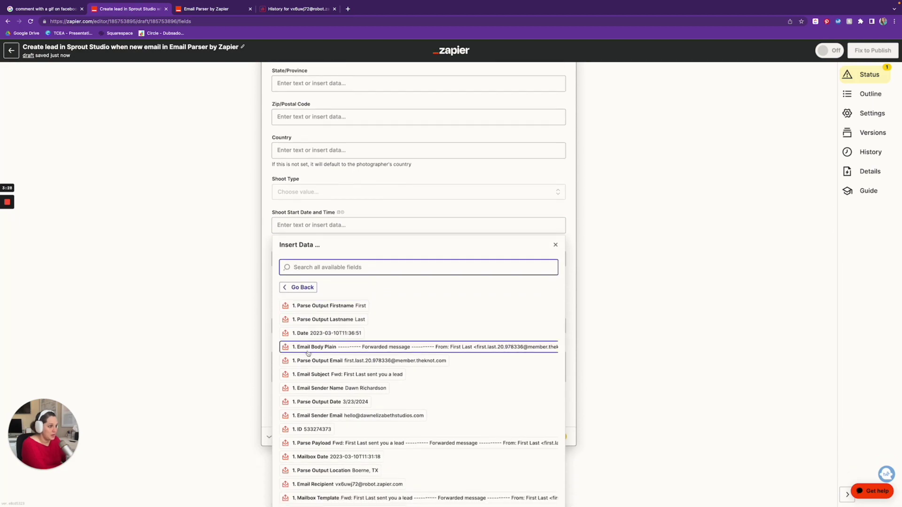
pyautogui.scroll(-2, 308, 375)
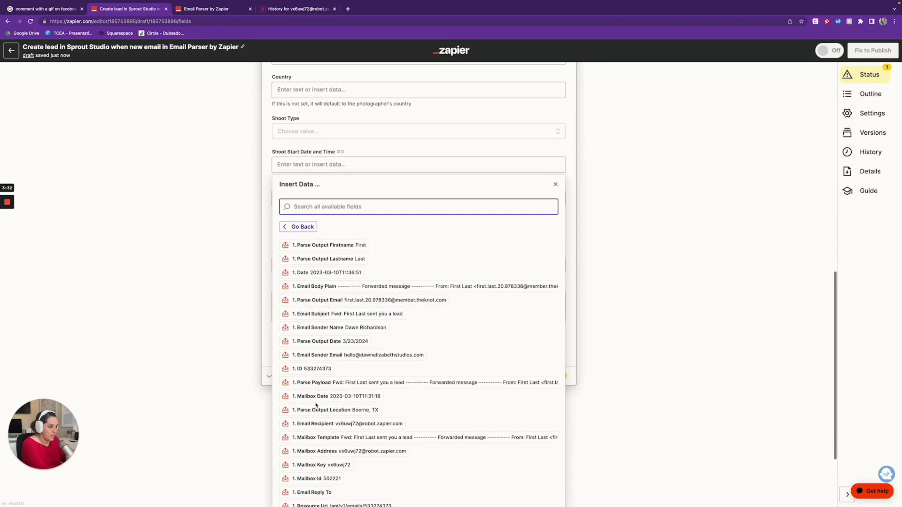
pyautogui.scroll(-1, 310, 380)
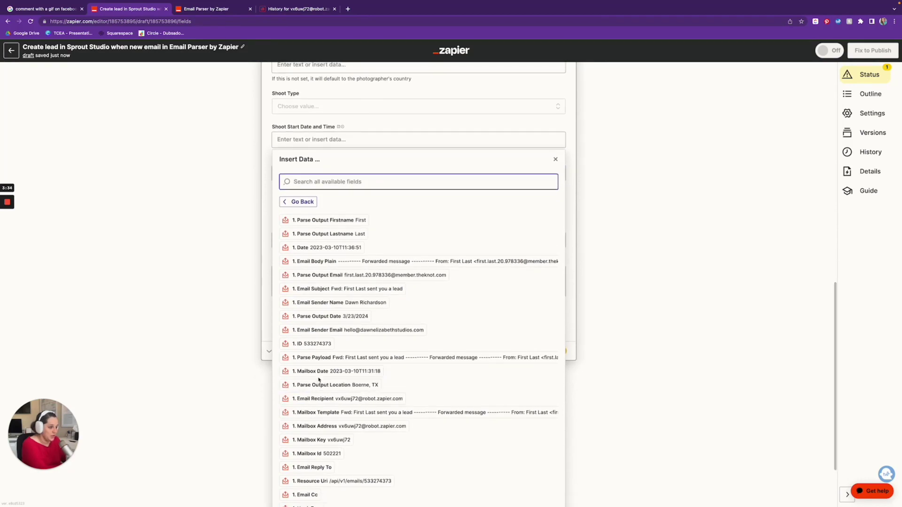
pyautogui.scroll(-1, 315, 379)
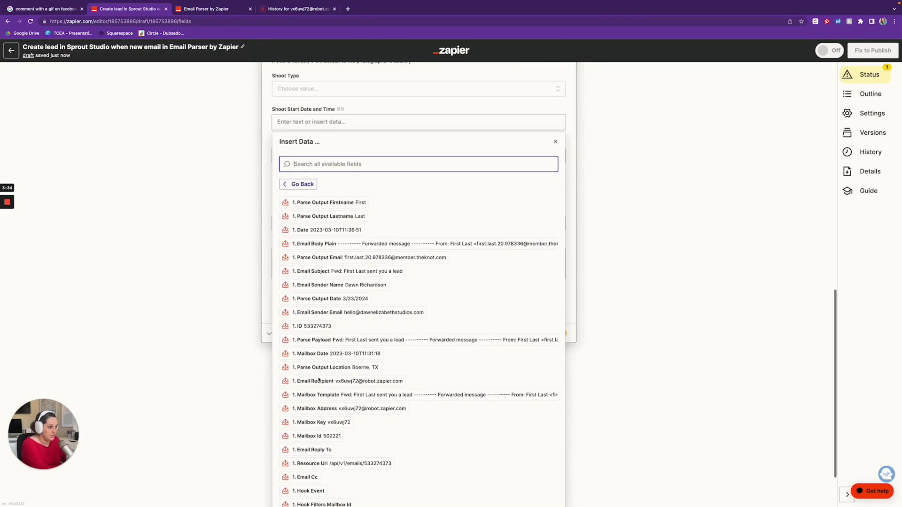
pyautogui.click(352, 299)
pyautogui.click(240, 166)
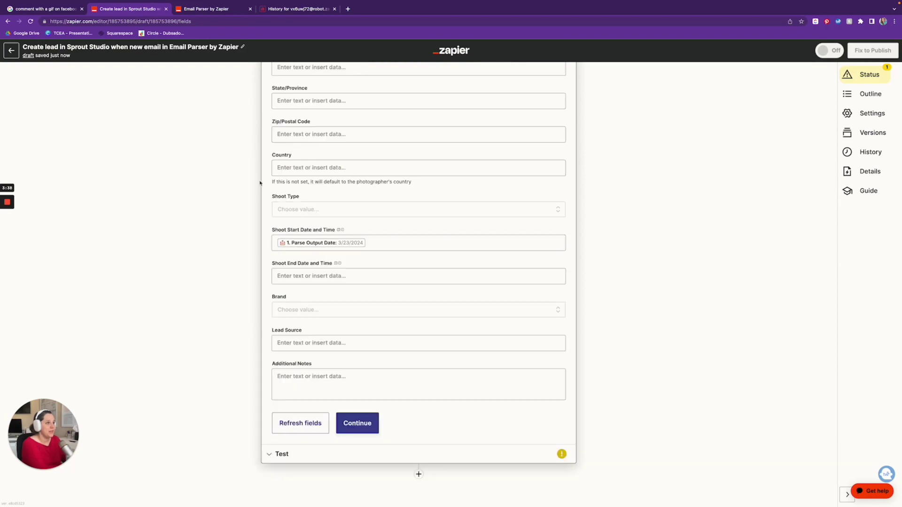
# Look over the mapped lead fields and set the Shoot Type to Wedding
pyautogui.scroll(3, 263, 212)
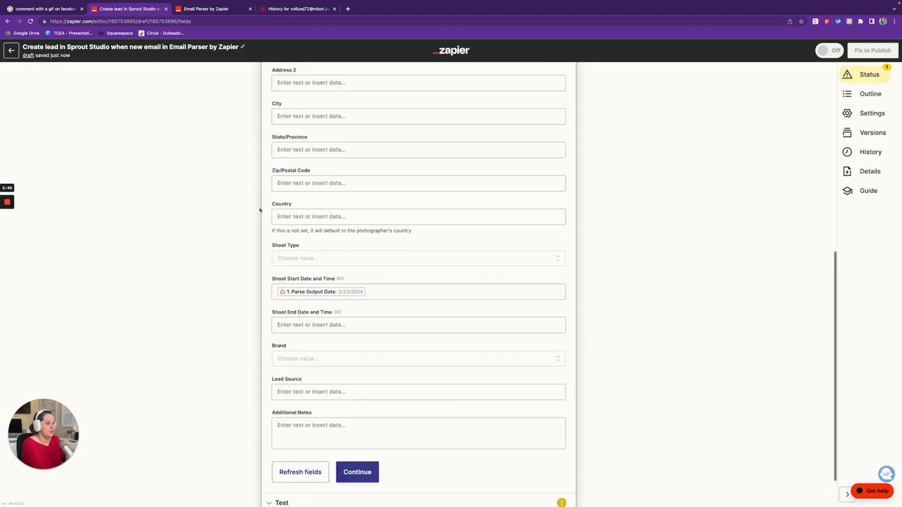
pyautogui.scroll(6, 260, 210)
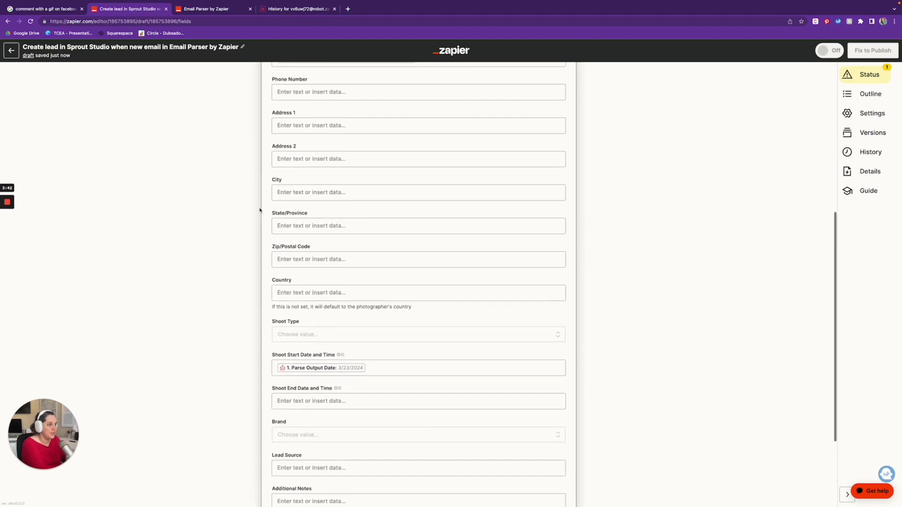
pyautogui.scroll(6, 260, 210)
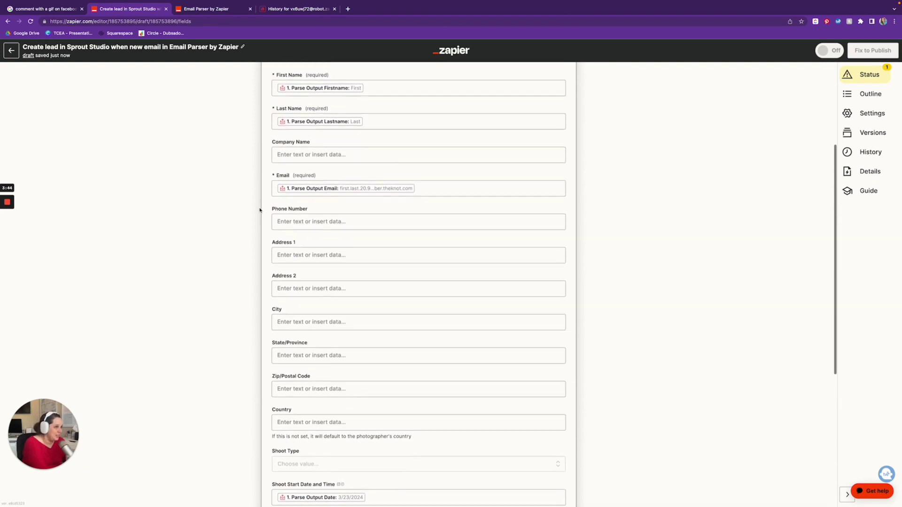
pyautogui.scroll(2, 259, 210)
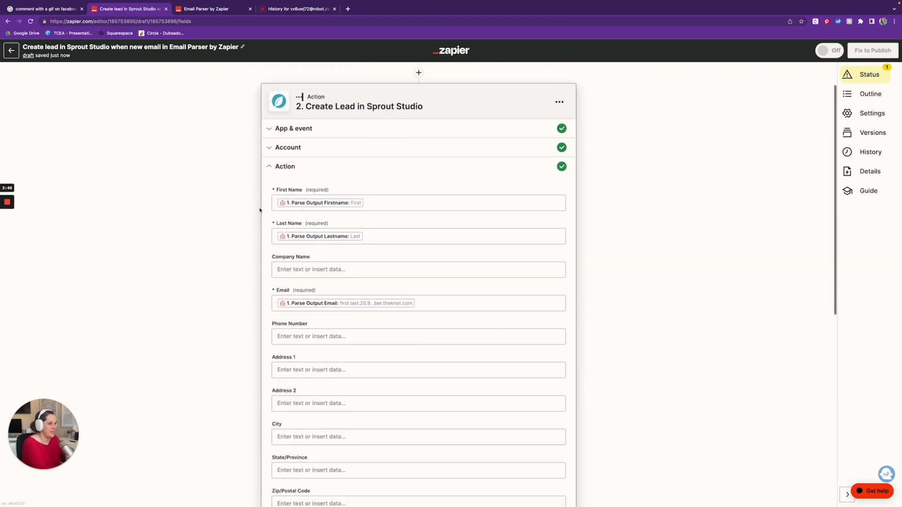
pyautogui.scroll(-8, 297, 301)
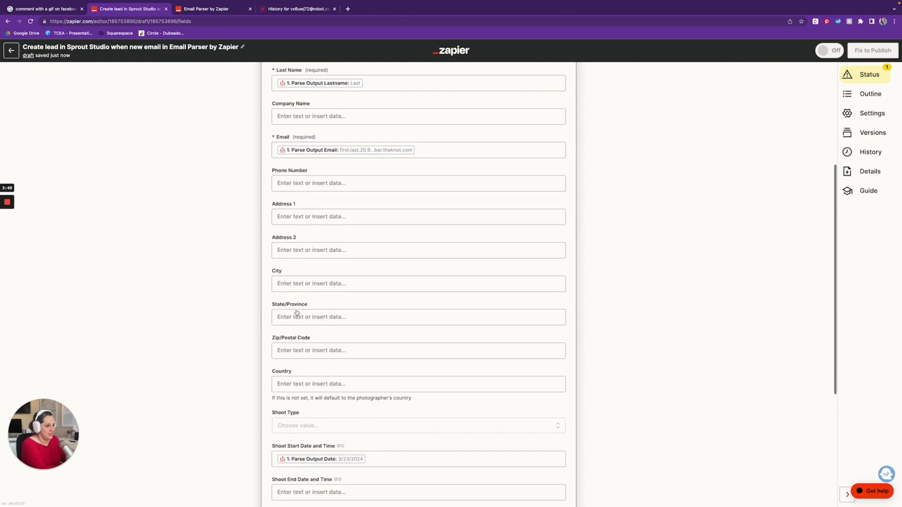
pyautogui.scroll(-7, 282, 338)
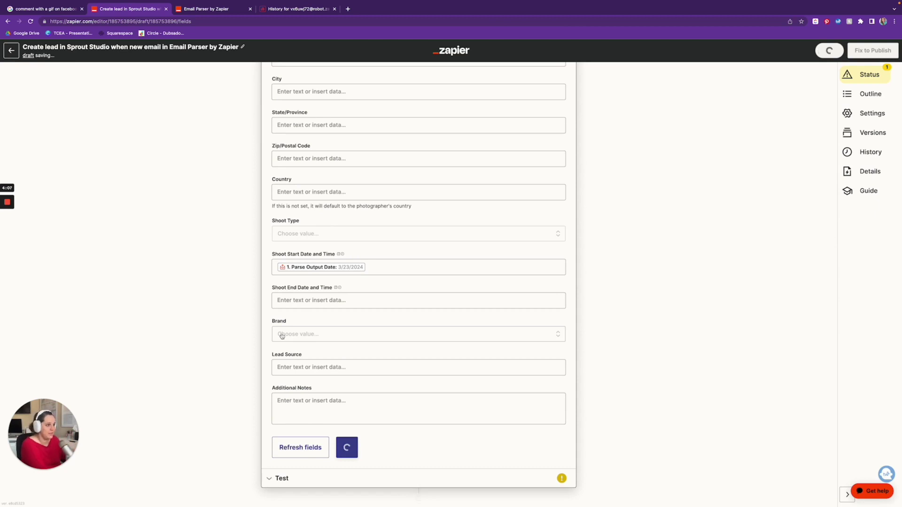
pyautogui.click(322, 233)
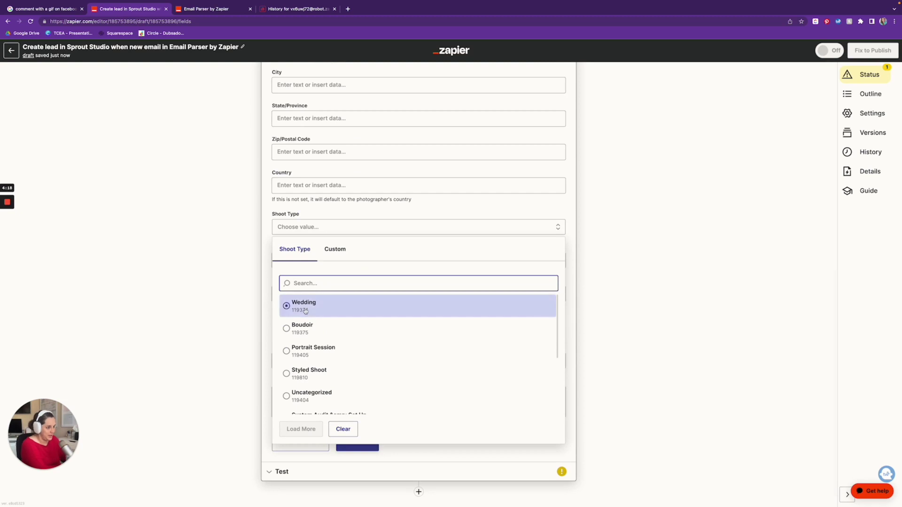
pyautogui.click(305, 305)
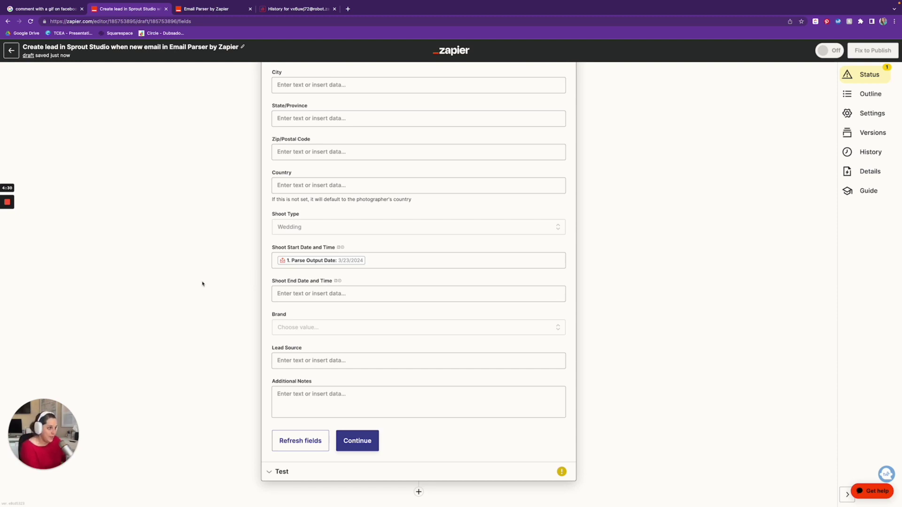
# Set the lead's Brand to Dawn Elizabeth Studios and its Lead Source to the fixed text The Knot
pyautogui.scroll(-1, 217, 285)
pyautogui.click(300, 319)
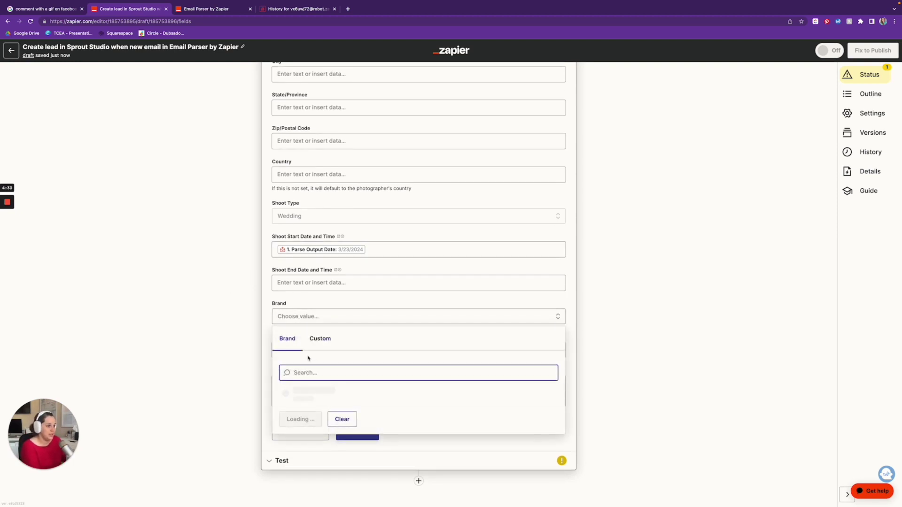
pyautogui.click(344, 395)
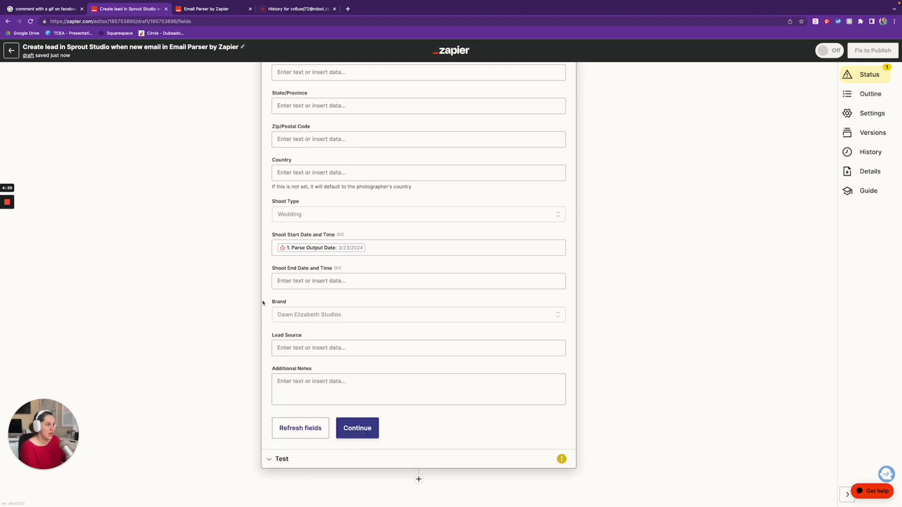
pyautogui.click(286, 351)
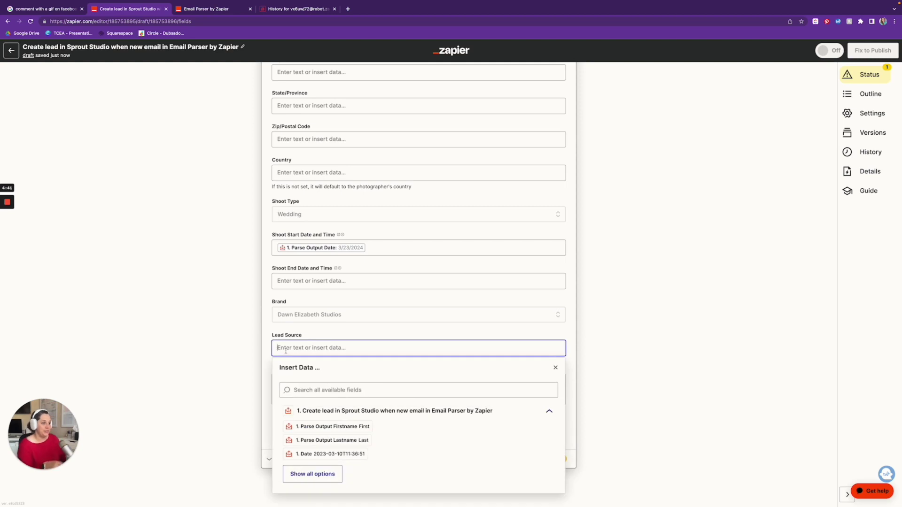
pyautogui.write('The Knot')
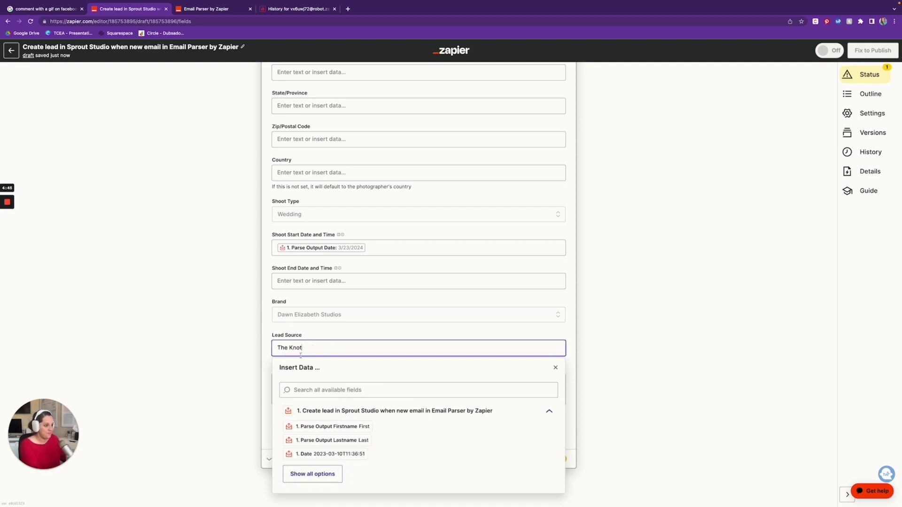
pyautogui.click(233, 351)
# Map the lead's Additional Notes to Email Body Plain from the full list of trigger data
pyautogui.click(320, 386)
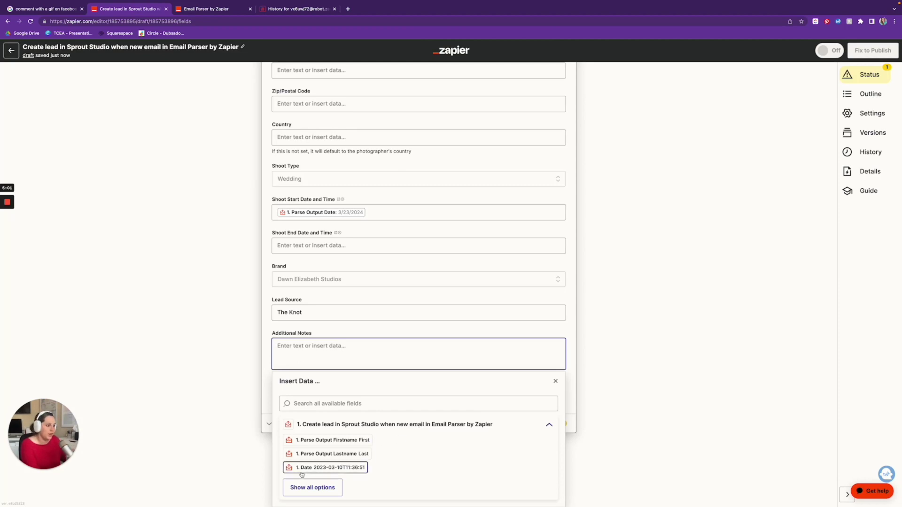
pyautogui.click(312, 488)
pyautogui.scroll(-1, 324, 454)
pyautogui.scroll(-5, 324, 454)
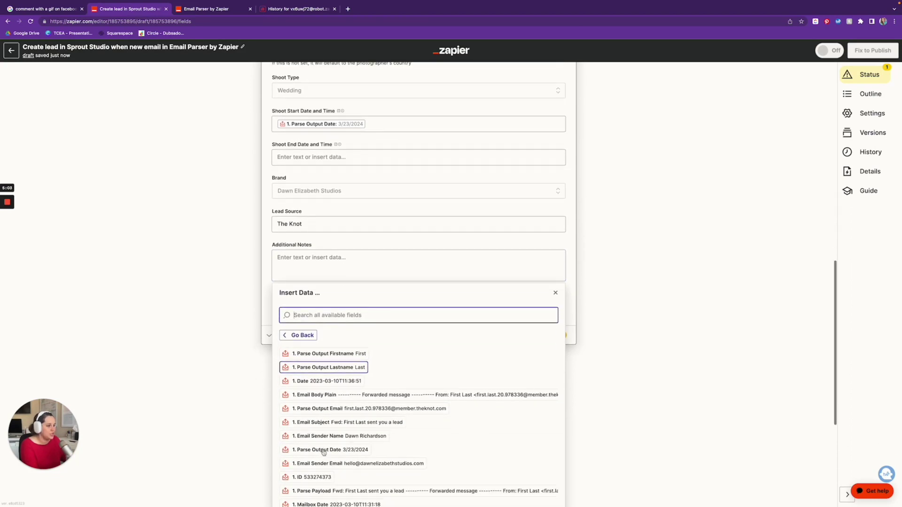
pyautogui.scroll(-4, 315, 454)
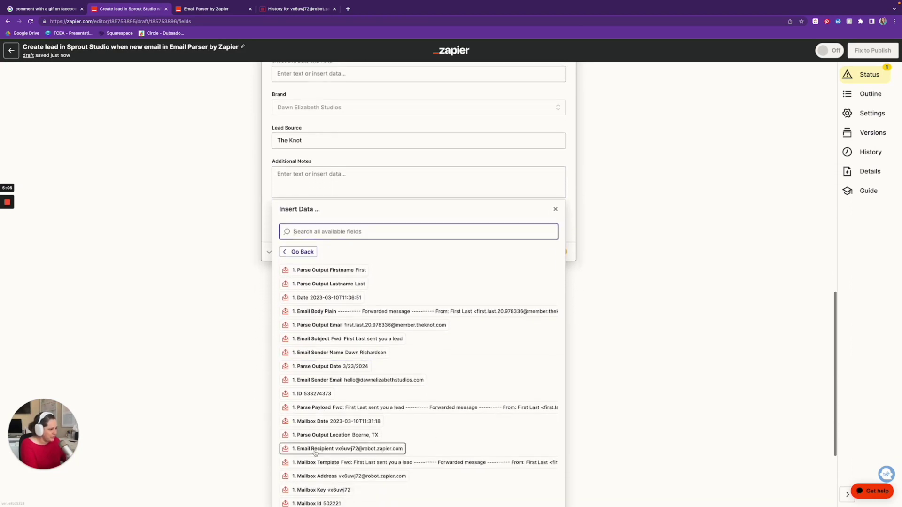
pyautogui.scroll(-1, 315, 453)
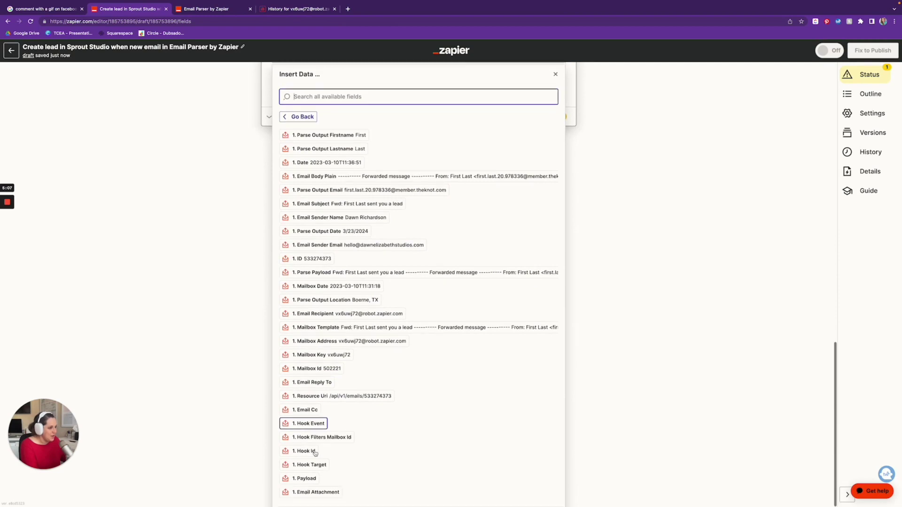
pyautogui.scroll(4, 315, 453)
pyautogui.scroll(1, 315, 454)
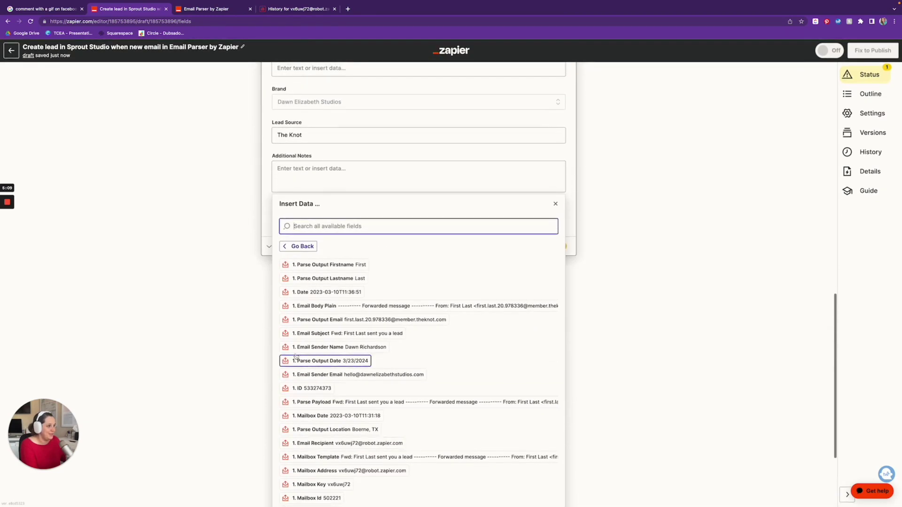
pyautogui.click(322, 306)
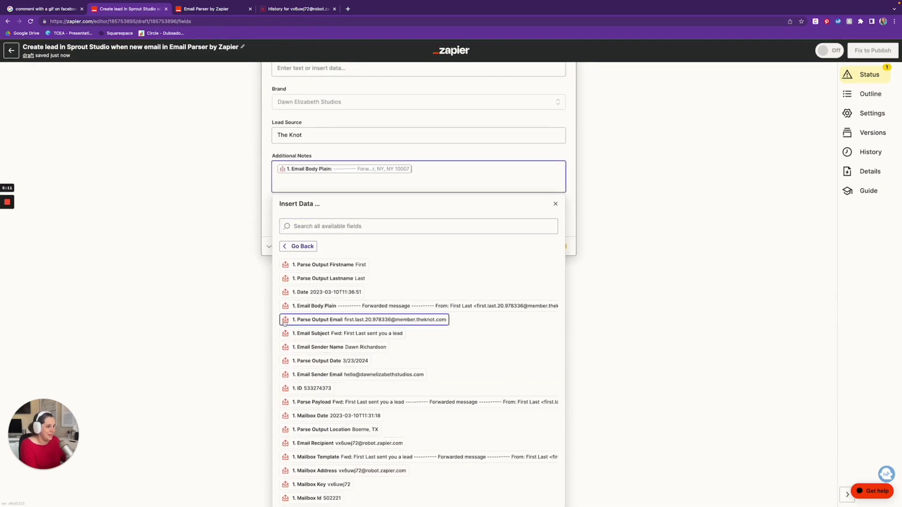
pyautogui.click(236, 342)
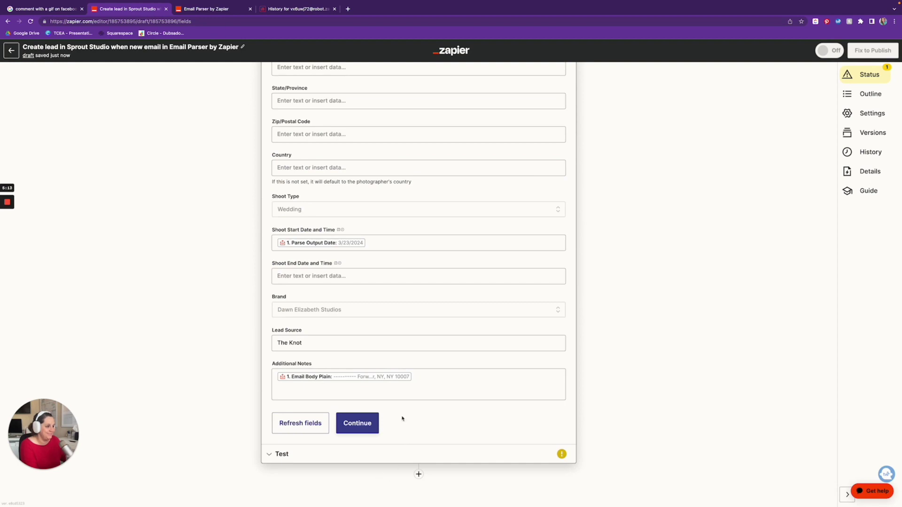
# Continue to the Create Lead action's test, review the lead data that will be sent, and test the action
pyautogui.click(358, 424)
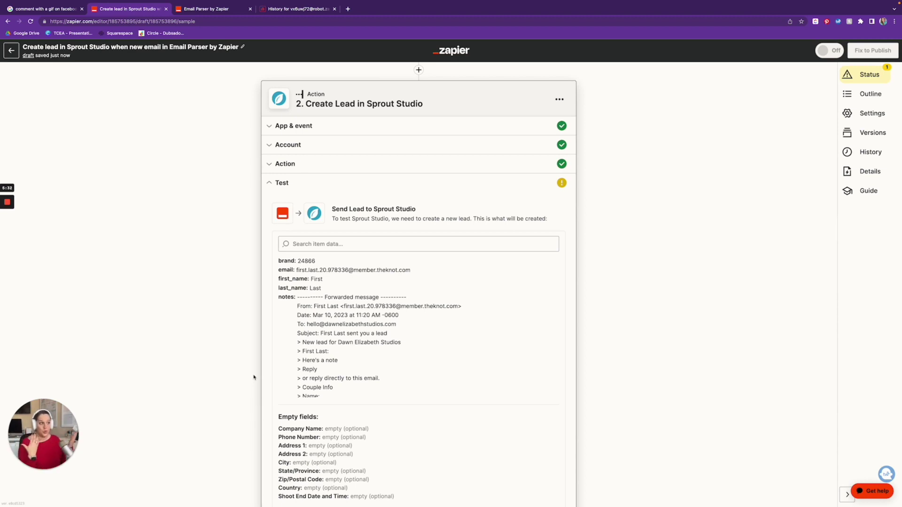
pyautogui.scroll(-10, 423, 374)
pyautogui.scroll(-3, 249, 366)
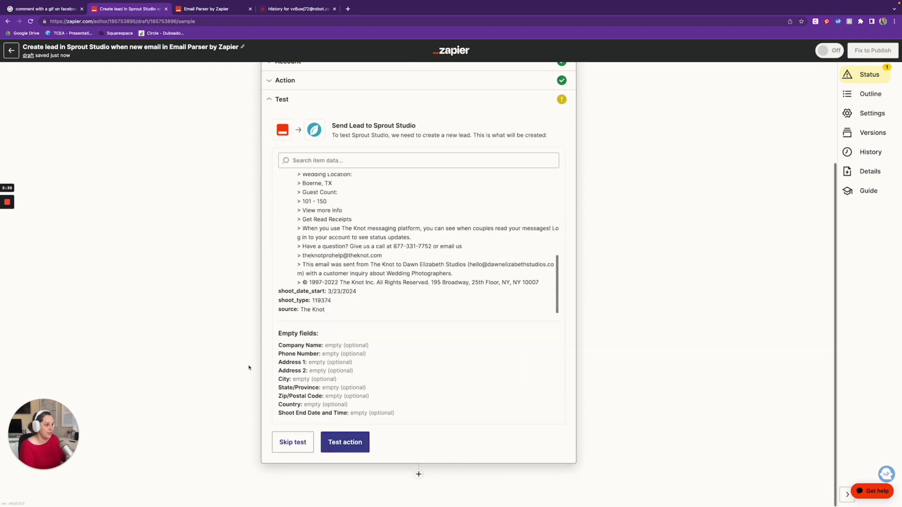
pyautogui.click(348, 447)
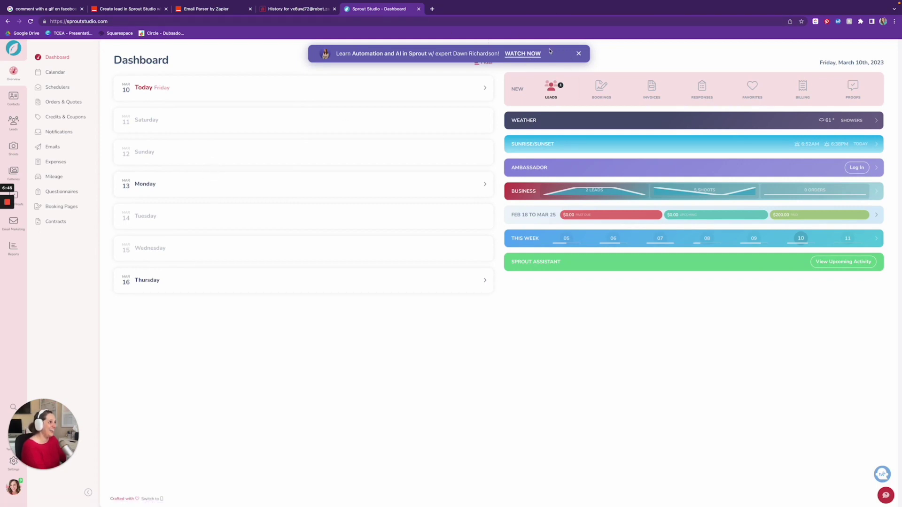
# In Sprout Studio, dismiss the promotional banner, open the new Wedding lead from the notifications, and review its Contact Form Details note
pyautogui.click(579, 54)
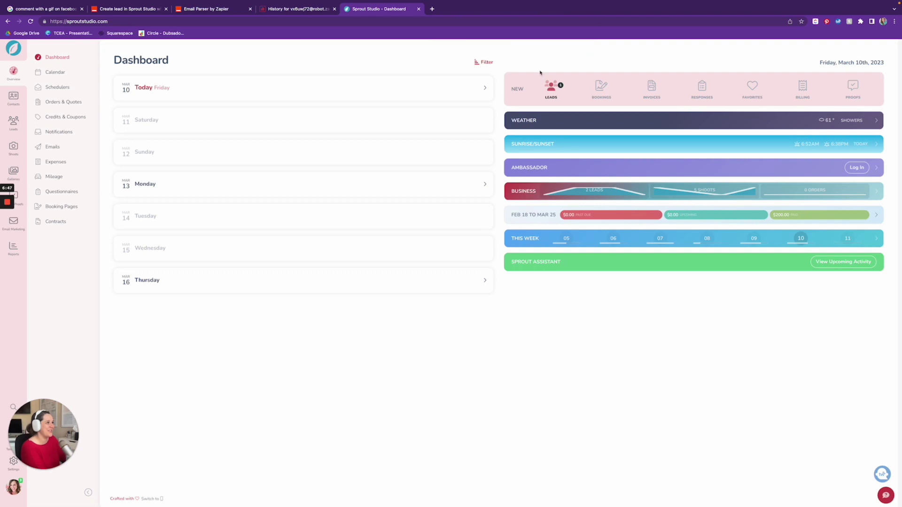
pyautogui.click(557, 92)
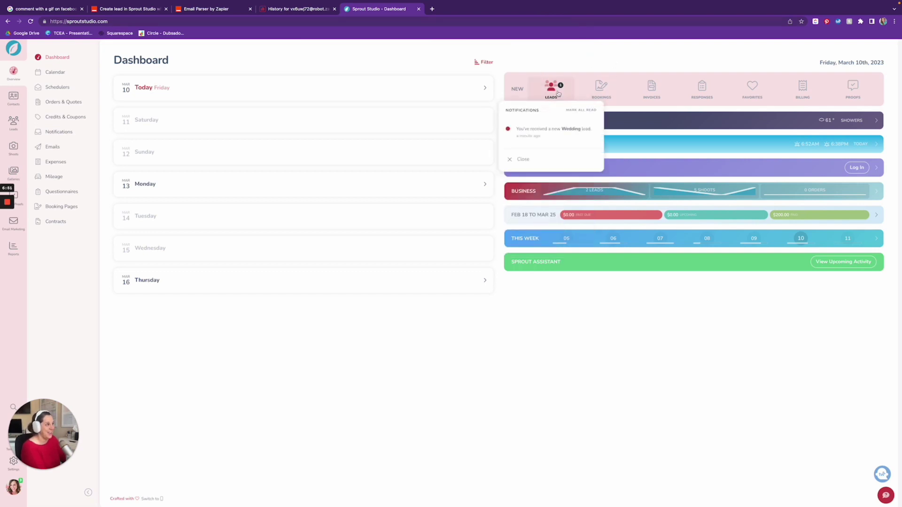
pyautogui.click(559, 132)
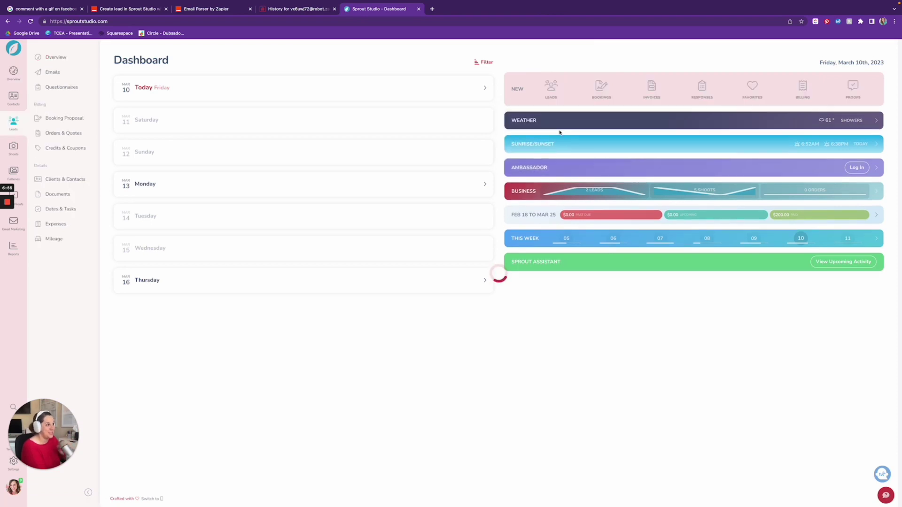
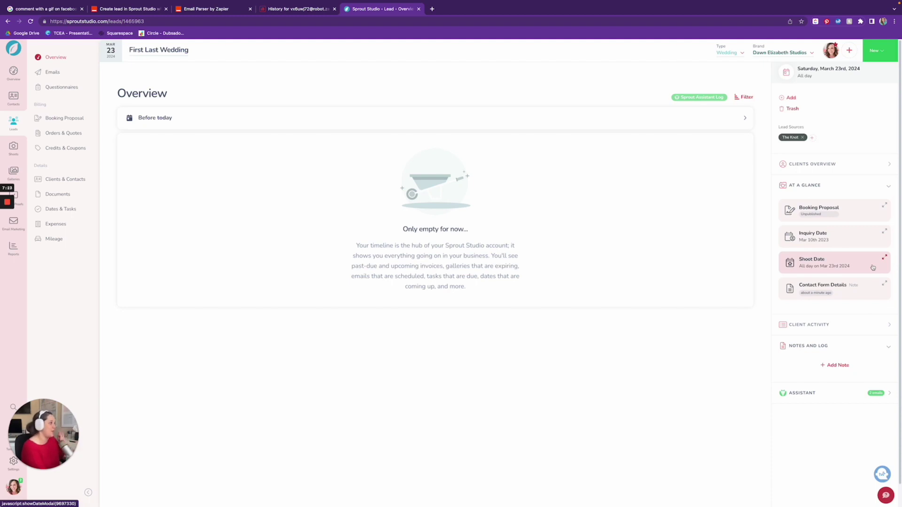
pyautogui.click(851, 291)
pyautogui.scroll(-4, 552, 258)
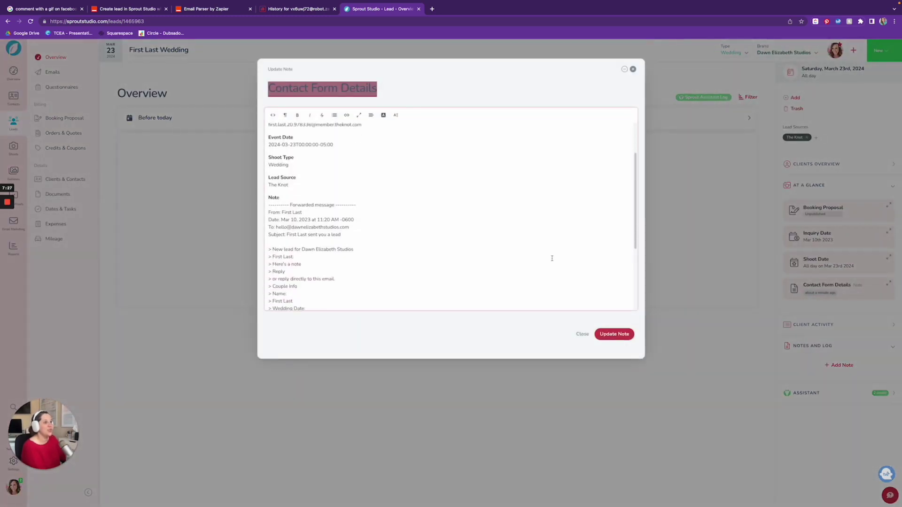
# Read the rest of the Contact Form Details note, close it without saving, and review the lead's Clients & Contacts
pyautogui.scroll(-3, 552, 258)
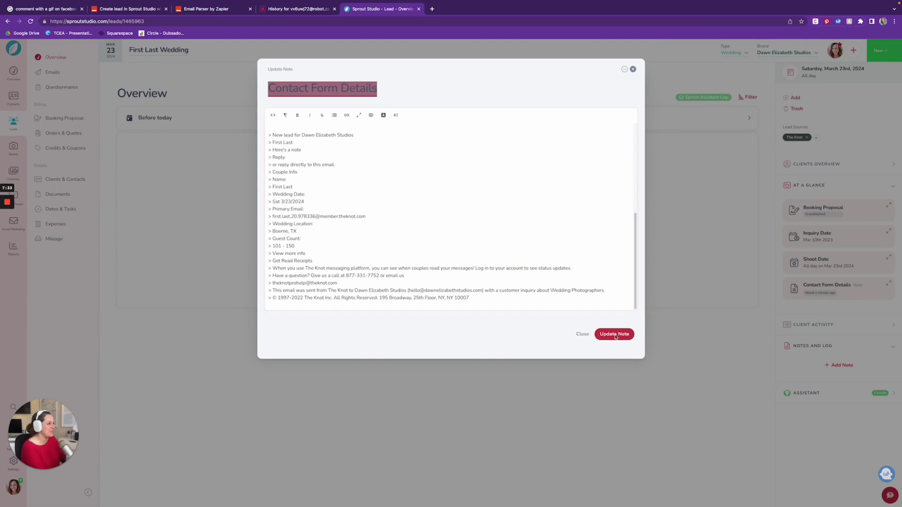
pyautogui.click(583, 337)
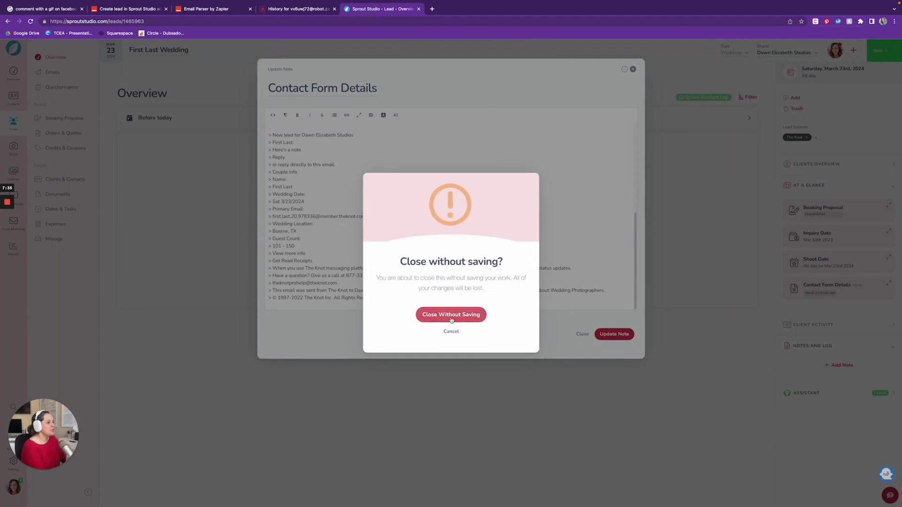
pyautogui.click(452, 316)
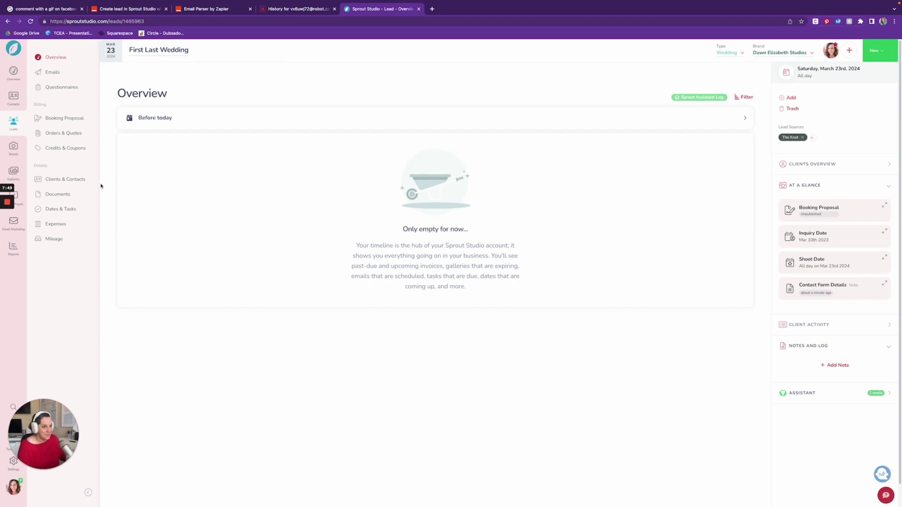
pyautogui.click(84, 181)
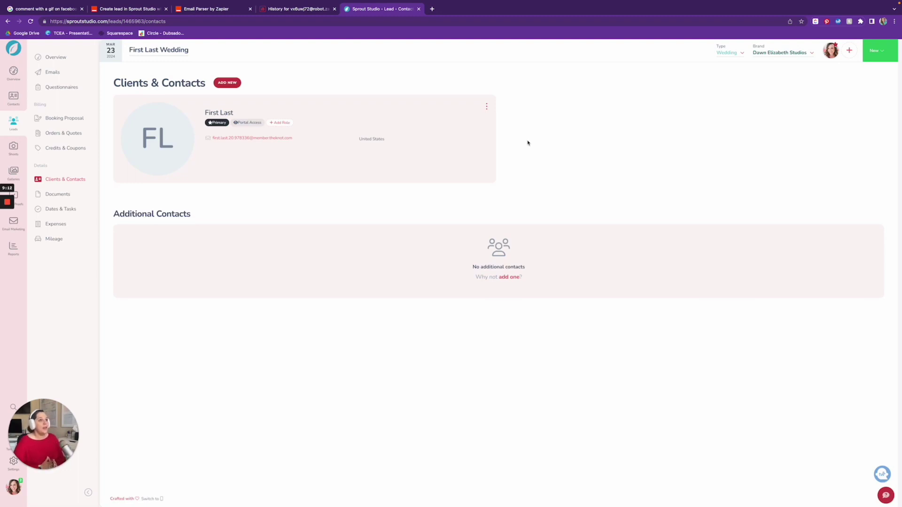
pyautogui.click(134, 10)
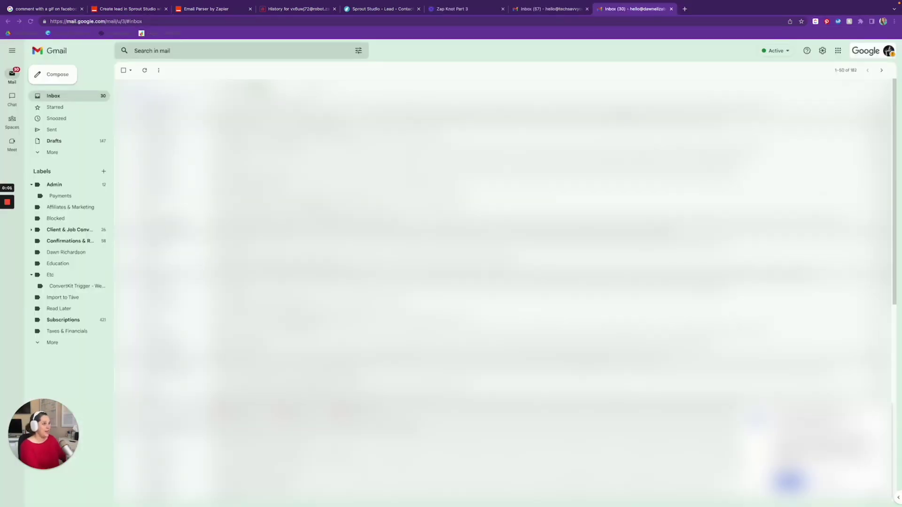
# In Gmail, open the full settings for Filters and Blocked Addresses and start a new filter
pyautogui.click(823, 52)
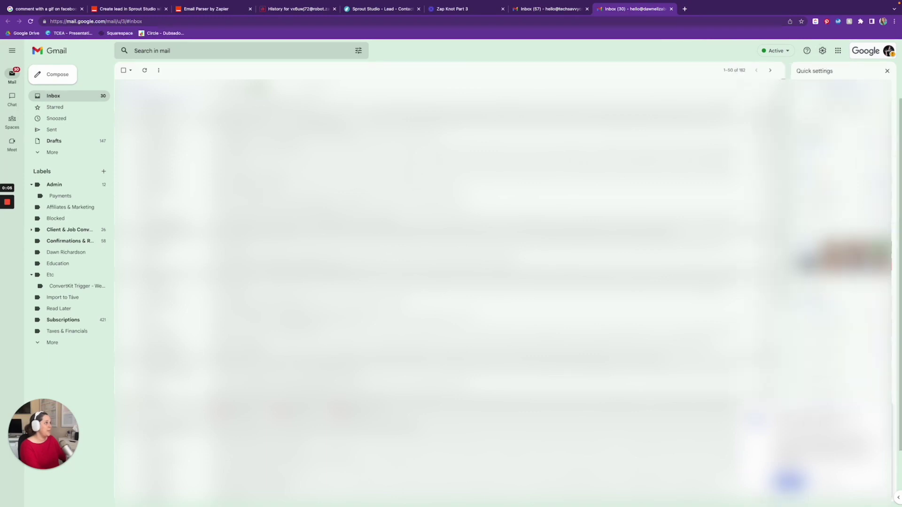
pyautogui.click(845, 89)
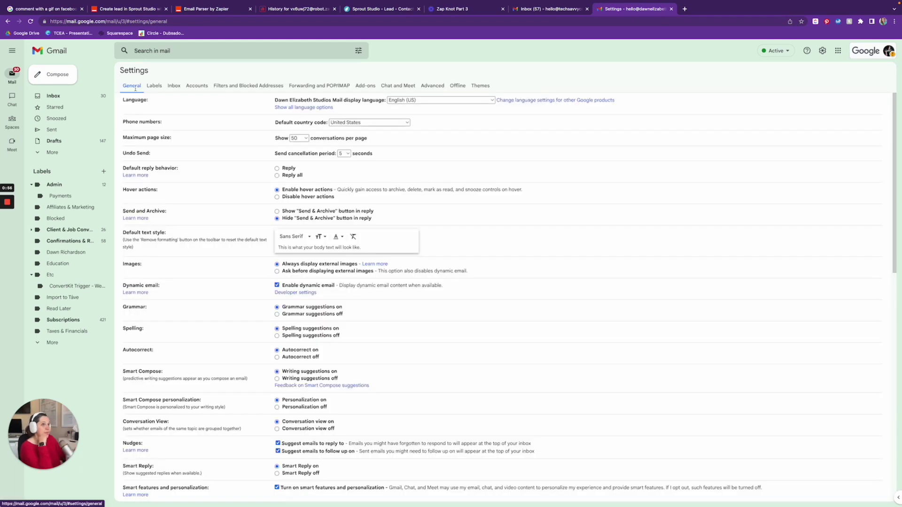
pyautogui.click(251, 90)
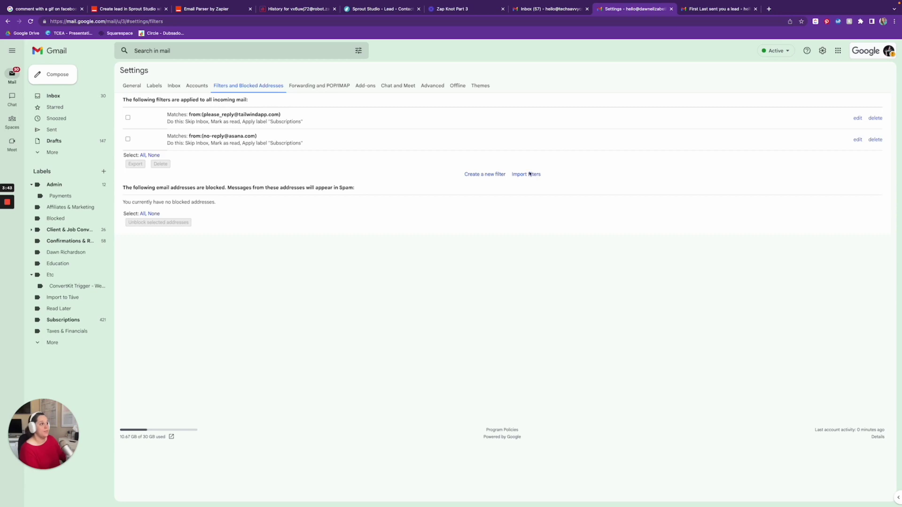
pyautogui.click(486, 177)
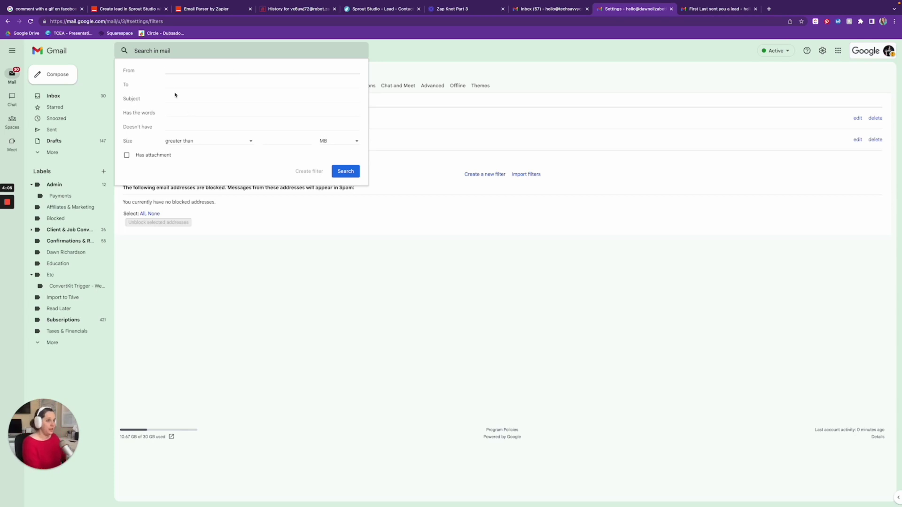
pyautogui.click(173, 96)
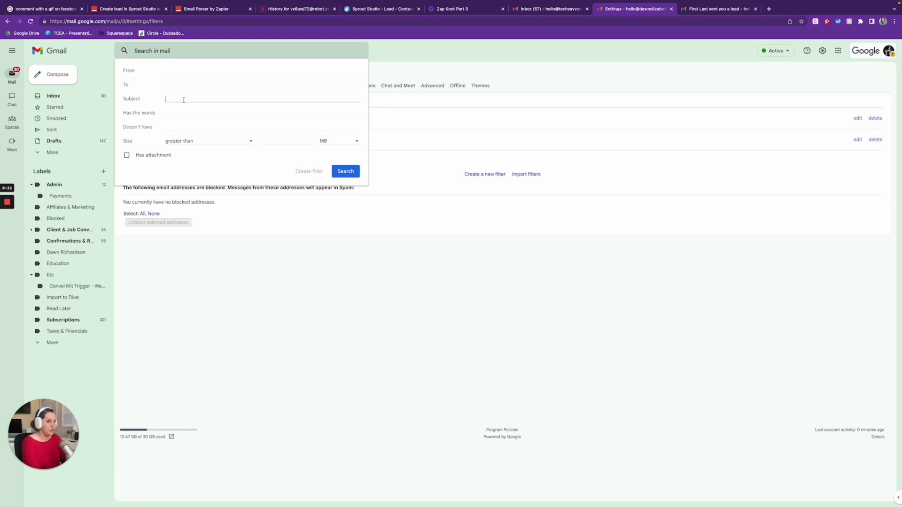
pyautogui.write('send you')
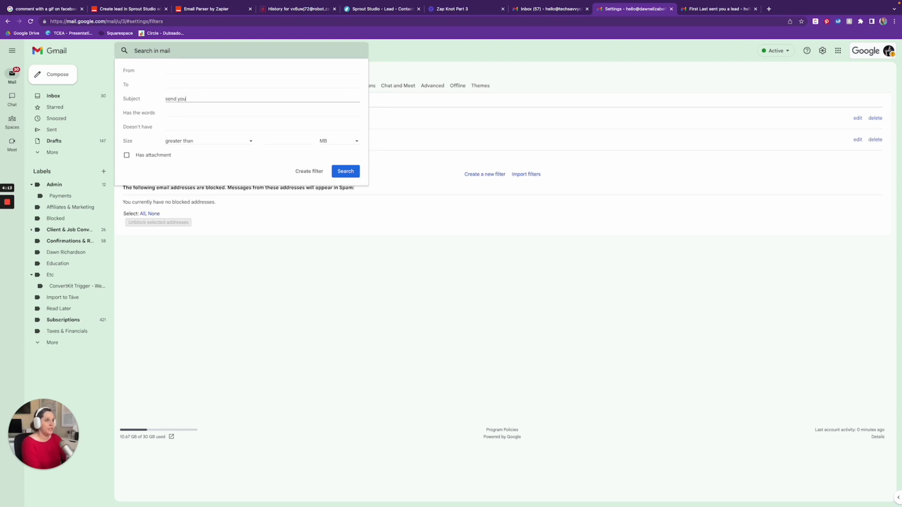
pyautogui.write(' a new')
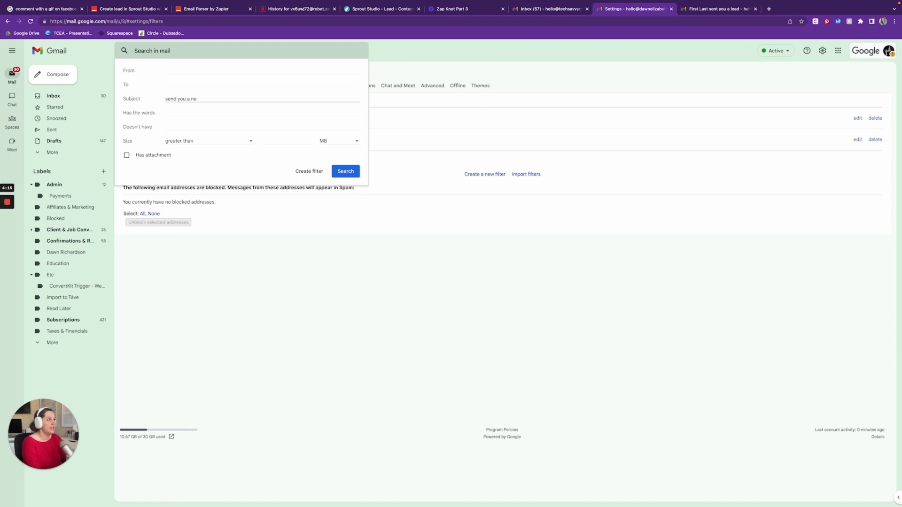
pyautogui.press('BackSpace')
pyautogui.press('BackSpace')
# Copy "sent you a lead" from the open lead email's subject line and use it as the filter's Subject criterion
pyautogui.click(728, 7)
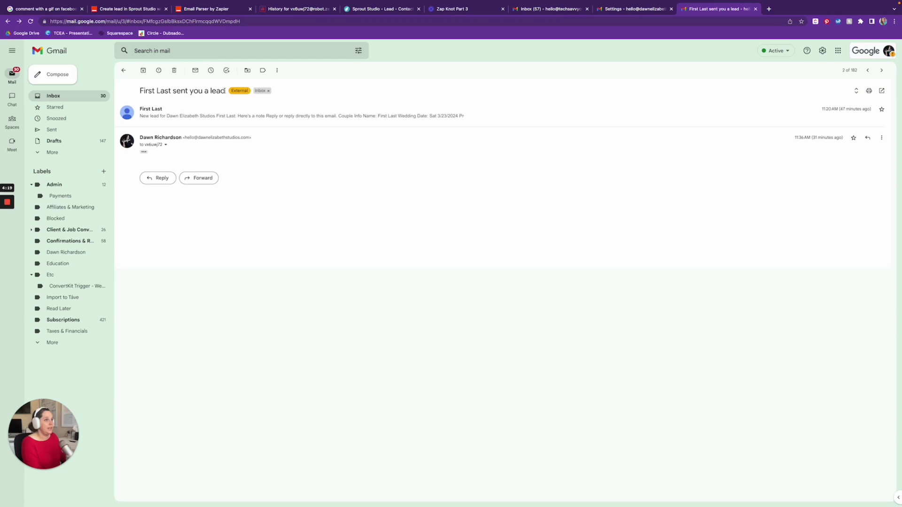
pyautogui.moveTo(225, 91); pyautogui.dragTo(173, 95)
pyautogui.hotkey('ctrl', 'c')
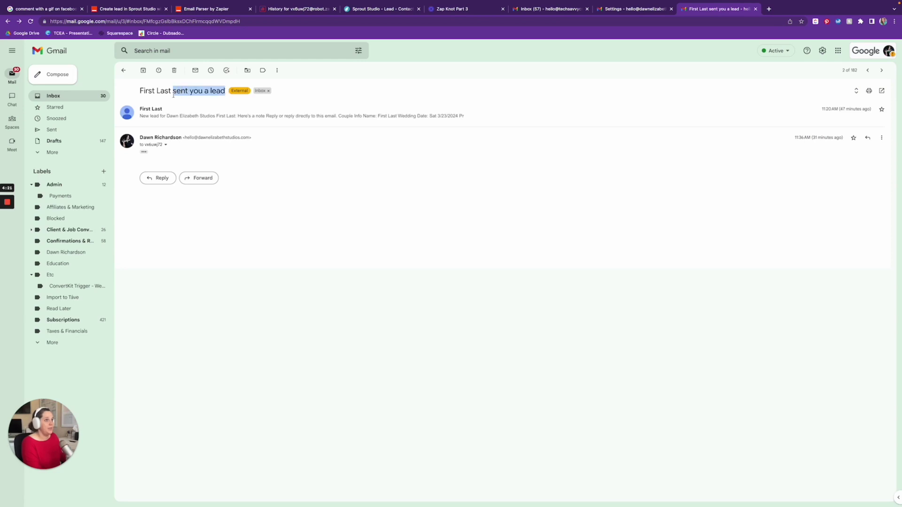
pyautogui.click(635, 8)
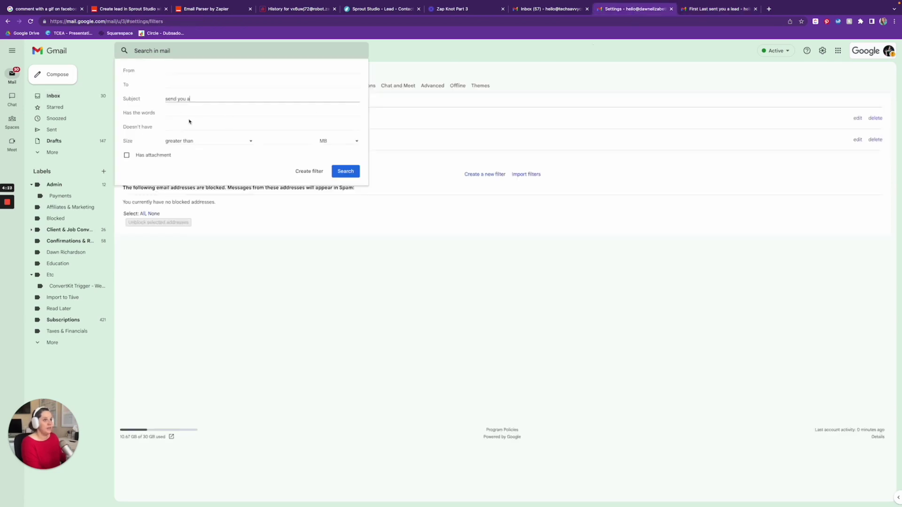
pyautogui.tripleClick(188, 99)
pyautogui.hotkey('ctrl', 'v')
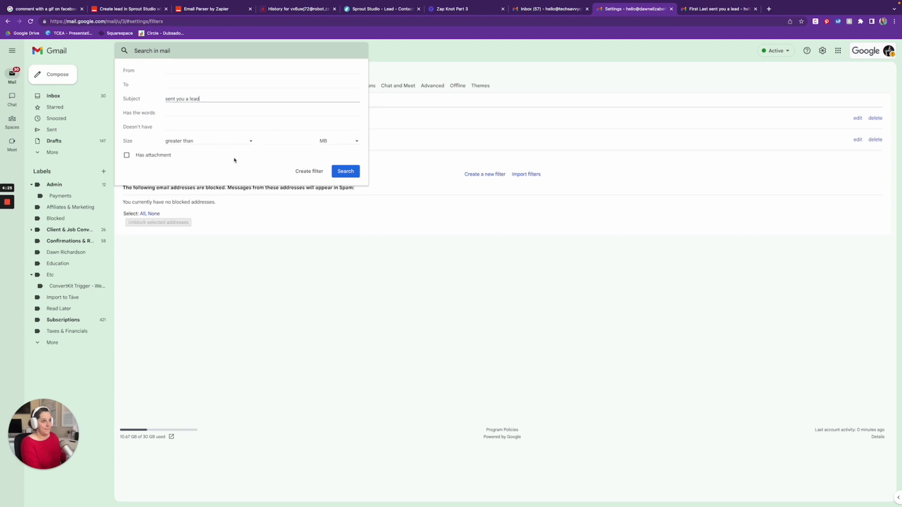
pyautogui.click(168, 105)
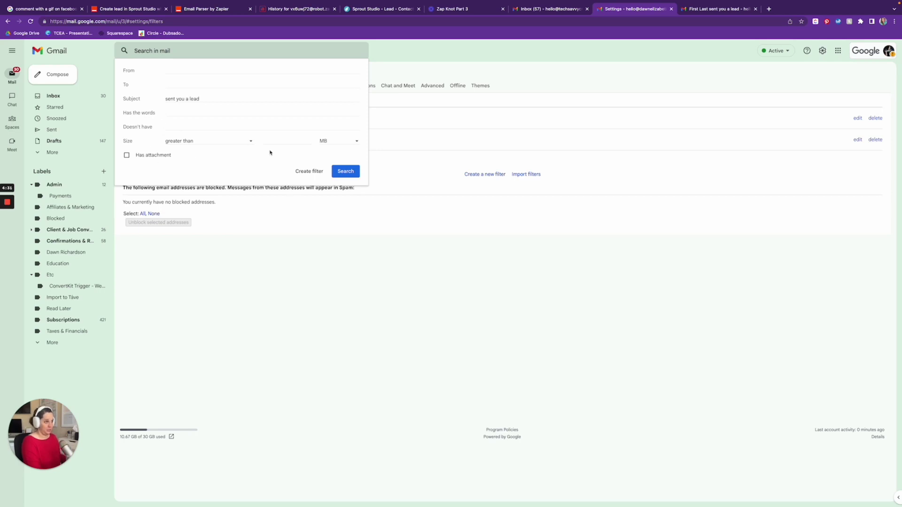
# Check which emails match the filter criteria, reopen the criteria, and continue to the filter's action options
pyautogui.click(346, 172)
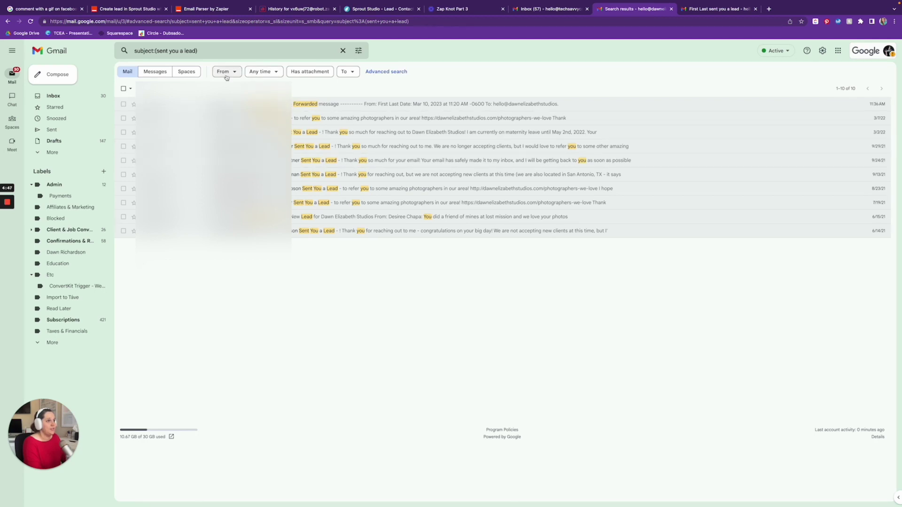
pyautogui.click(202, 51)
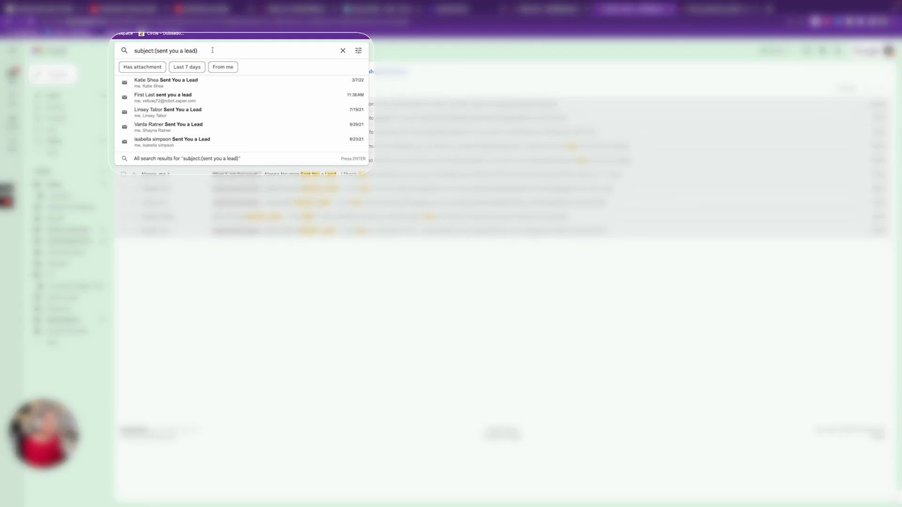
pyautogui.click(359, 50)
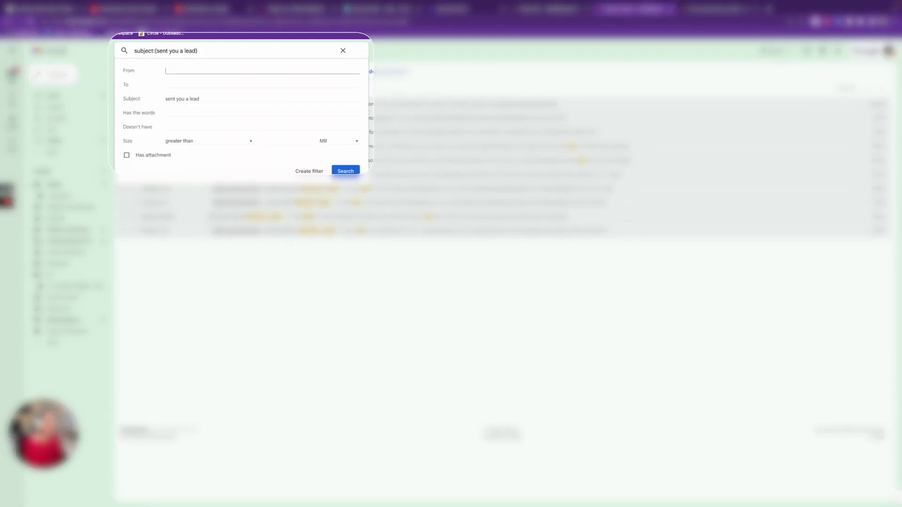
pyautogui.click(306, 172)
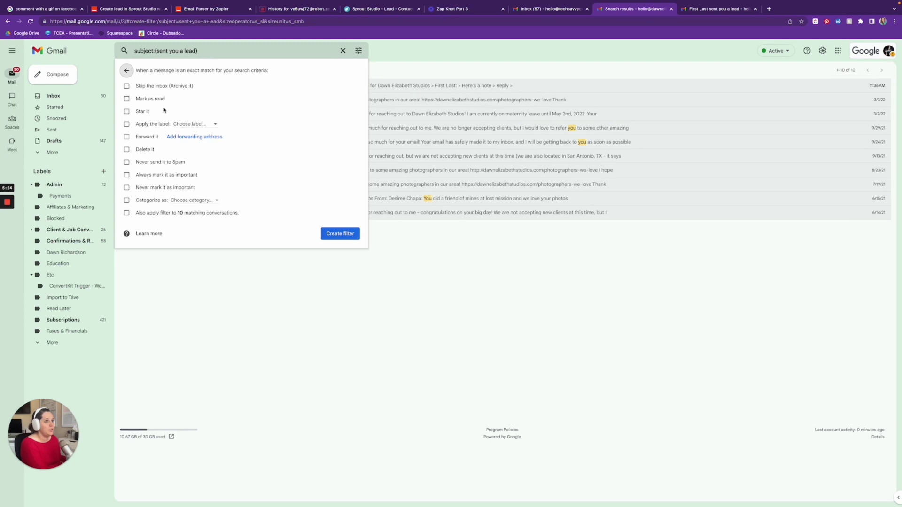
# Start adding a forwarding address for the filter and paste in the mailbox email address copied from the Email Parser history
pyautogui.click(205, 139)
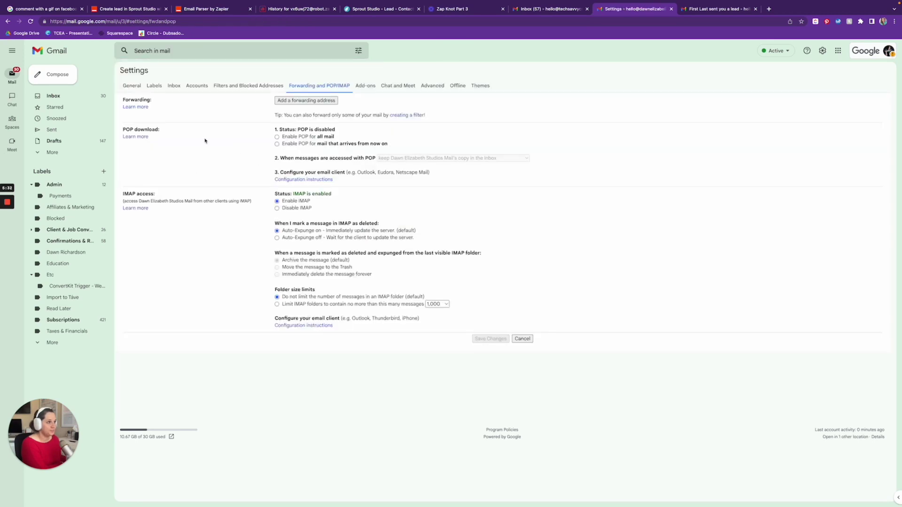
pyautogui.click(299, 102)
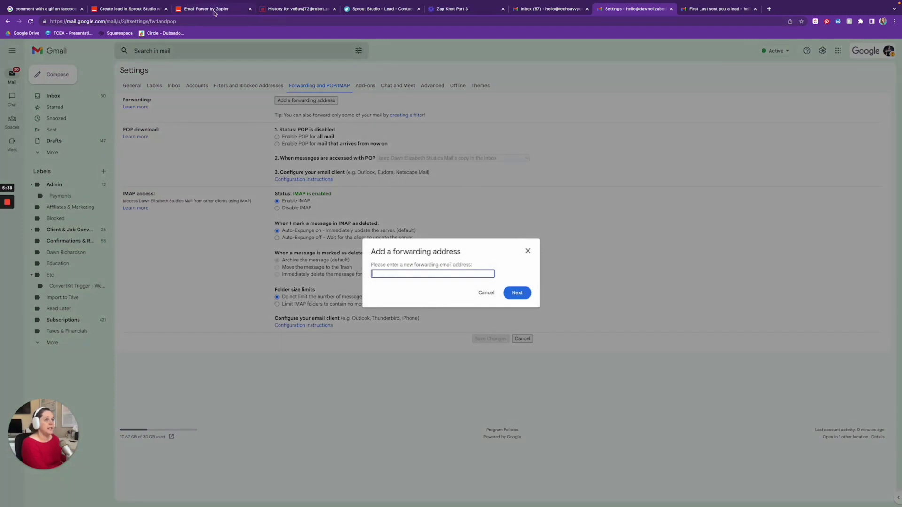
pyautogui.click(279, 9)
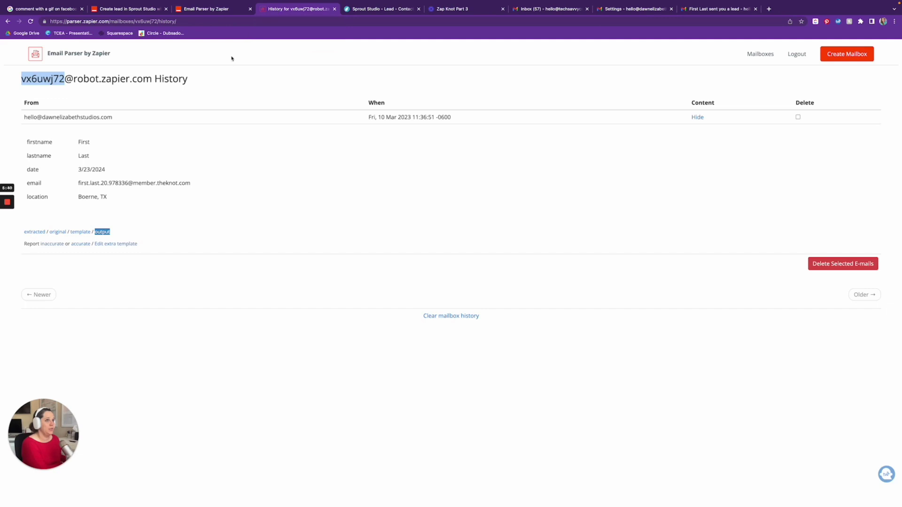
pyautogui.click(196, 80)
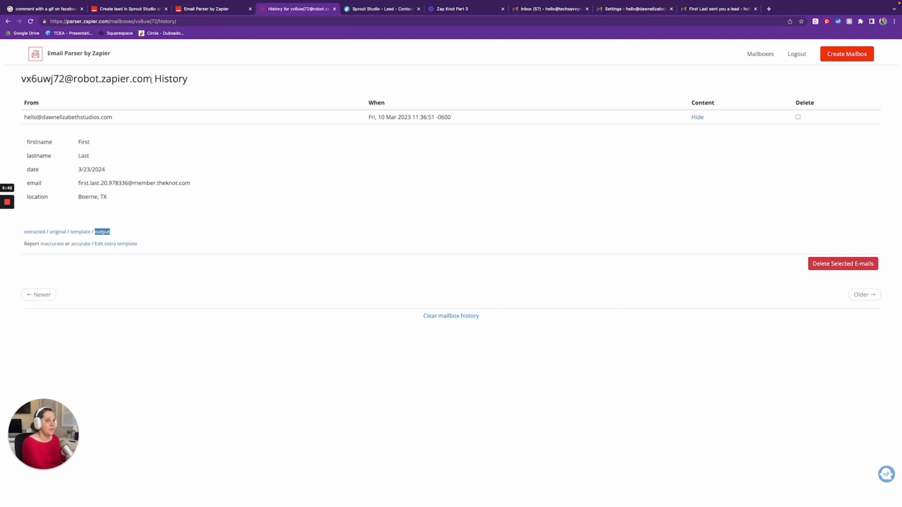
pyautogui.moveTo(151, 80); pyautogui.dragTo(21, 80)
pyautogui.press('super+c')
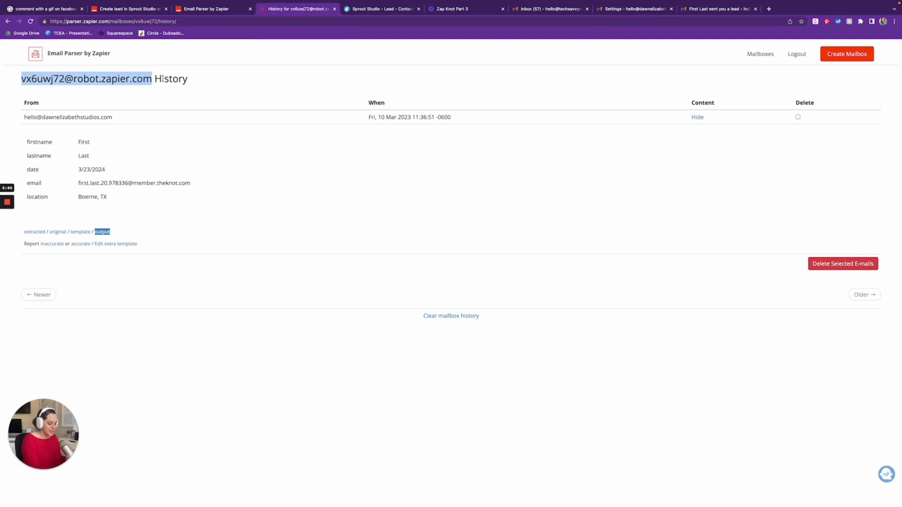
pyautogui.click(206, 32)
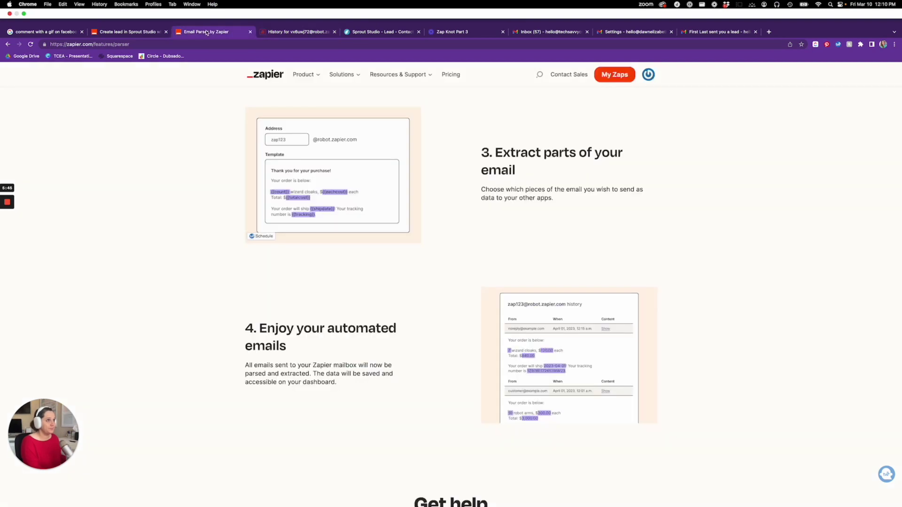
pyautogui.click(300, 32)
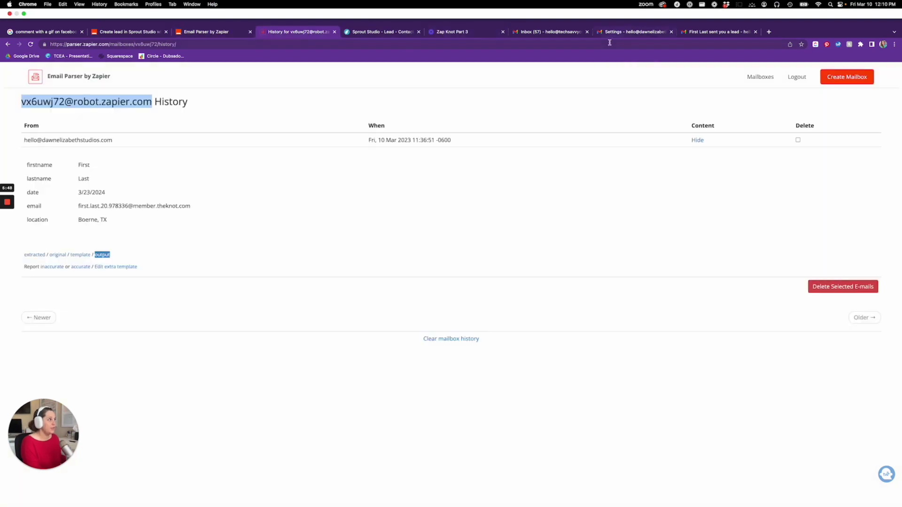
pyautogui.click(644, 32)
pyautogui.press('super+v')
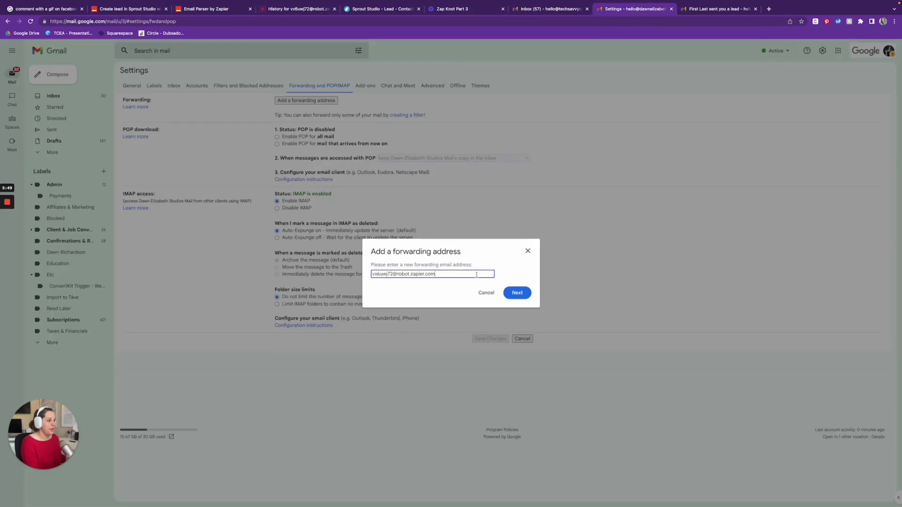
# Submit the new forwarding address, proceed with forwarding to it, and acknowledge the confirmation code notice
pyautogui.click(517, 295)
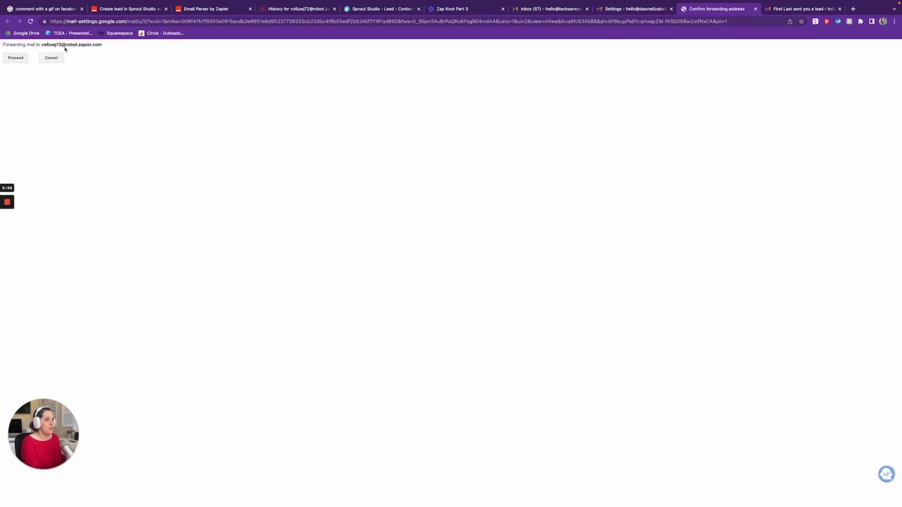
pyautogui.click(14, 57)
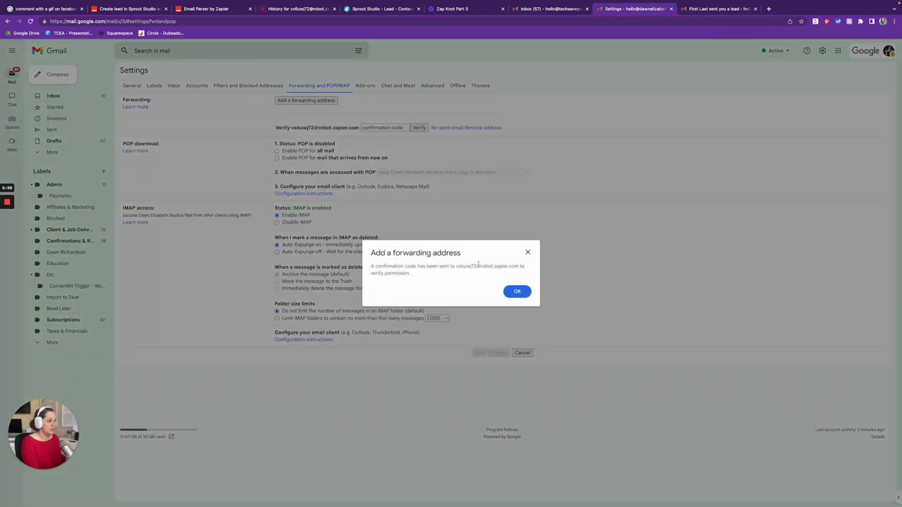
pyautogui.click(516, 292)
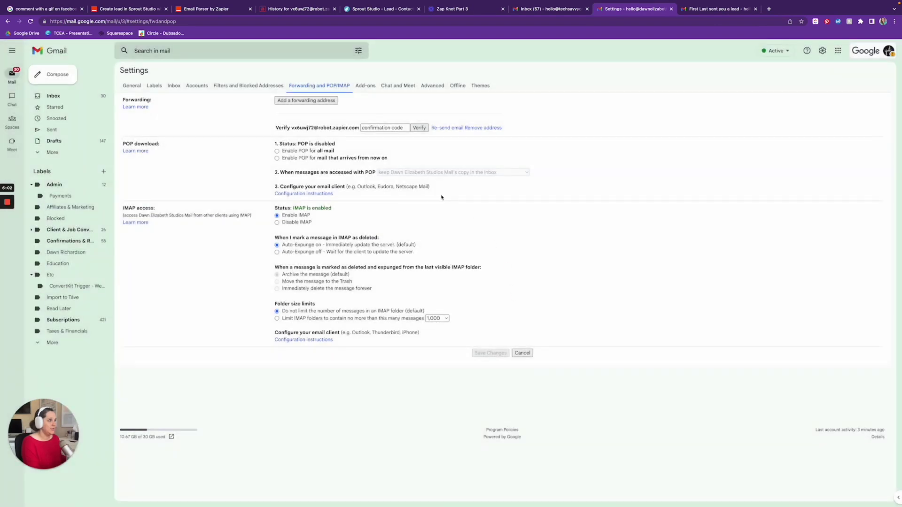
# Switch to the Email Parser, log back in with the Zapier account, and authorize Parser to access it
pyautogui.click(225, 9)
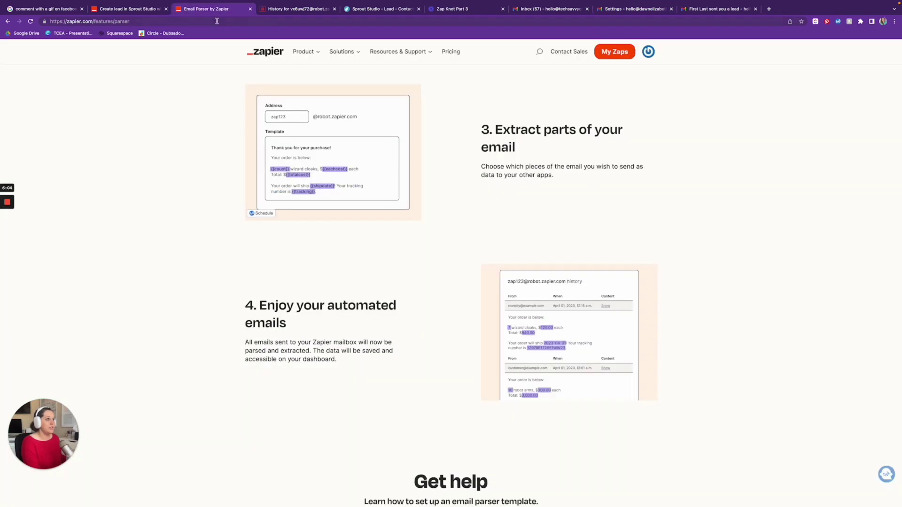
pyautogui.click(299, 8)
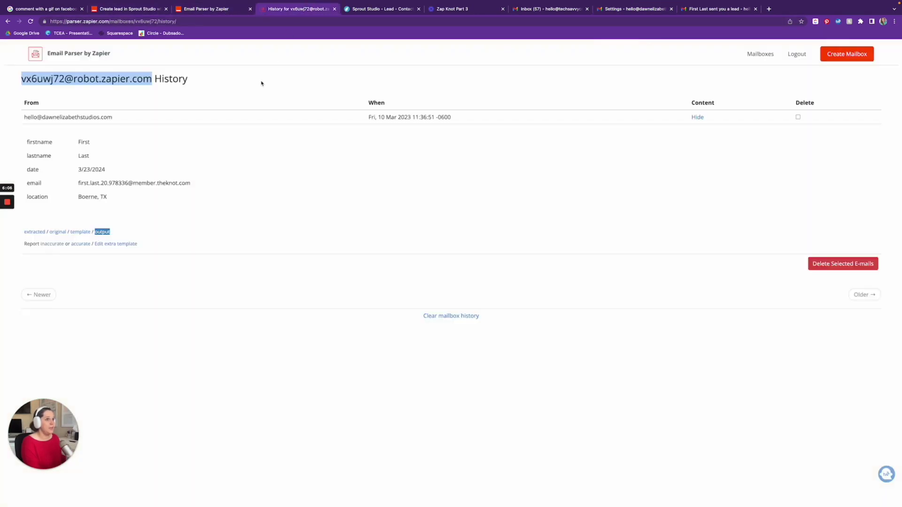
pyautogui.click(68, 54)
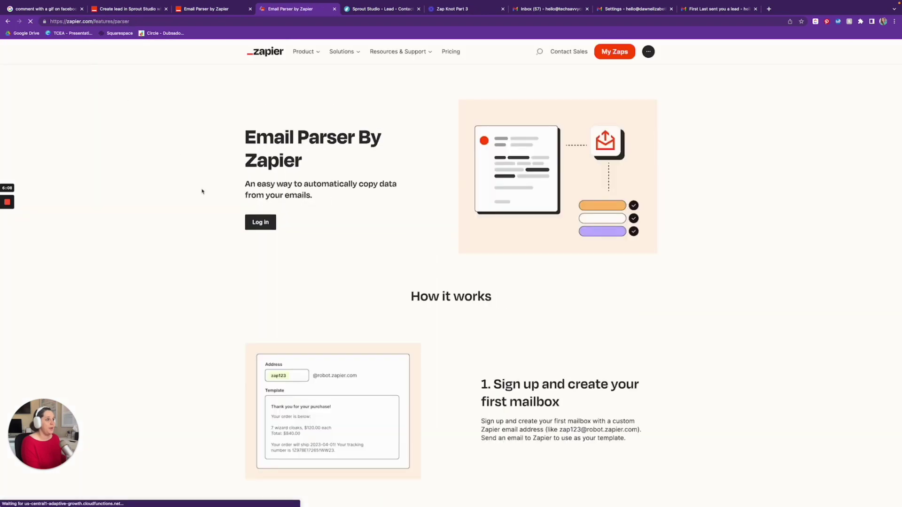
pyautogui.click(256, 222)
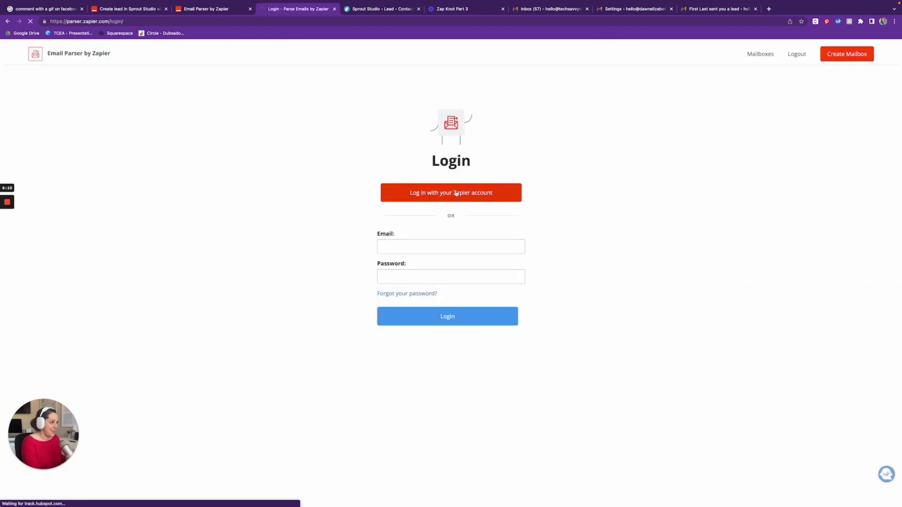
pyautogui.click(456, 193)
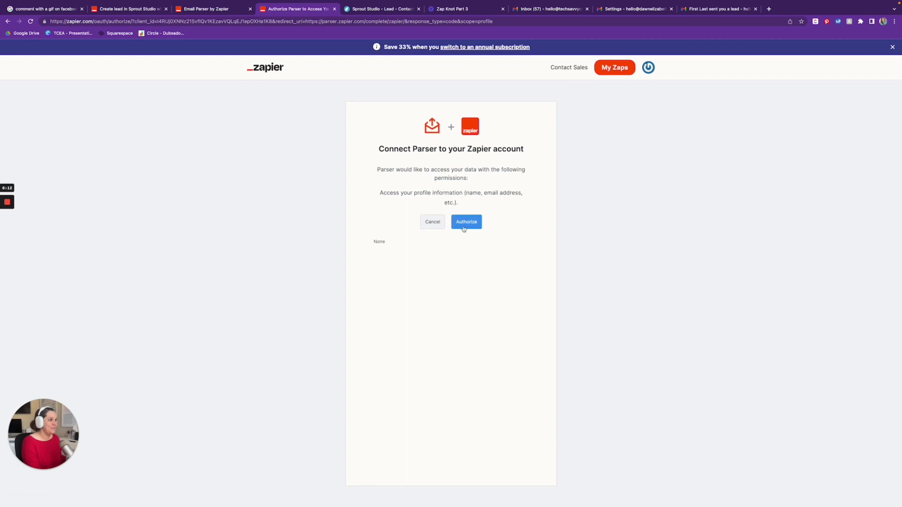
pyautogui.click(464, 228)
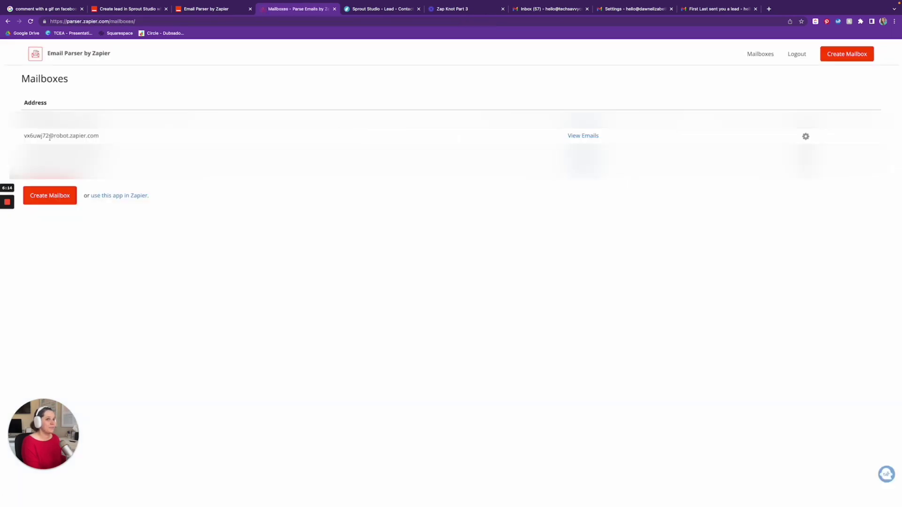
# View the emails of the parser mailbox and copy the confirmation code from the Google forwarding confirmation message
pyautogui.click(578, 136)
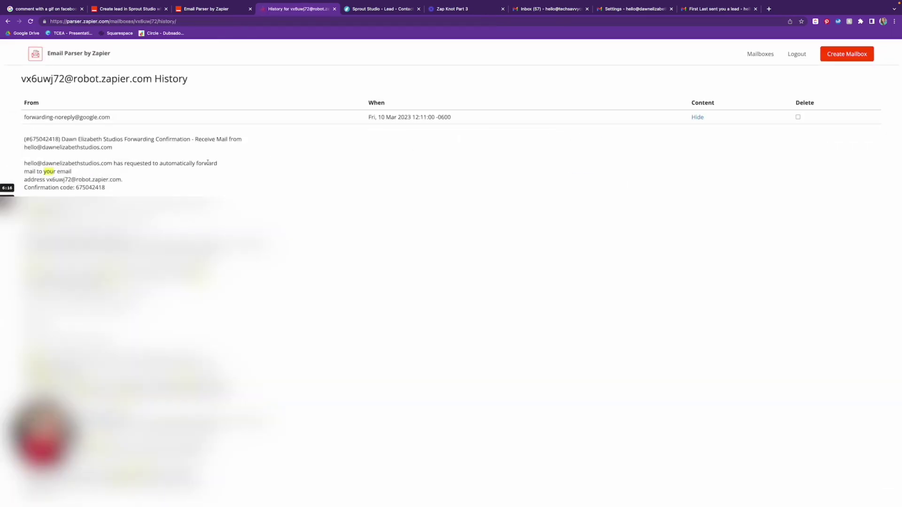
pyautogui.scroll(-1, 100, 183)
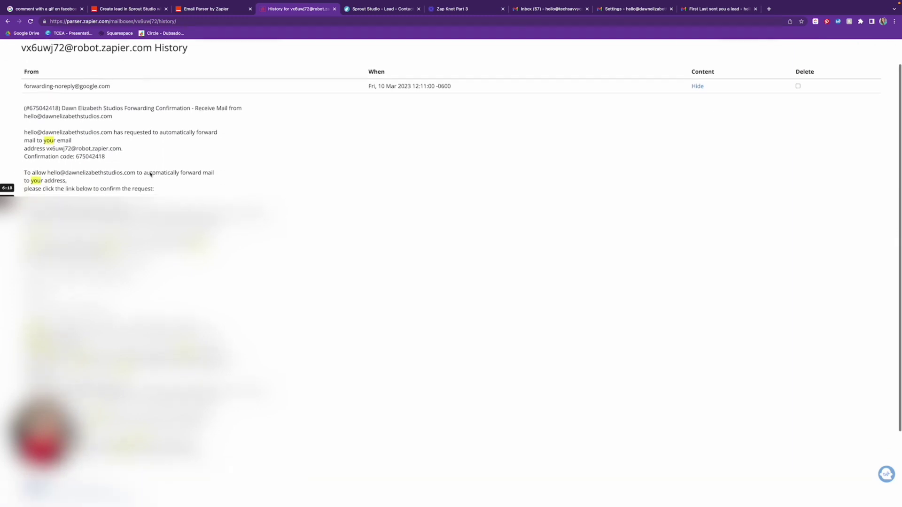
pyautogui.moveTo(112, 182); pyautogui.dragTo(76, 181)
pyautogui.hotkey('ctrl', 'c')
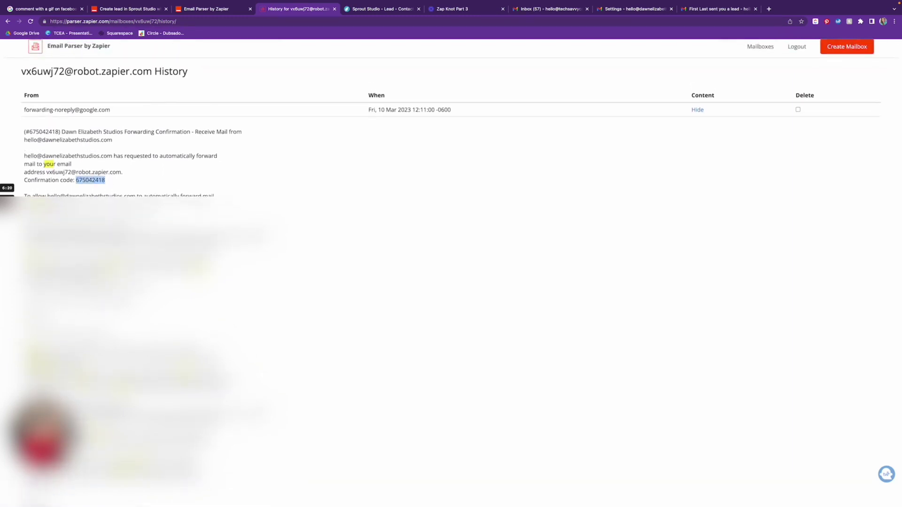
# Return to the Gmail forwarding settings, paste the confirmation code for the parser mailbox address, and verify it
pyautogui.click(200, 9)
pyautogui.click(157, 10)
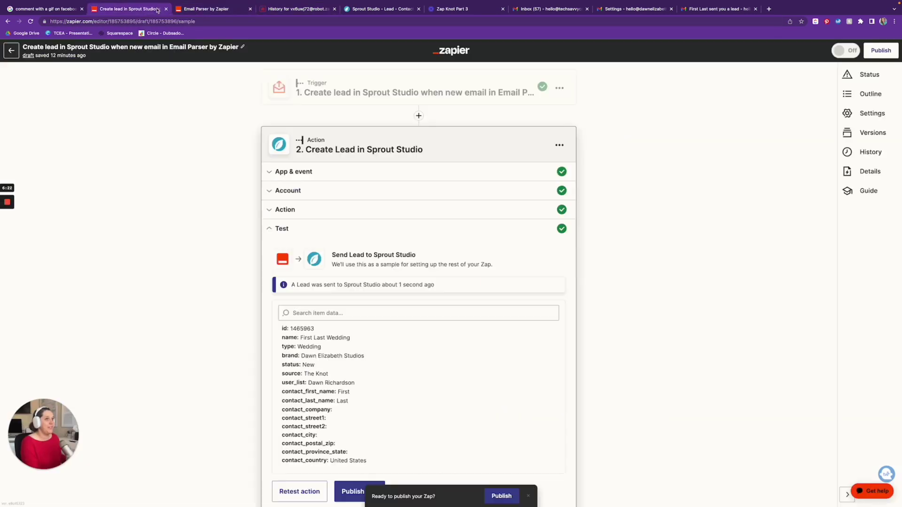
pyautogui.click(386, 9)
pyautogui.click(634, 9)
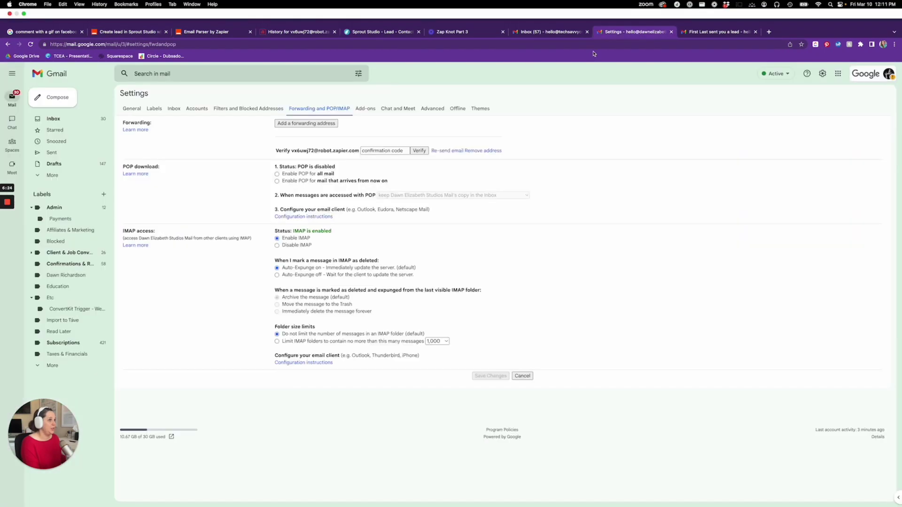
pyautogui.click(375, 127)
pyautogui.hotkey('ctrl', 'v')
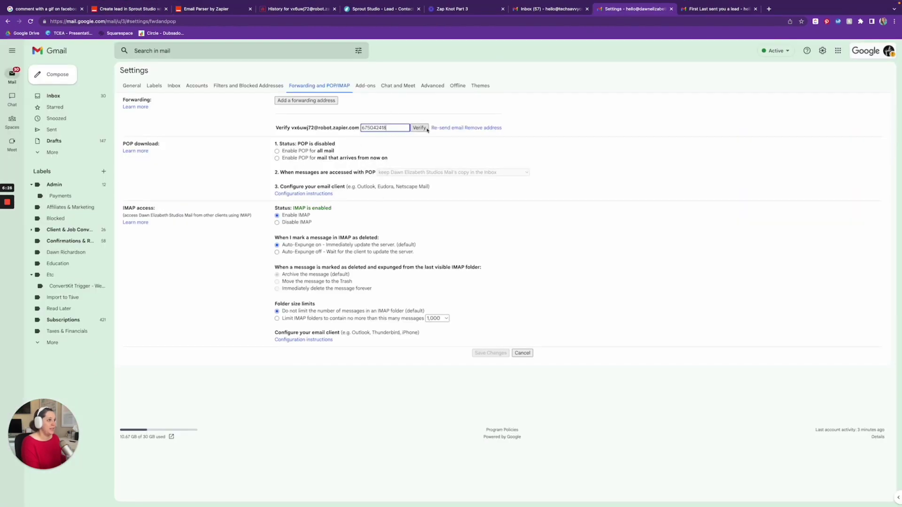
pyautogui.click(420, 128)
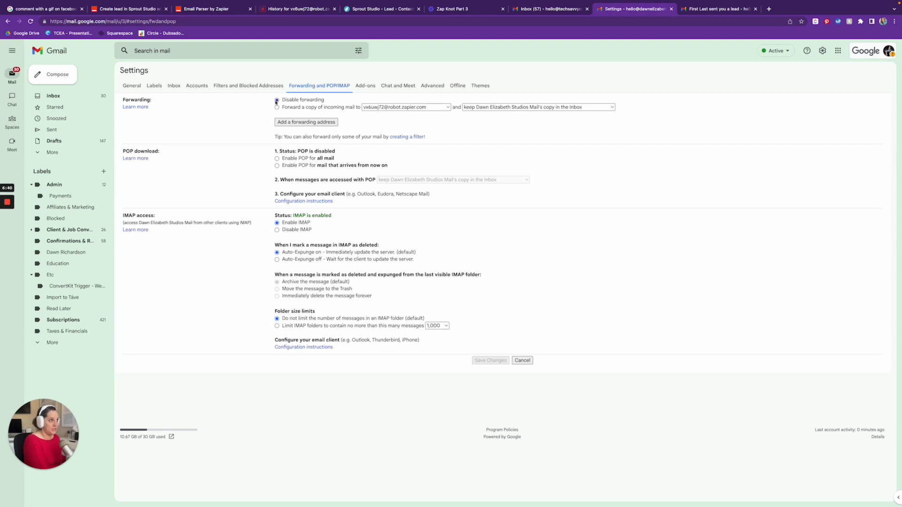
# Start a new Gmail filter with the Subject criterion "sent you a lead" and continue to its action options
pyautogui.click(258, 85)
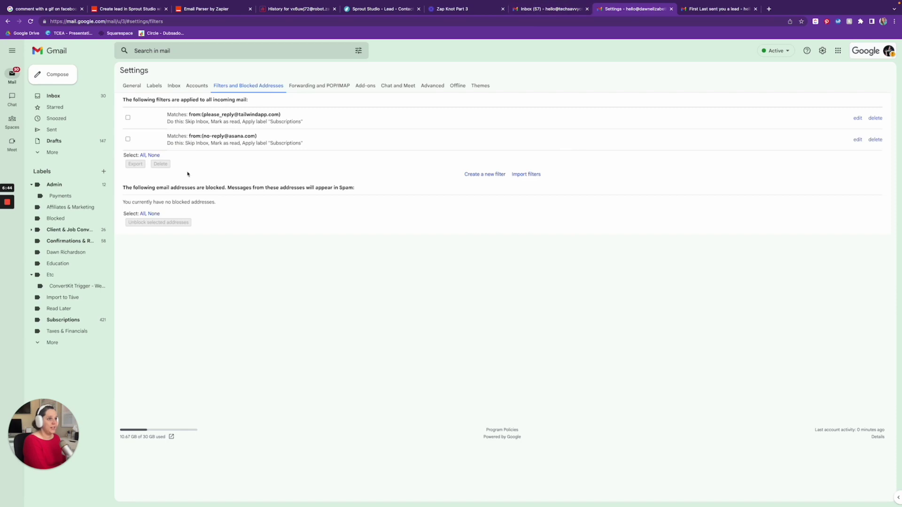
pyautogui.click(484, 173)
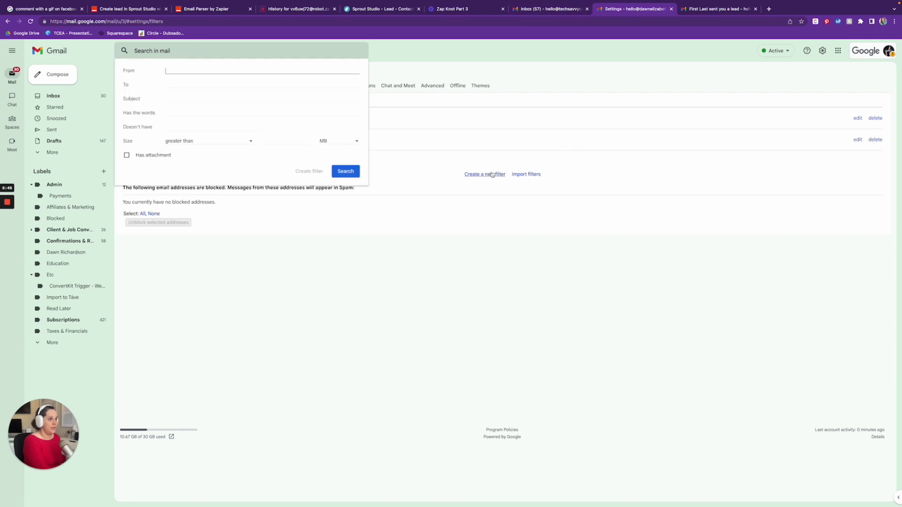
pyautogui.click(165, 99)
pyautogui.click(212, 118)
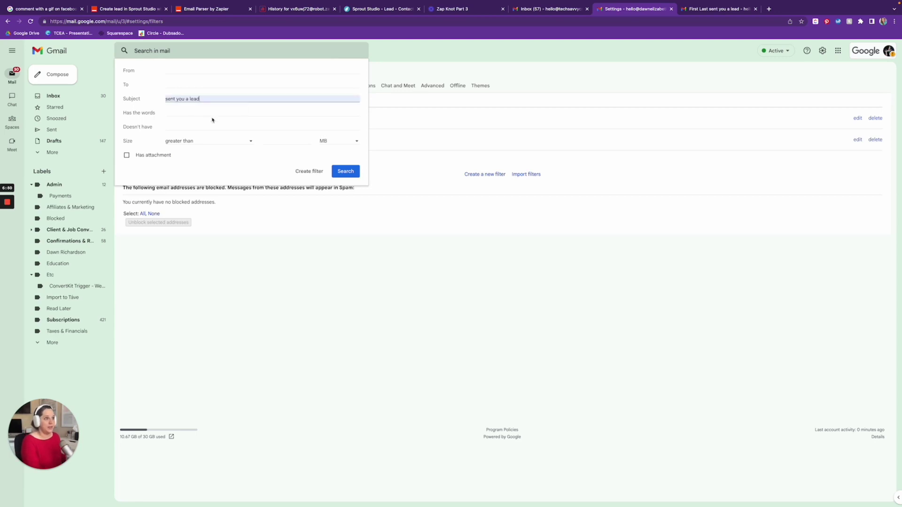
pyautogui.click(311, 171)
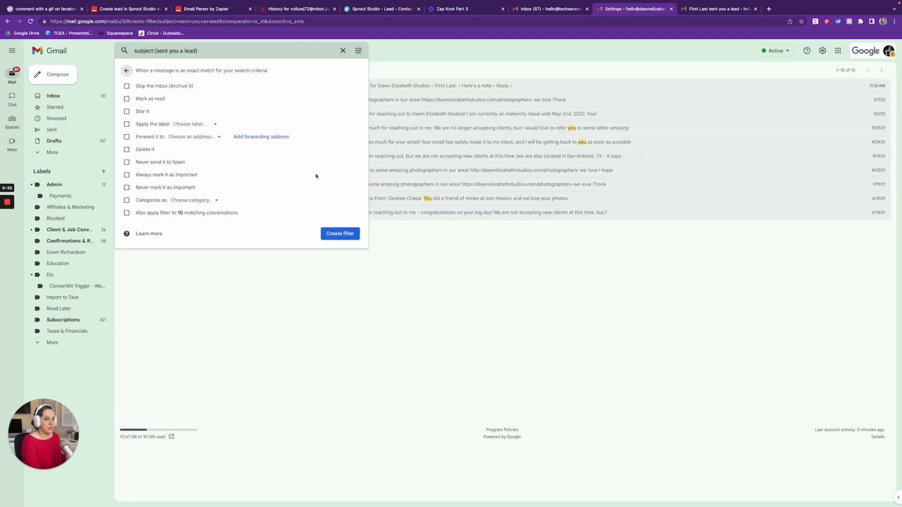
# Set the filter to forward matching messages to the verified parser mailbox address and create it
pyautogui.click(126, 137)
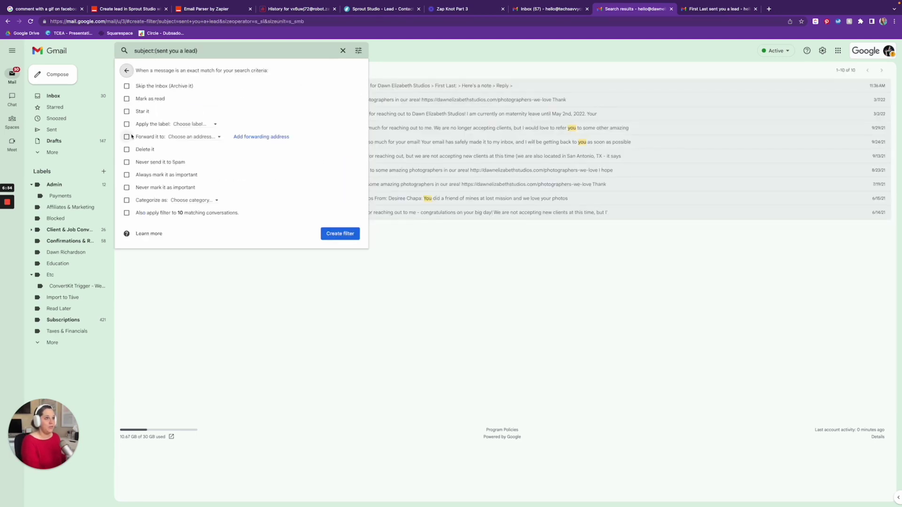
pyautogui.click(190, 137)
pyautogui.click(197, 139)
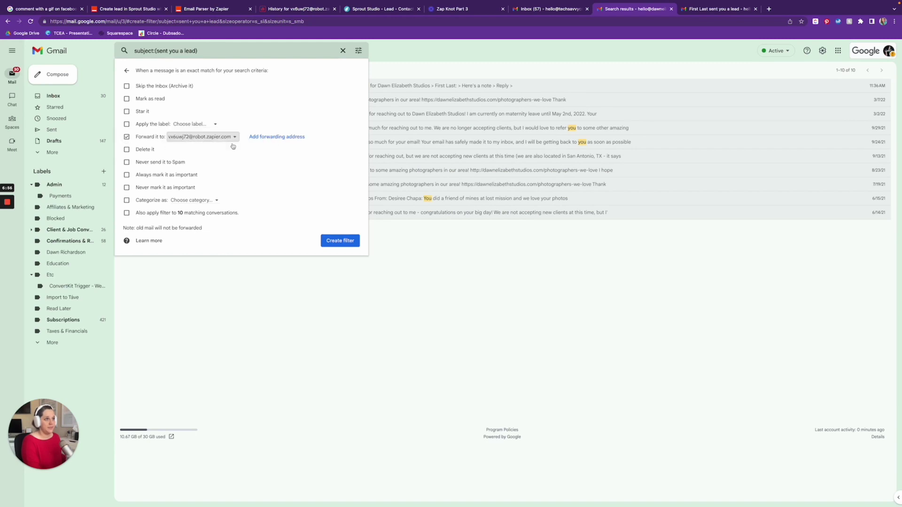
pyautogui.click(336, 242)
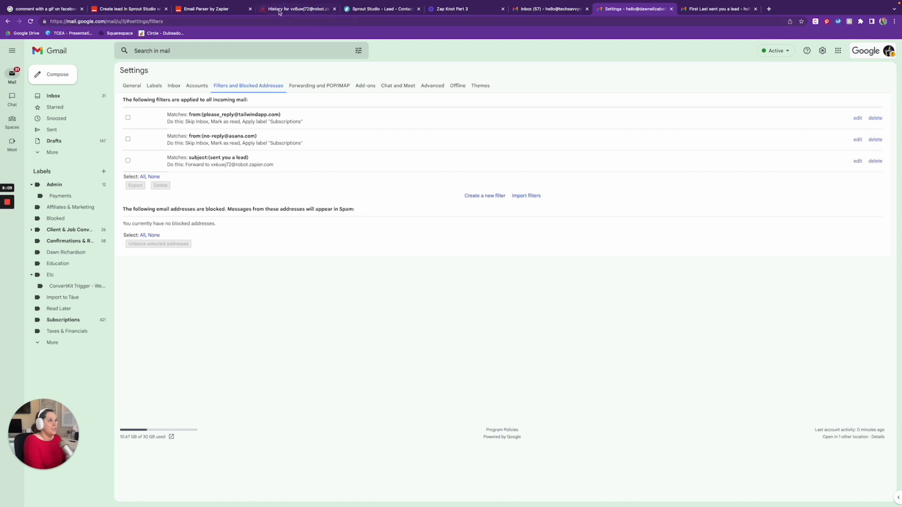
# Switch to the Sprout Studio lead Zap, publish and turn it on, and dismiss the template sharing offer
pyautogui.click(207, 9)
pyautogui.click(144, 8)
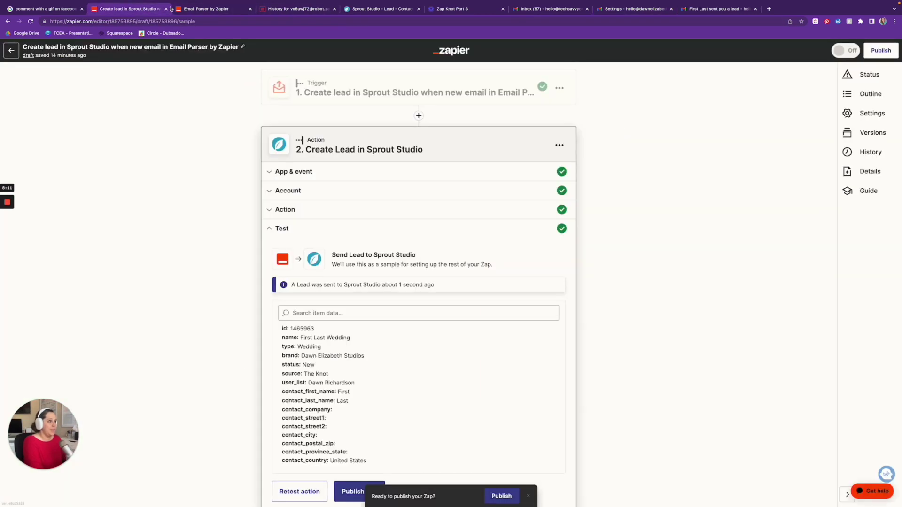
pyautogui.scroll(-2, 312, 138)
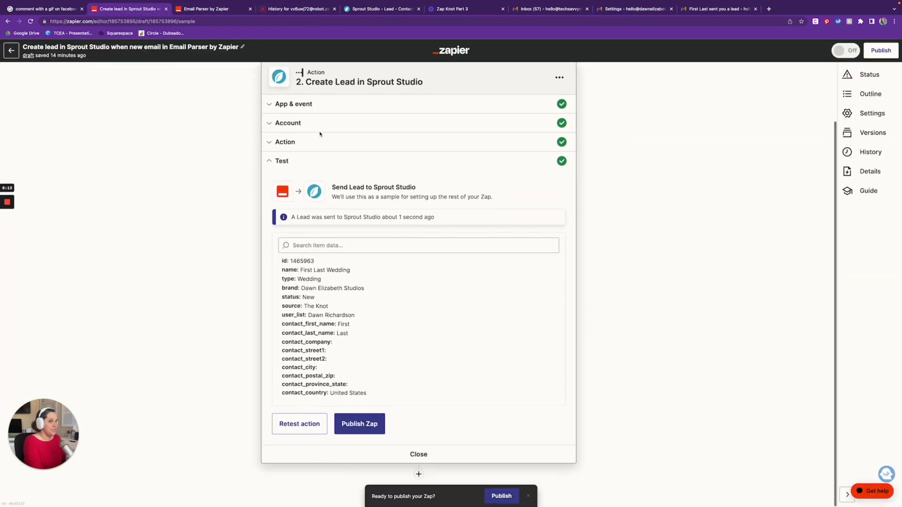
pyautogui.click(497, 498)
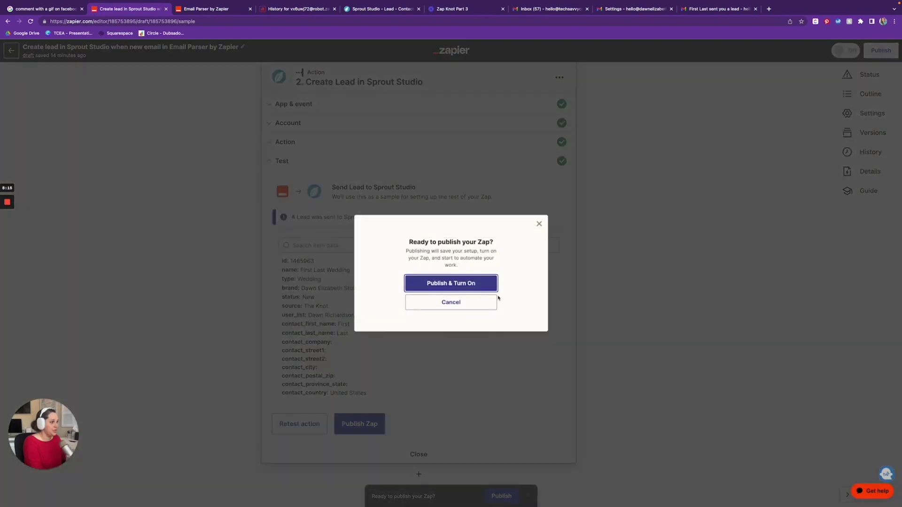
pyautogui.click(465, 287)
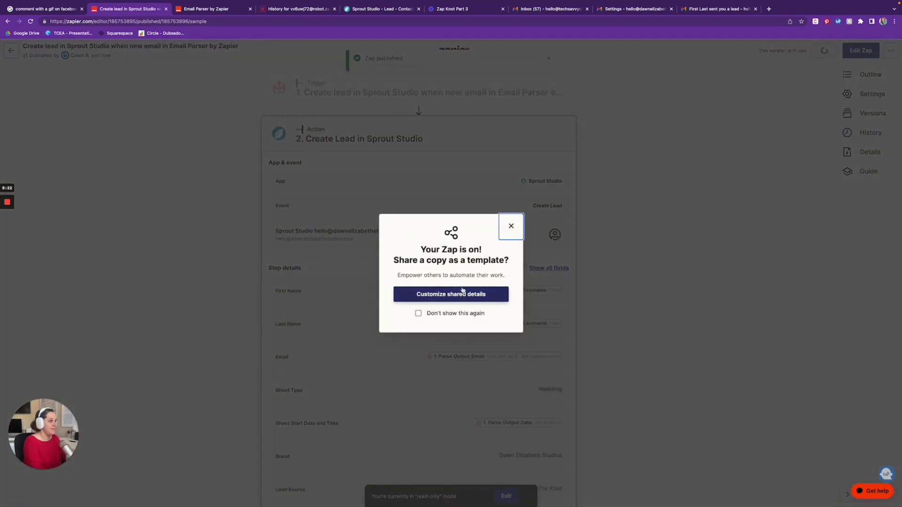
pyautogui.click(510, 226)
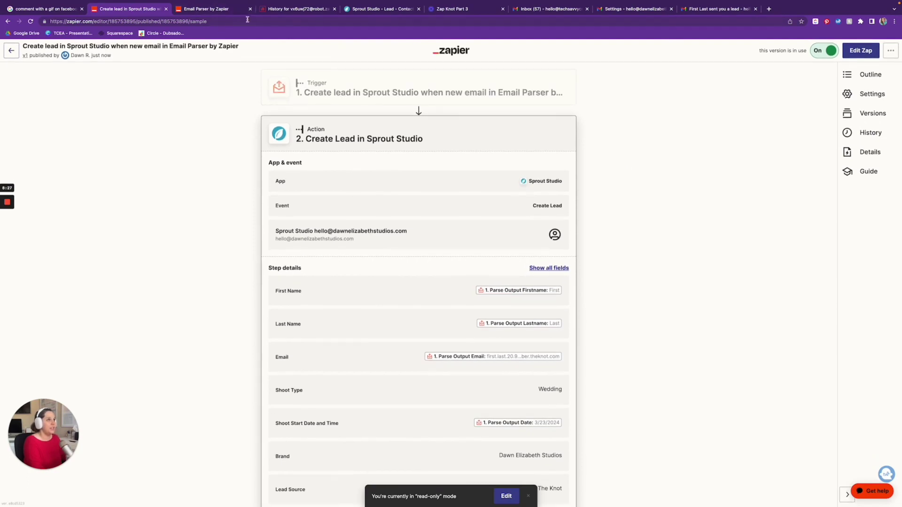
# Search the web for "dawn elizabeth studios the knot" and open the studio's vendor page on The Knot
pyautogui.click(312, 9)
pyautogui.click(317, 19)
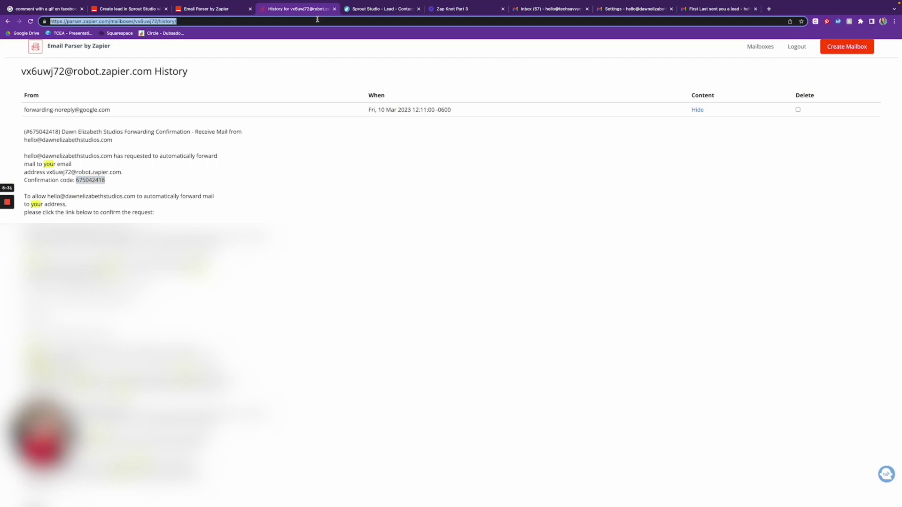
pyautogui.write('dawn elizabeth studios the knot')
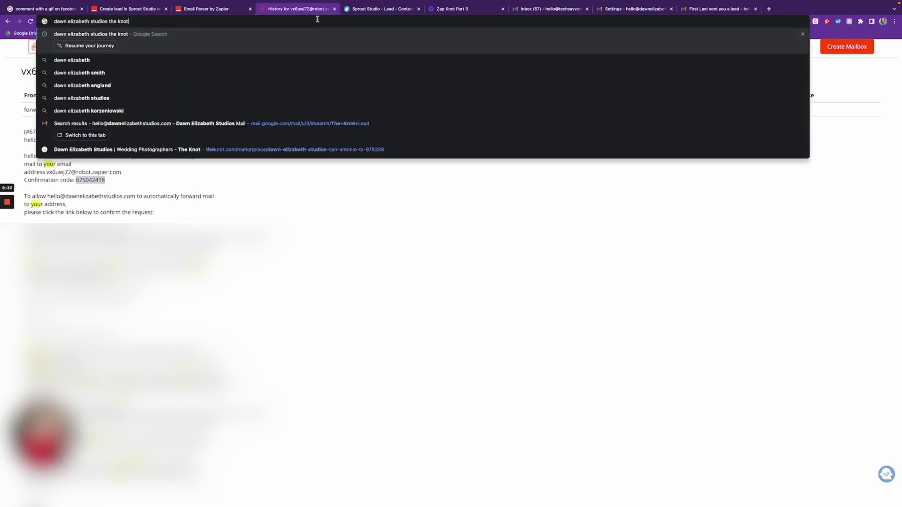
pyautogui.press('Return')
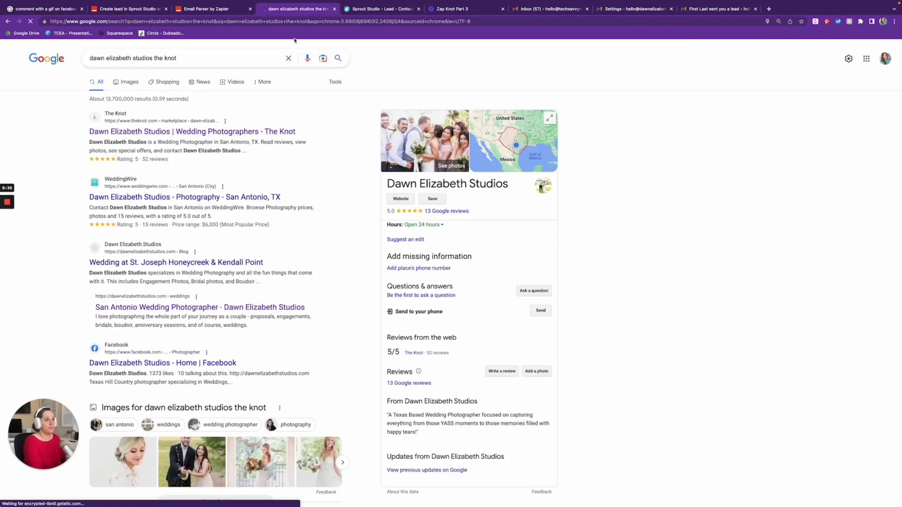
pyautogui.click(241, 134)
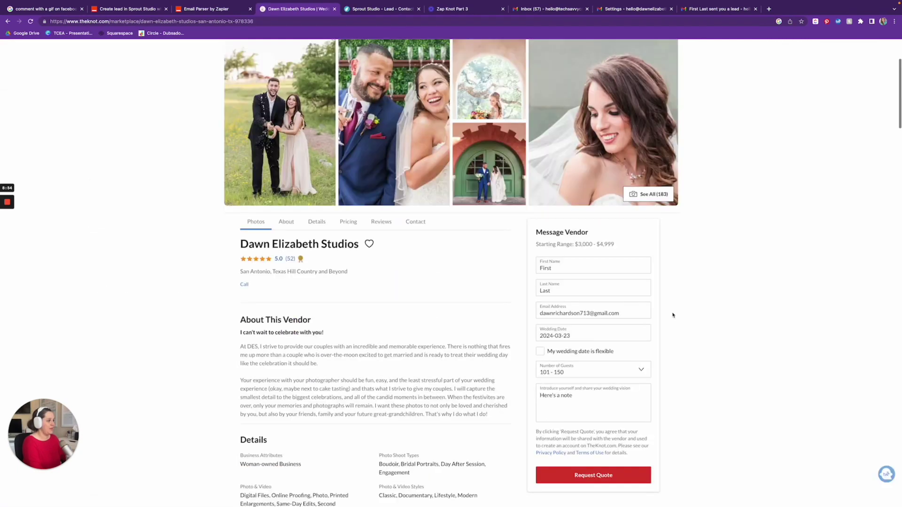
# Replace the first name, last name and email address in the Message Vendor form with the test lead's details
pyautogui.click(583, 265)
pyautogui.doubleClick(584, 265)
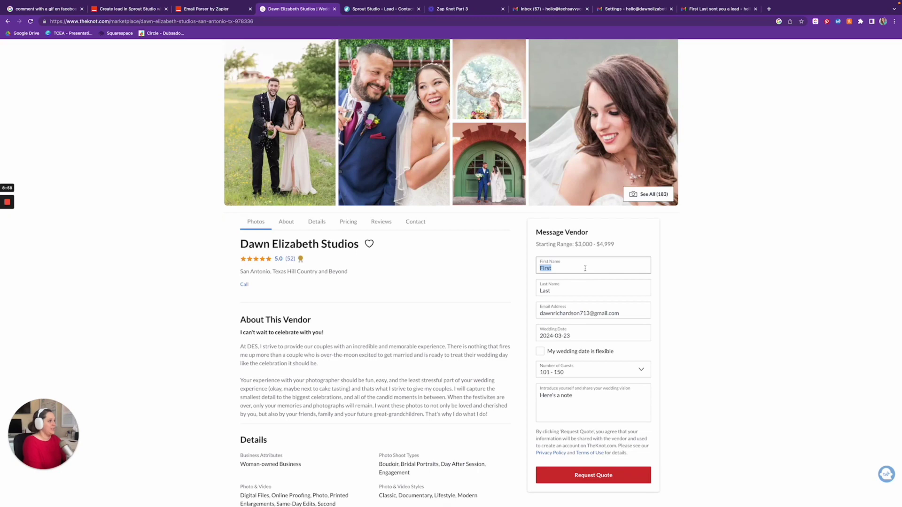
pyautogui.write('Jane')
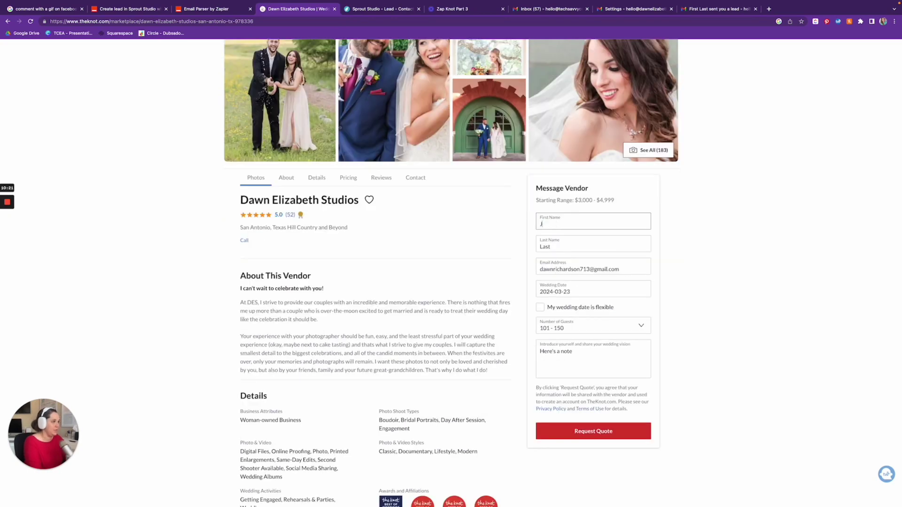
pyautogui.press('Tab')
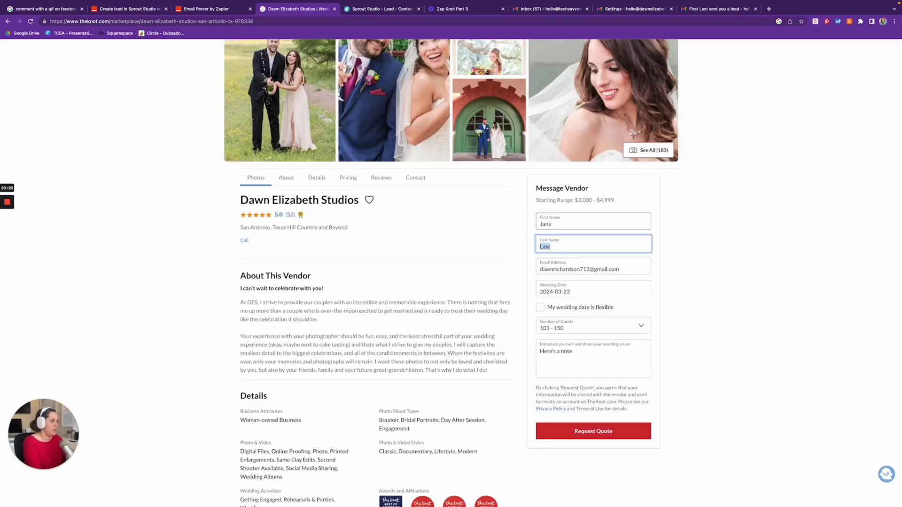
pyautogui.write('Doe')
pyautogui.press('Tab')
pyautogui.press('BackSpace')
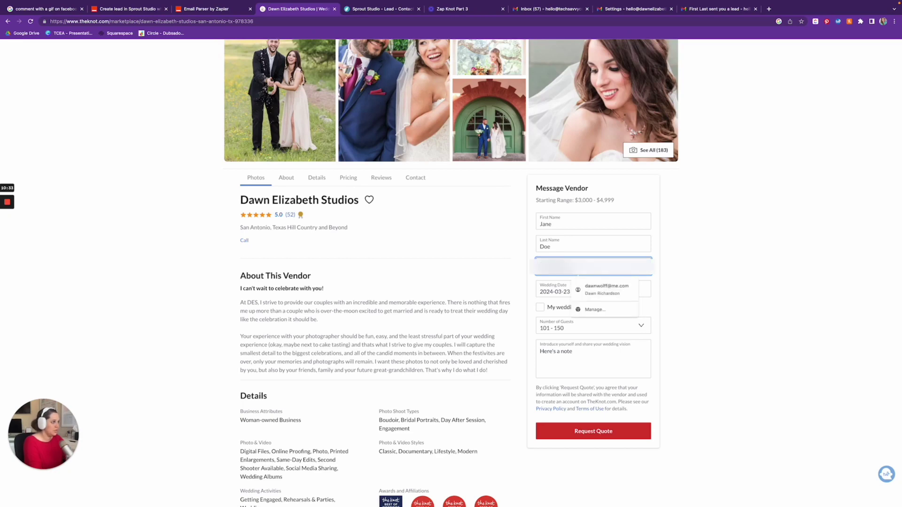
pyautogui.press('Tab')
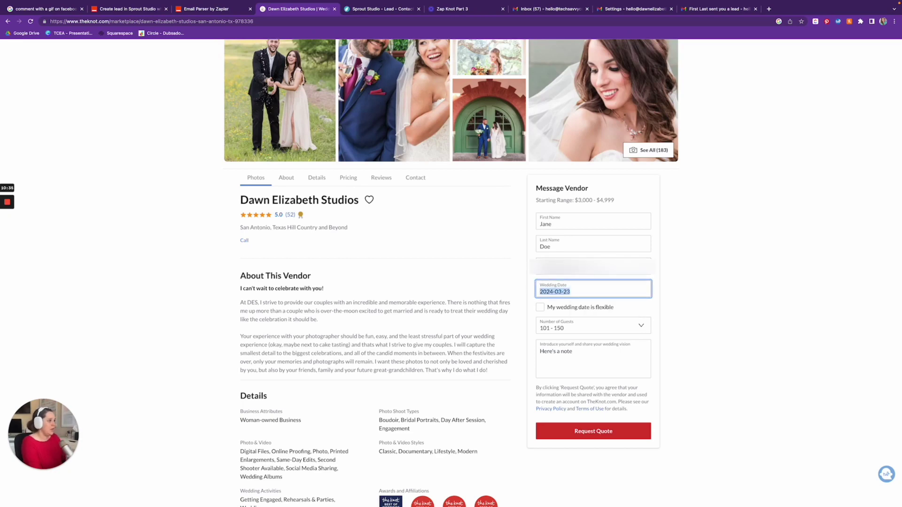
# Set the wedding date to 2024-03-30, submit the quote request, and dismiss the offer to message more vendors
pyautogui.click(567, 289)
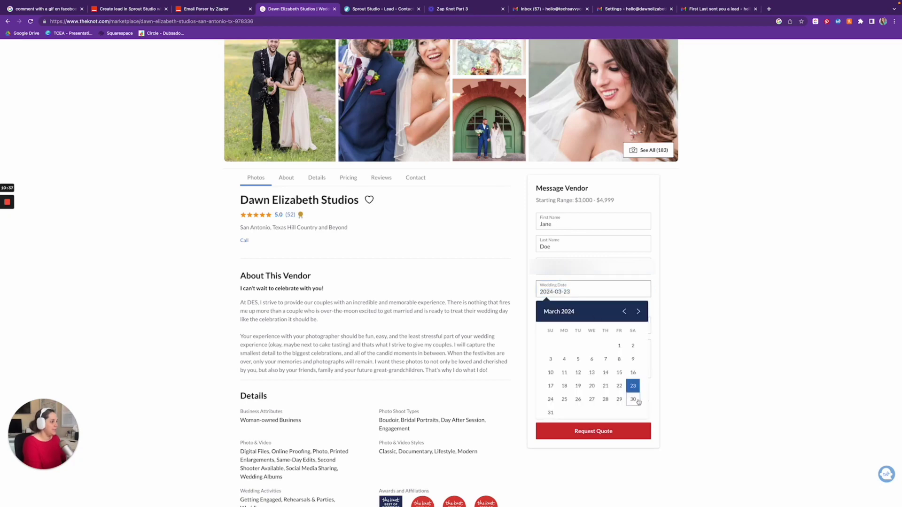
pyautogui.click(633, 400)
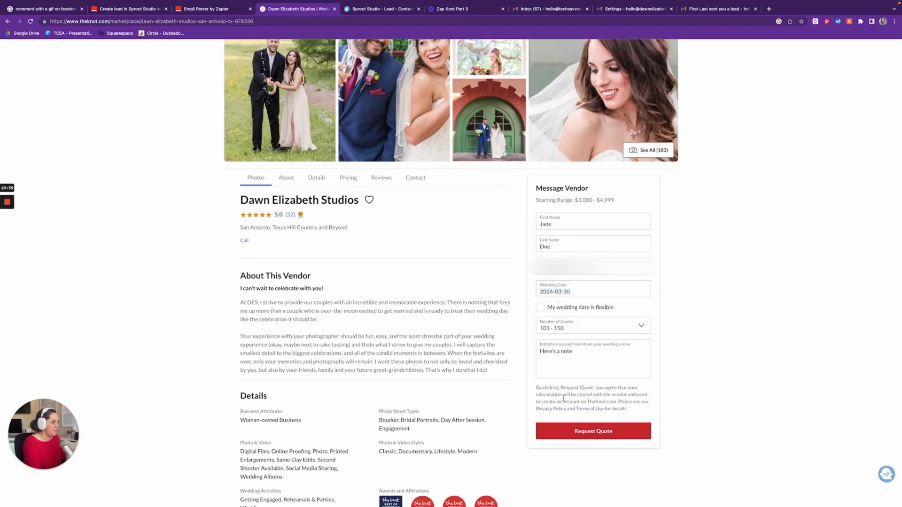
pyautogui.click(605, 433)
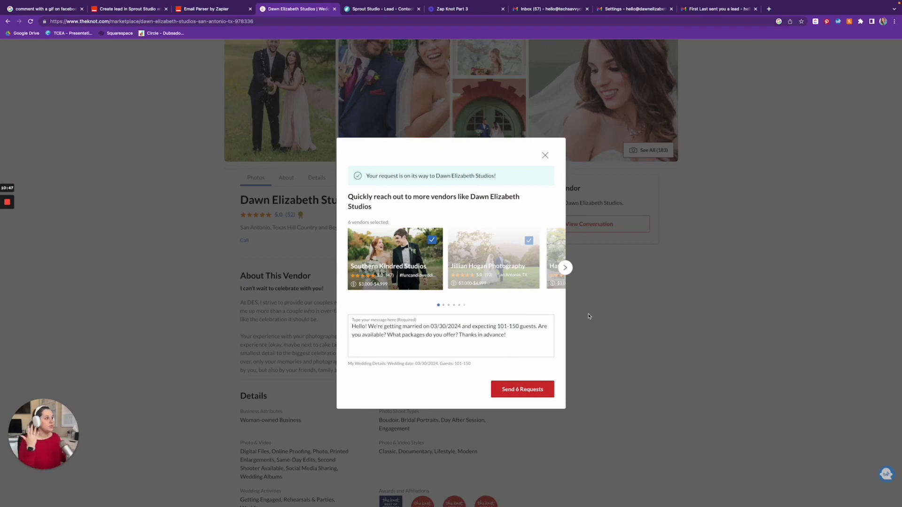
pyautogui.click(545, 156)
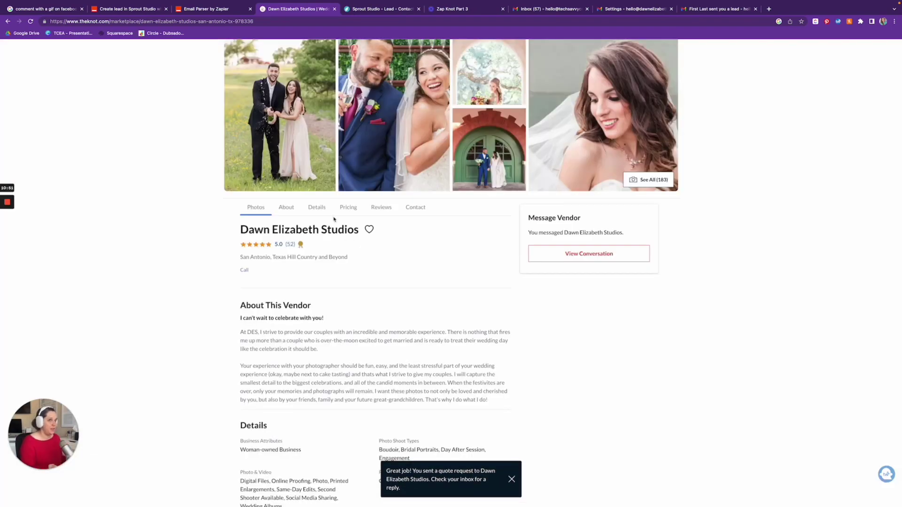
# Switch to the Gmail inbox, open Sprout Studio's new Wedding lead notification, and review the lead details in it
pyautogui.click(630, 8)
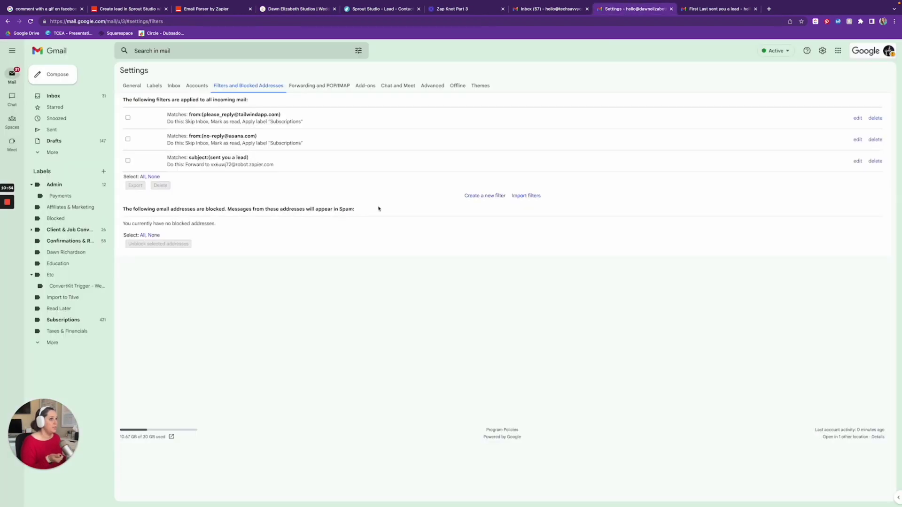
pyautogui.click(55, 96)
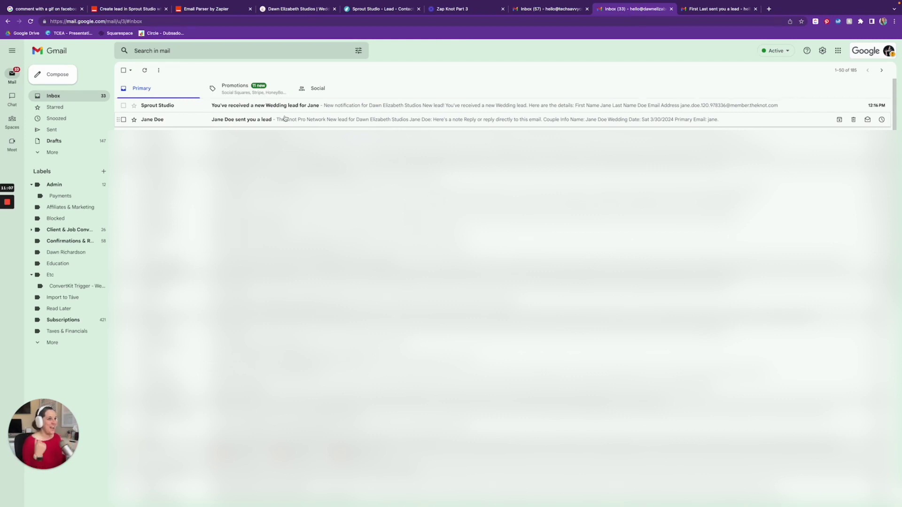
pyautogui.click(256, 111)
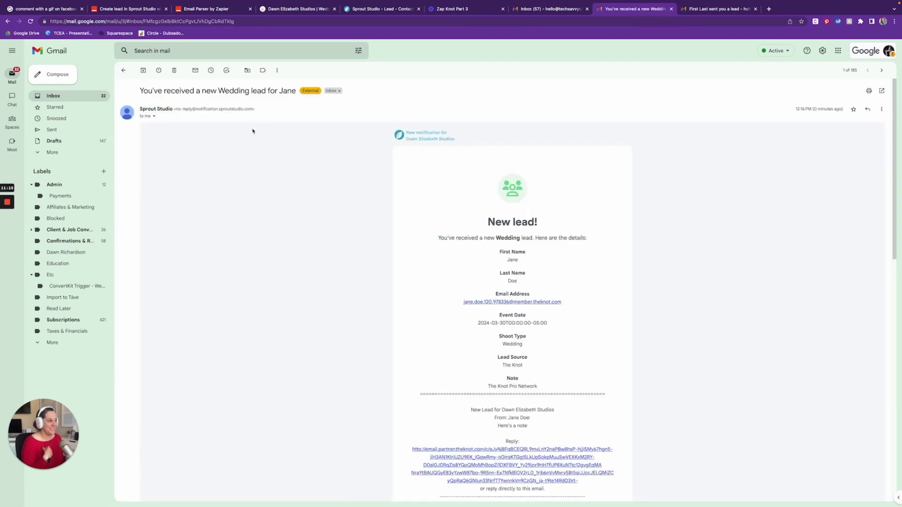
pyautogui.scroll(-2, 470, 198)
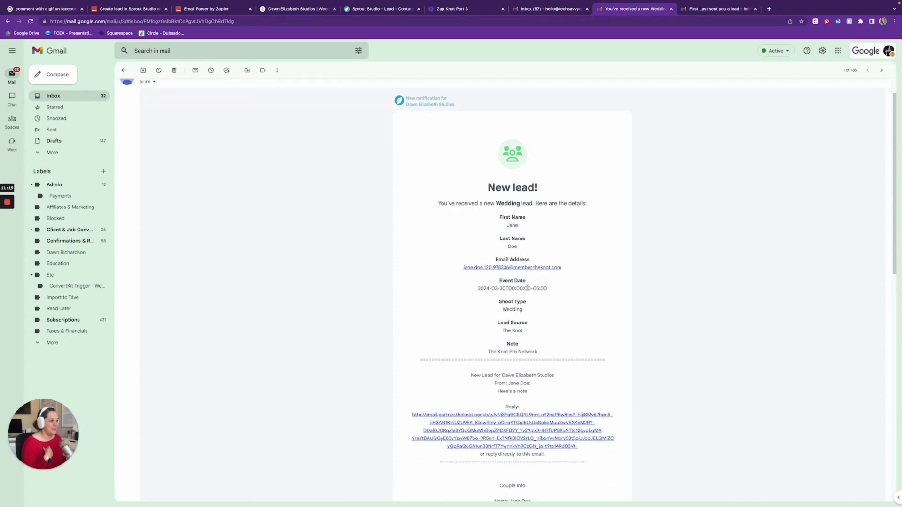
pyautogui.scroll(-2, 528, 291)
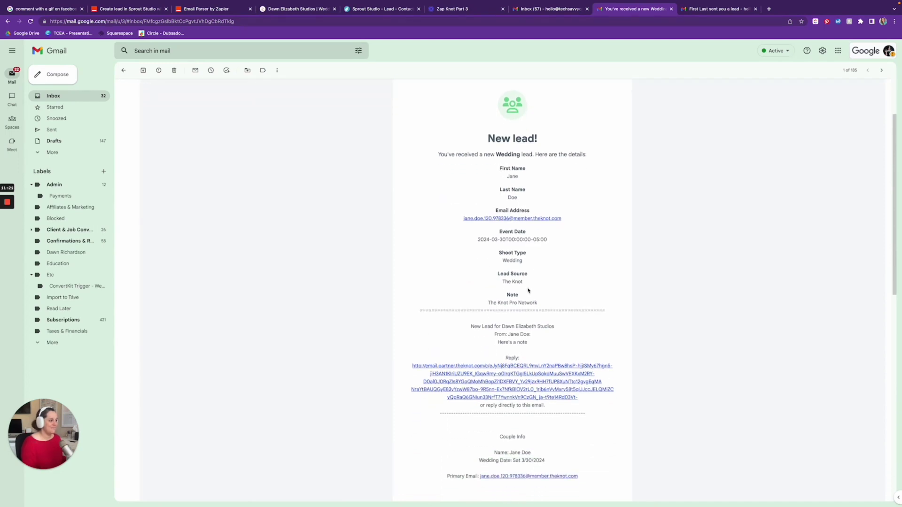
pyautogui.scroll(3, 528, 290)
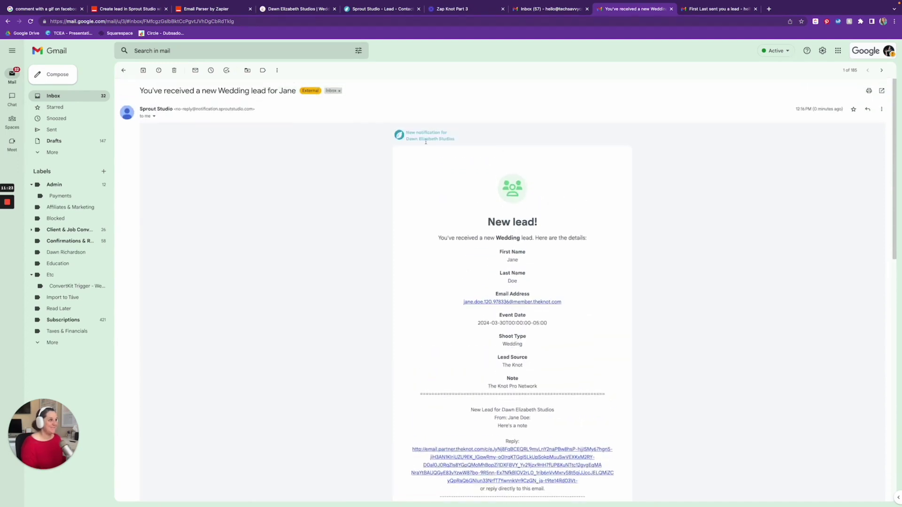
# Switch to Sprout Studio and open the list of all leads
pyautogui.click(362, 9)
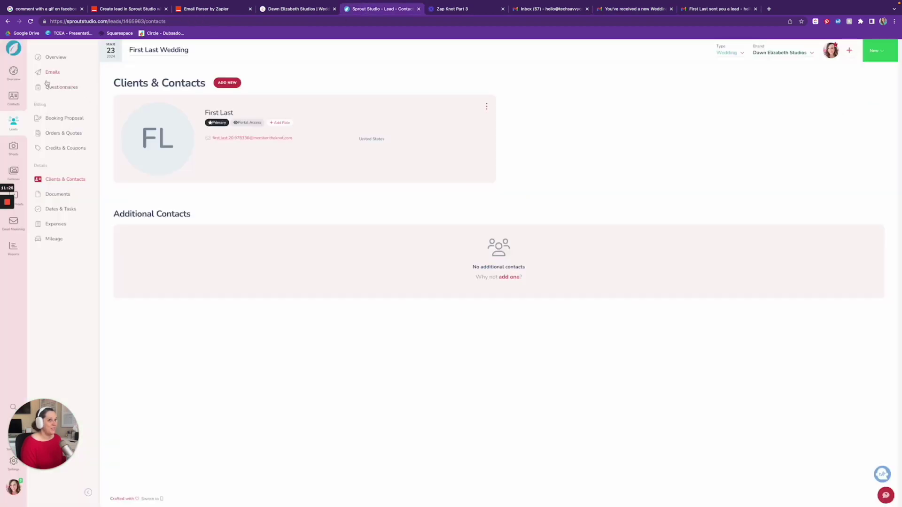
pyautogui.click(14, 71)
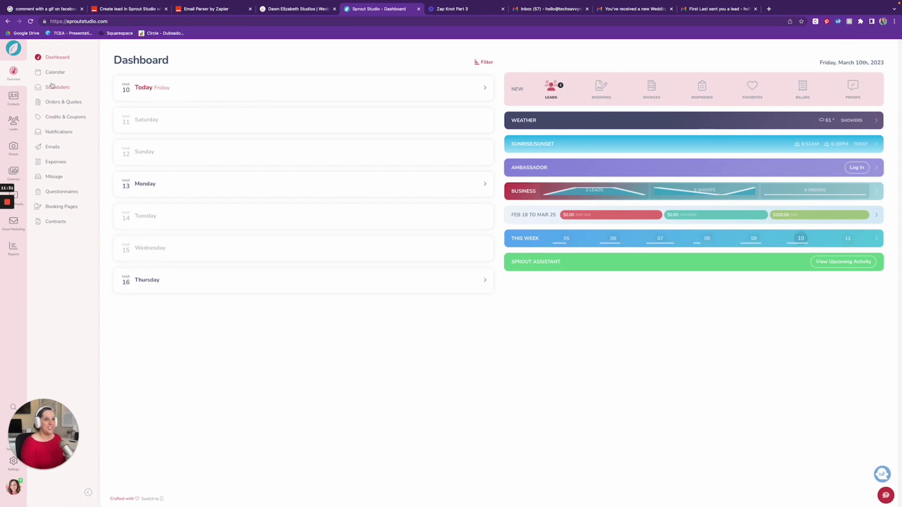
pyautogui.click(14, 123)
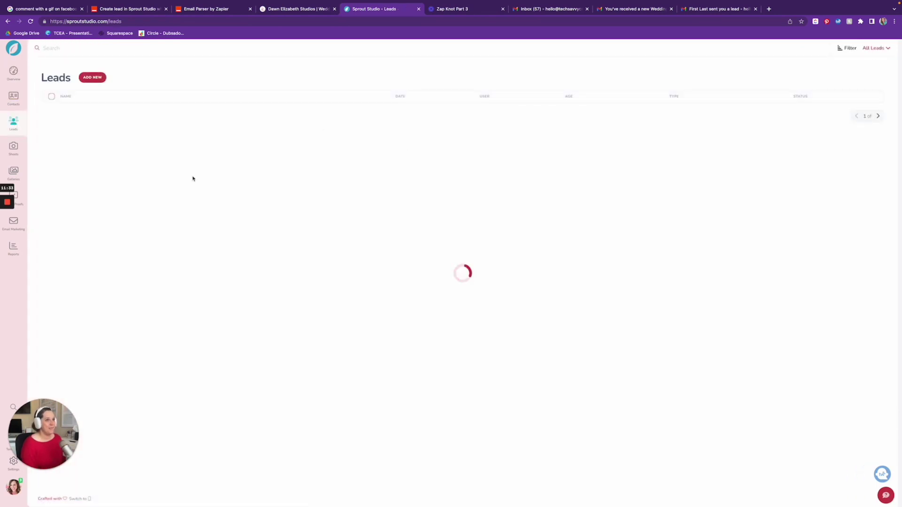